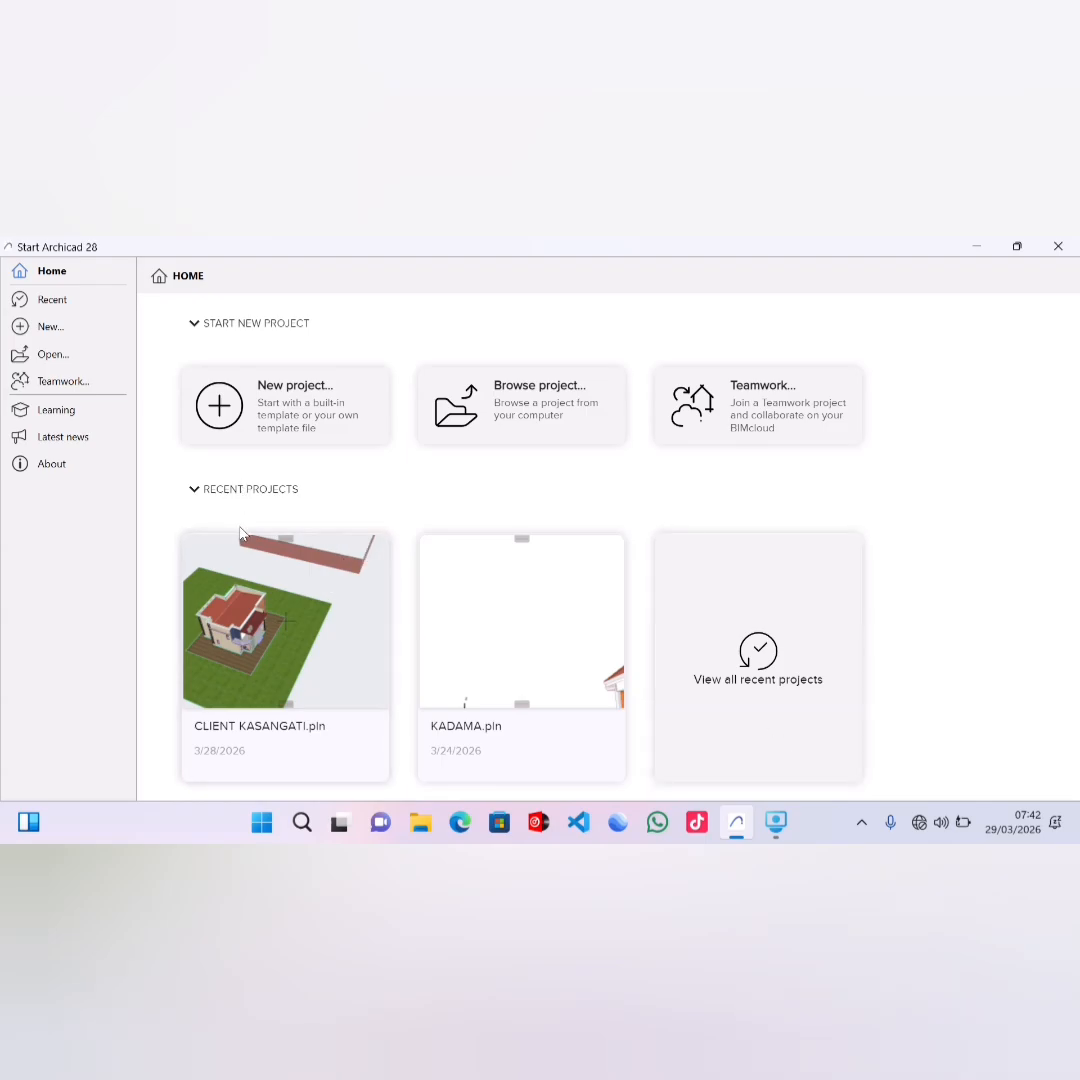
# Step: Open the recent project CLIENT KASANGATI.pln
pyautogui.moveTo(266, 654)
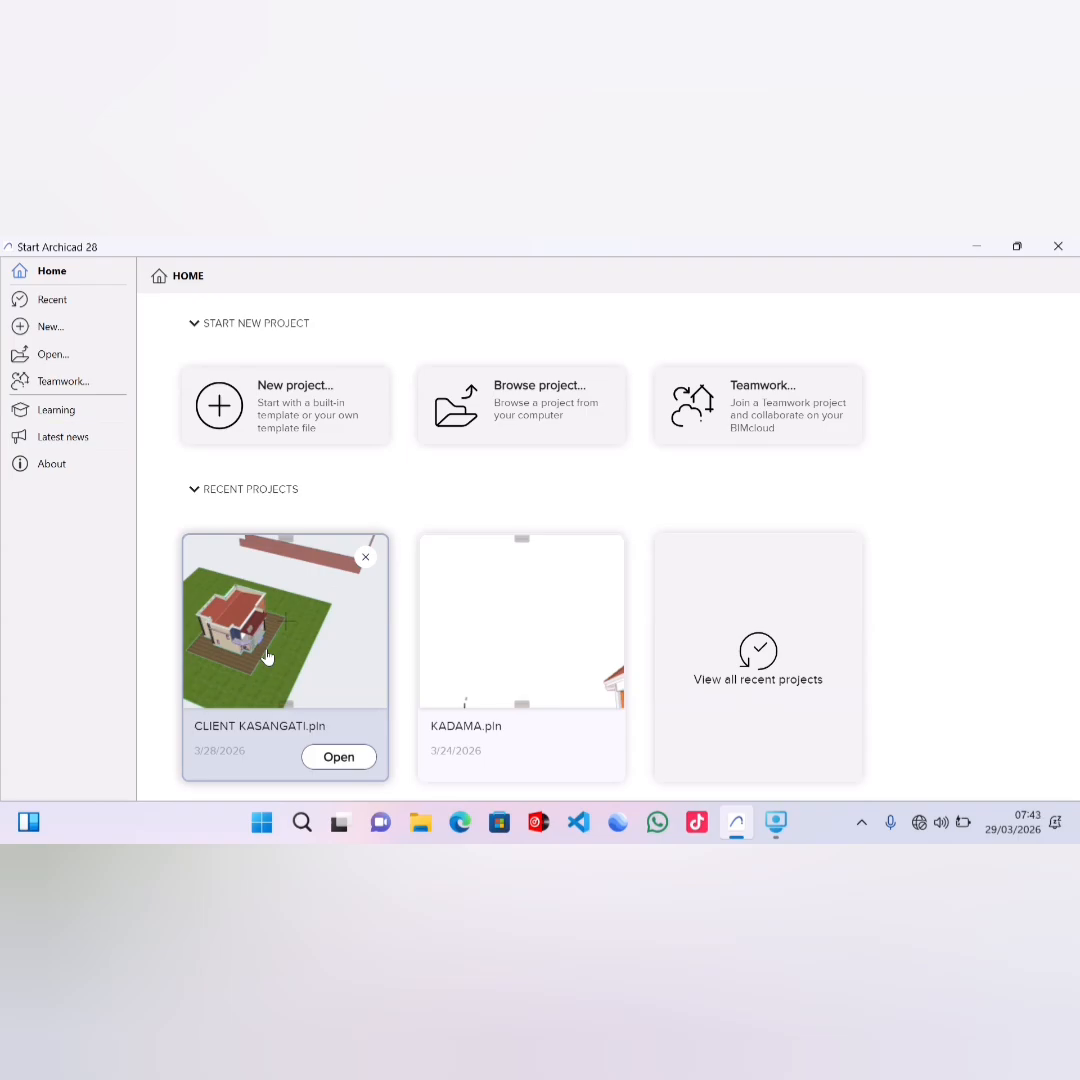
pyautogui.click(282, 704)
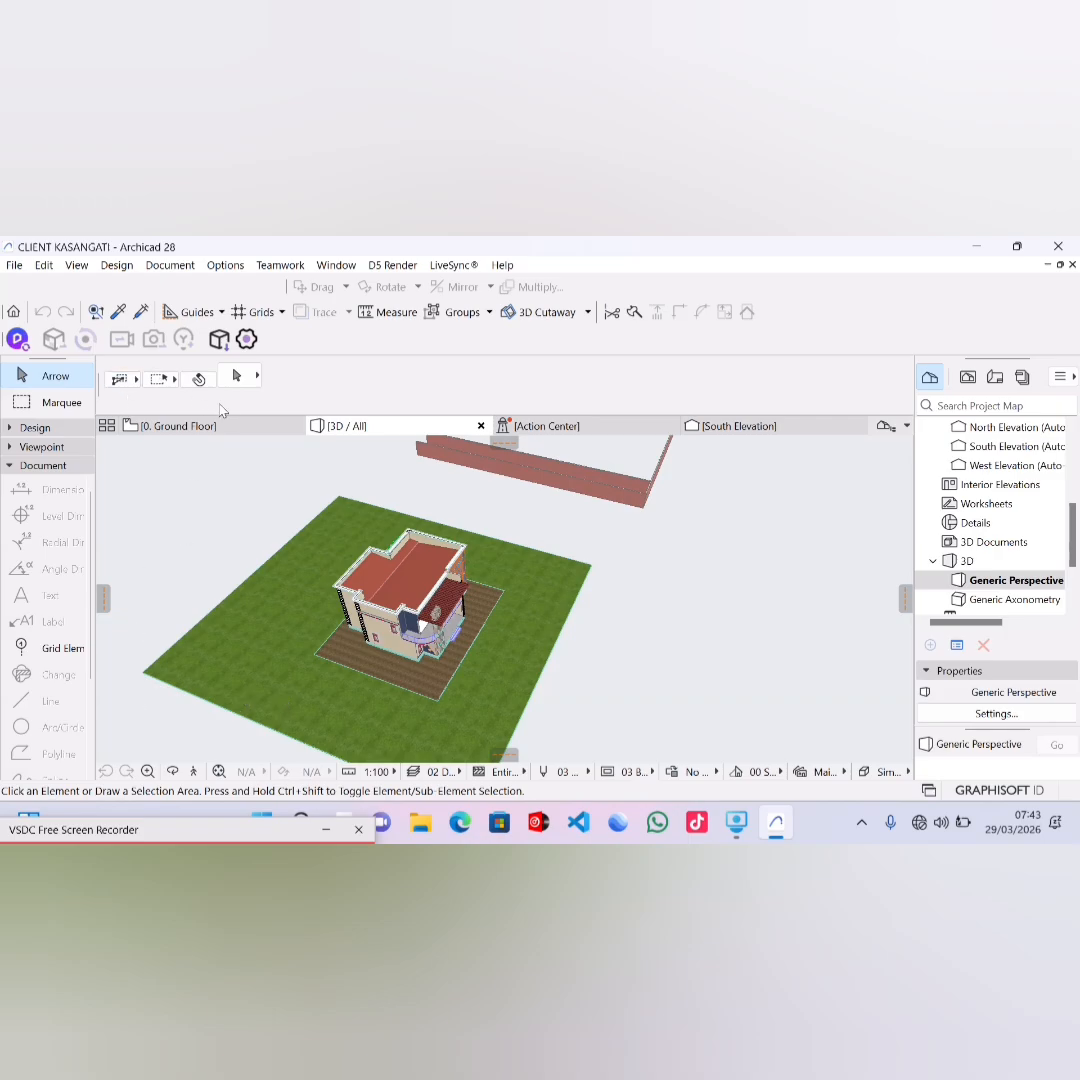
# Step: Examine the two-storey house in the 3D model from above and from its balcony side
pyautogui.click(173, 772)
pyautogui.moveTo(451, 615); pyautogui.dragTo(481, 592)
pyautogui.scroll(4, 481, 592)
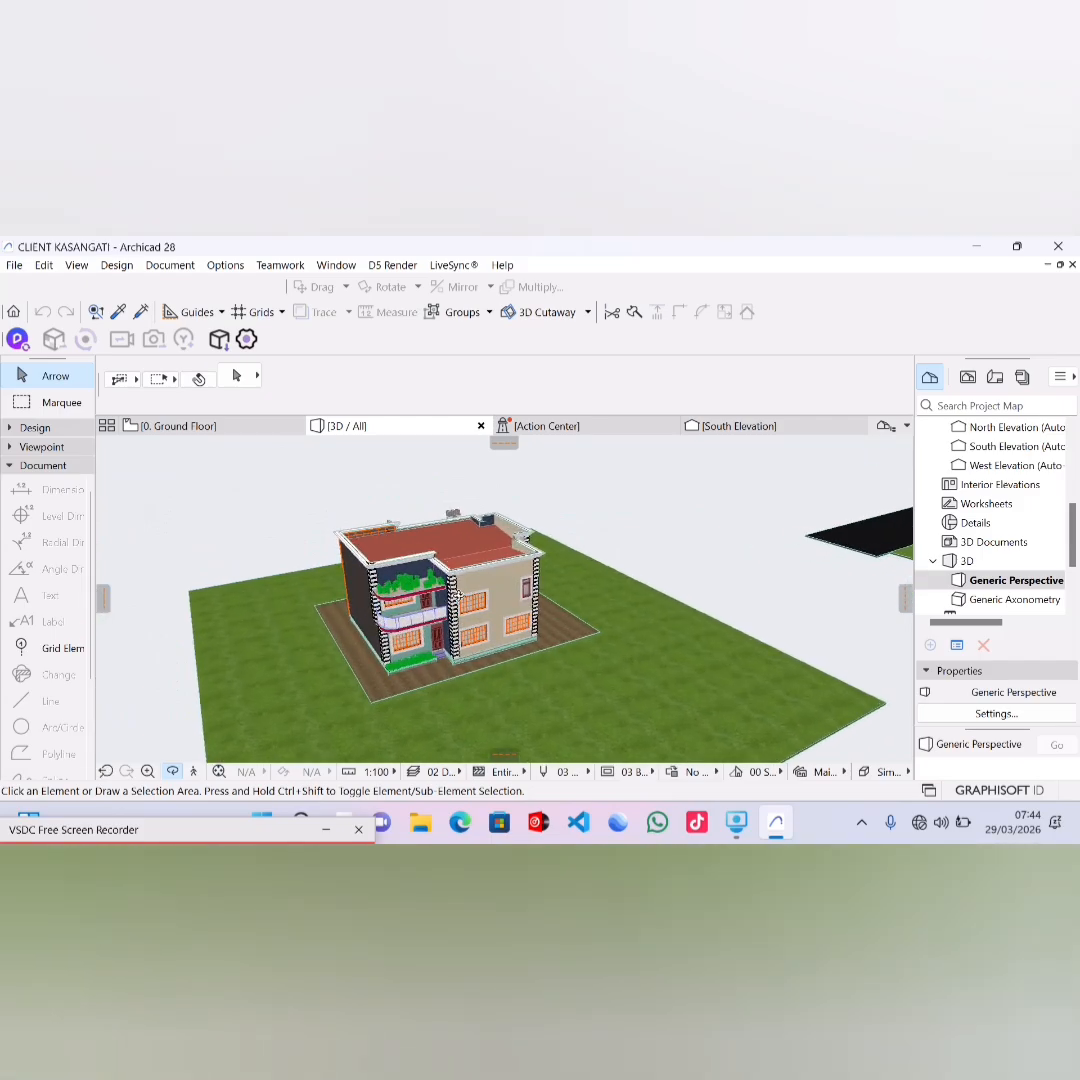
pyautogui.moveTo(491, 595); pyautogui.dragTo(260, 470)
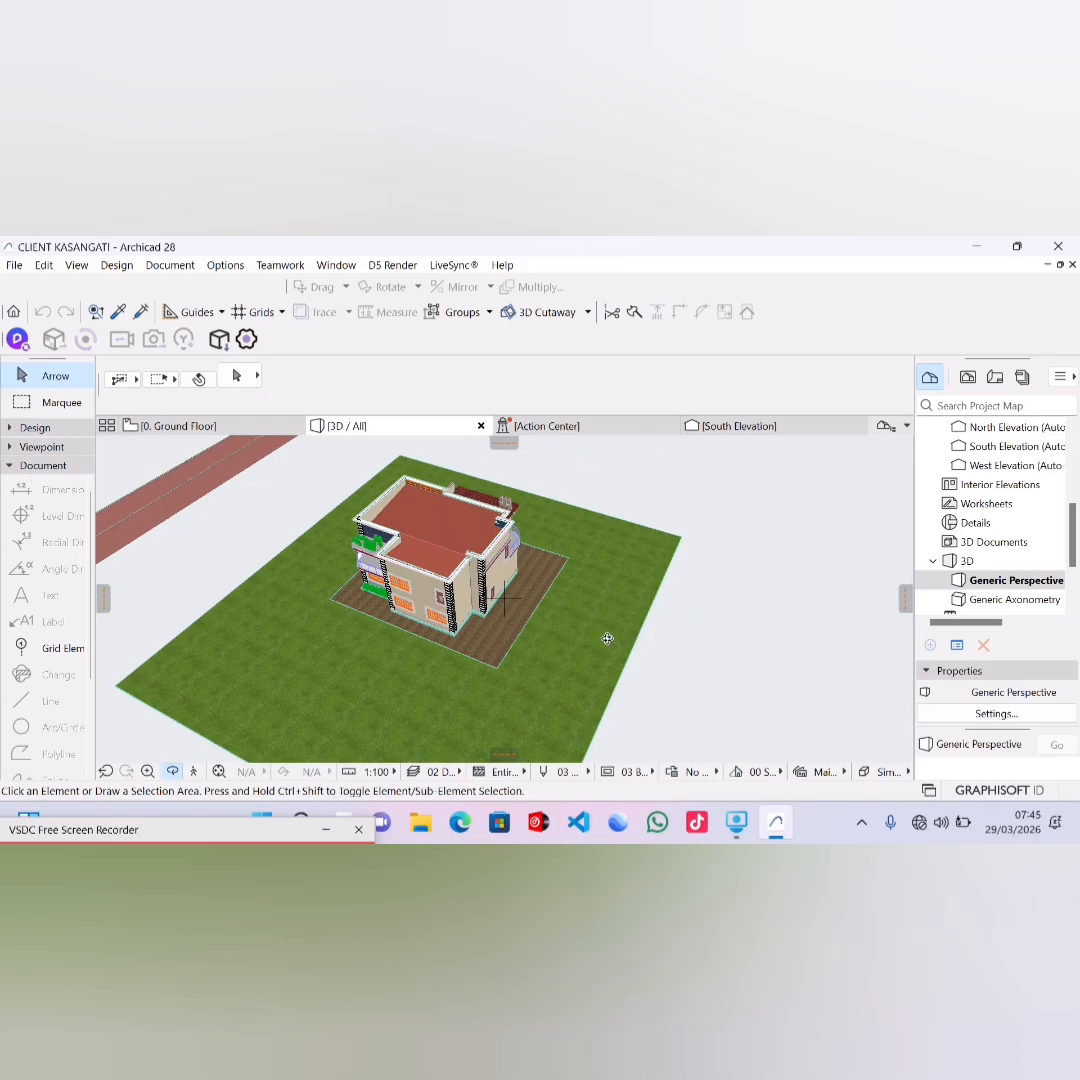
pyautogui.keyDown('shift'); pyautogui.moveTo(608, 639); pyautogui.dragTo(806, 588, button='middle'); pyautogui.keyUp('shift')
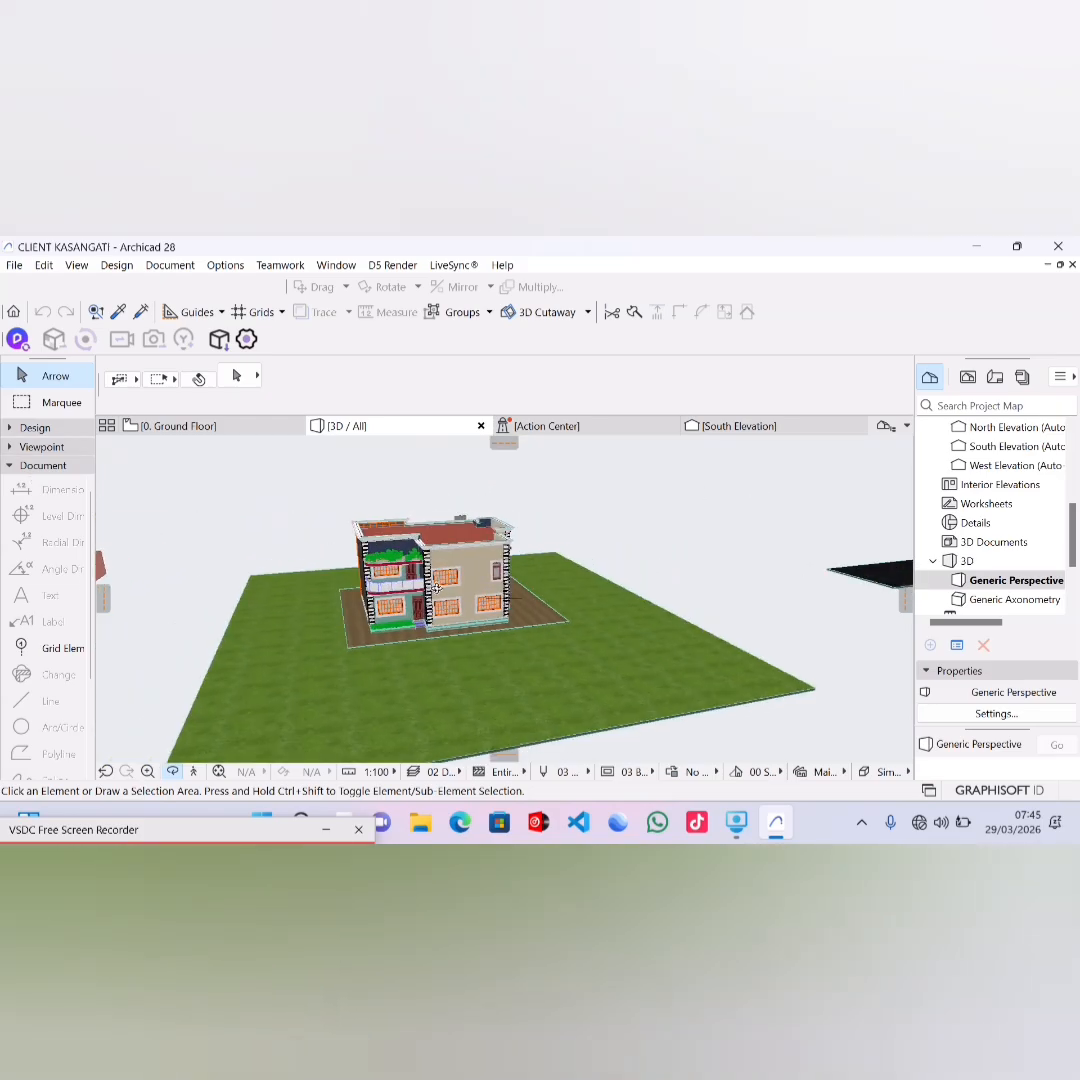
pyautogui.scroll(3, 397, 568)
pyautogui.scroll(1, 489, 671)
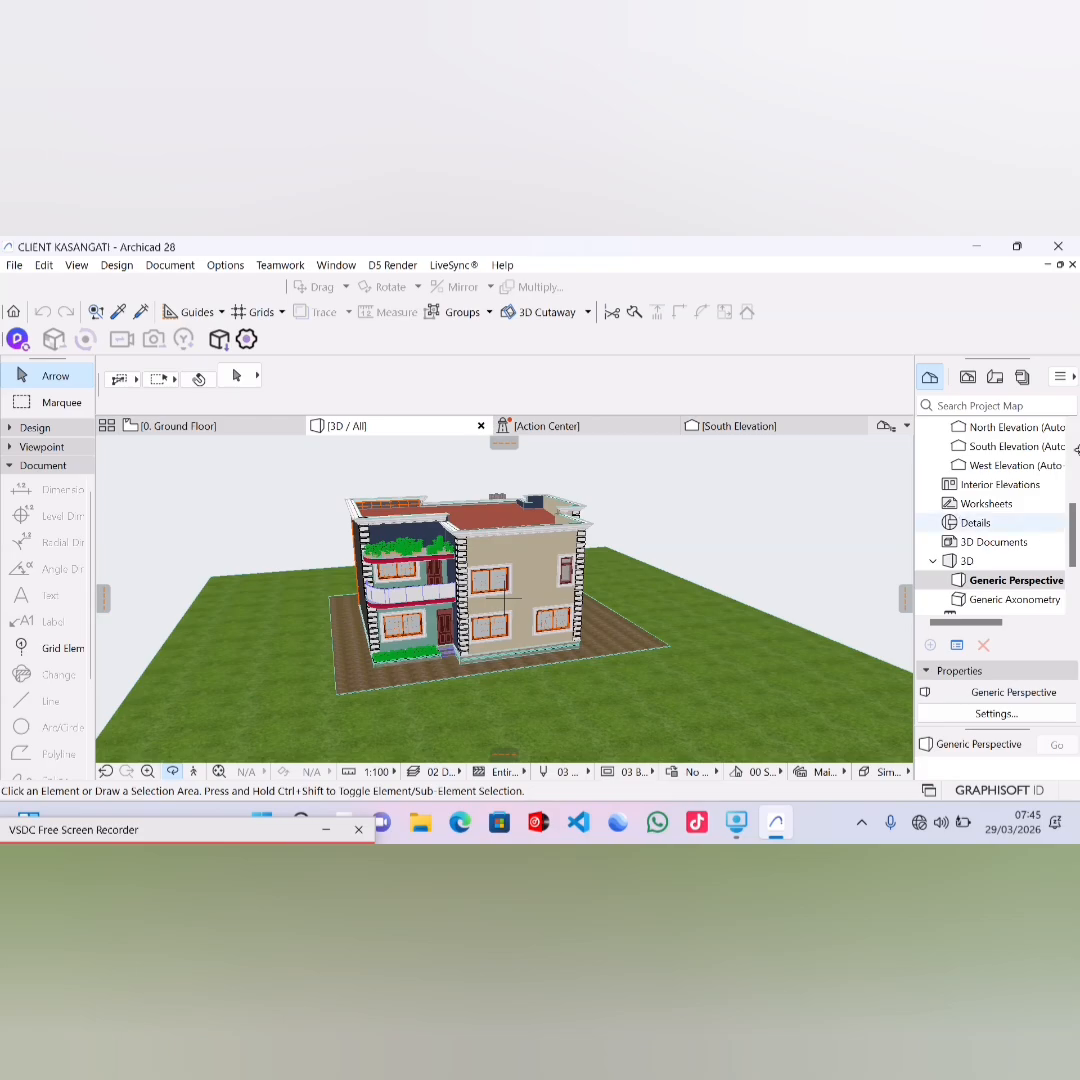
# Step: Show the project's view map and examine the neighbouring single-storey building with the blue water tank in 3D
pyautogui.click(968, 377)
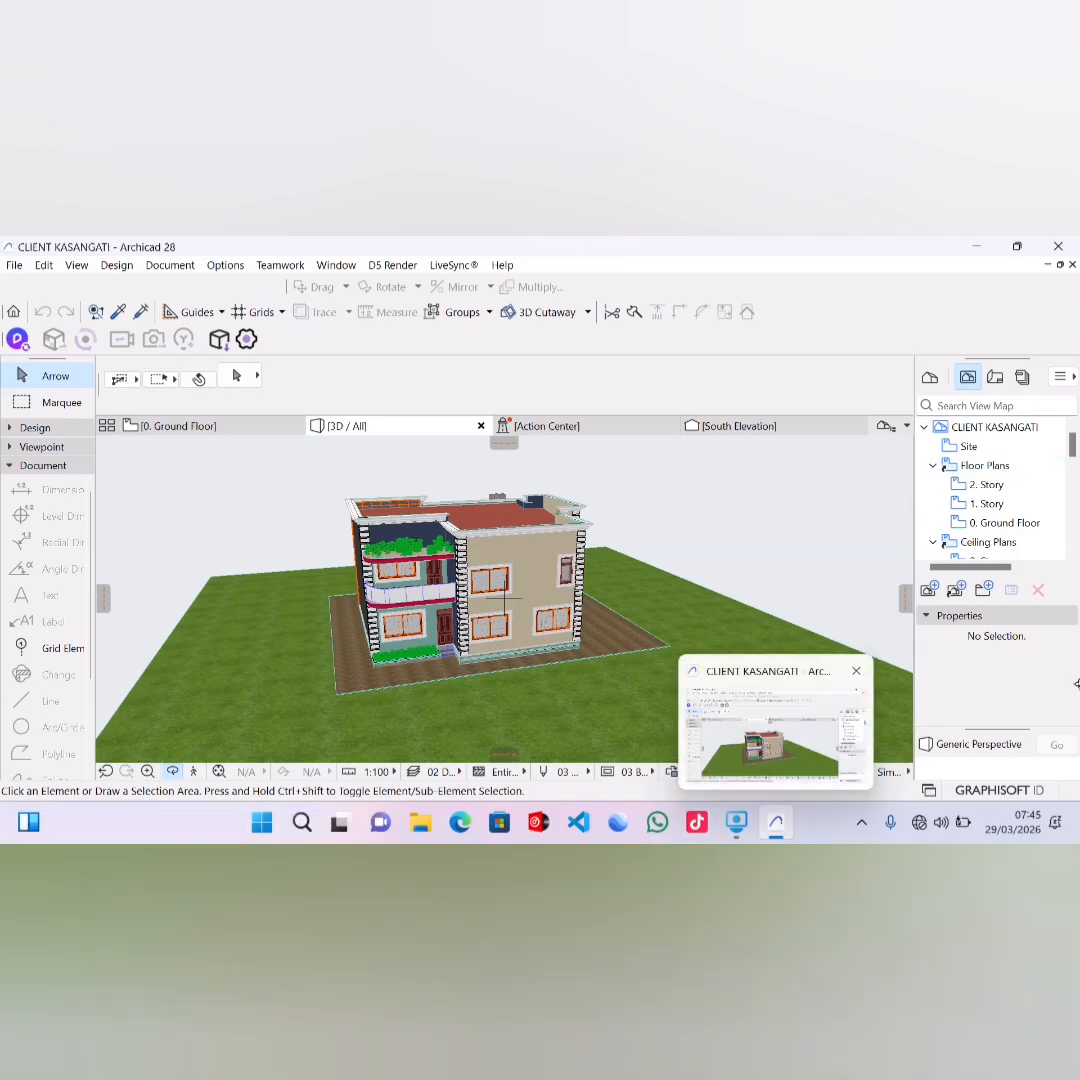
pyautogui.scroll(-2, 420, 640)
pyautogui.scroll(-5, 272, 530)
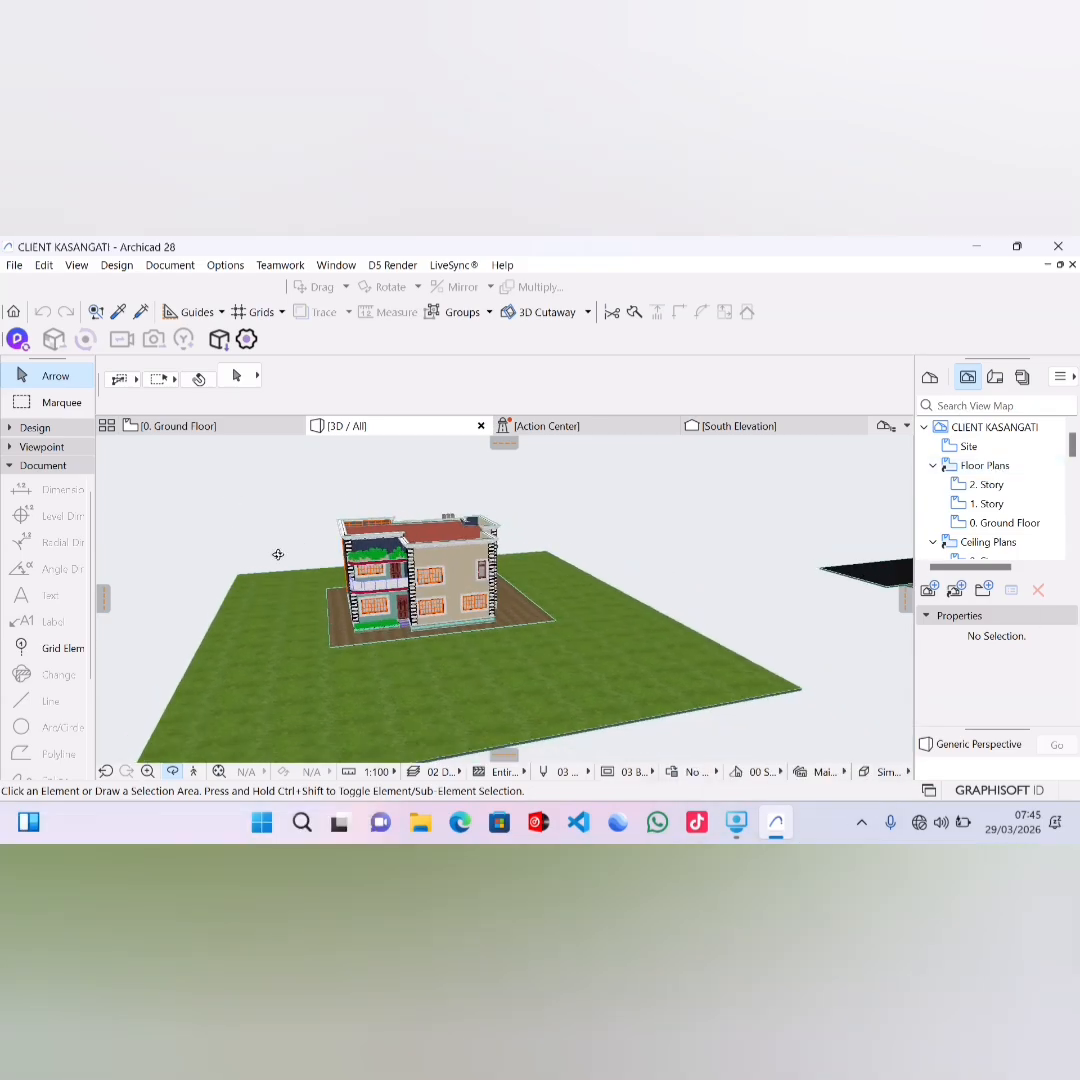
pyautogui.scroll(-4, 290, 578)
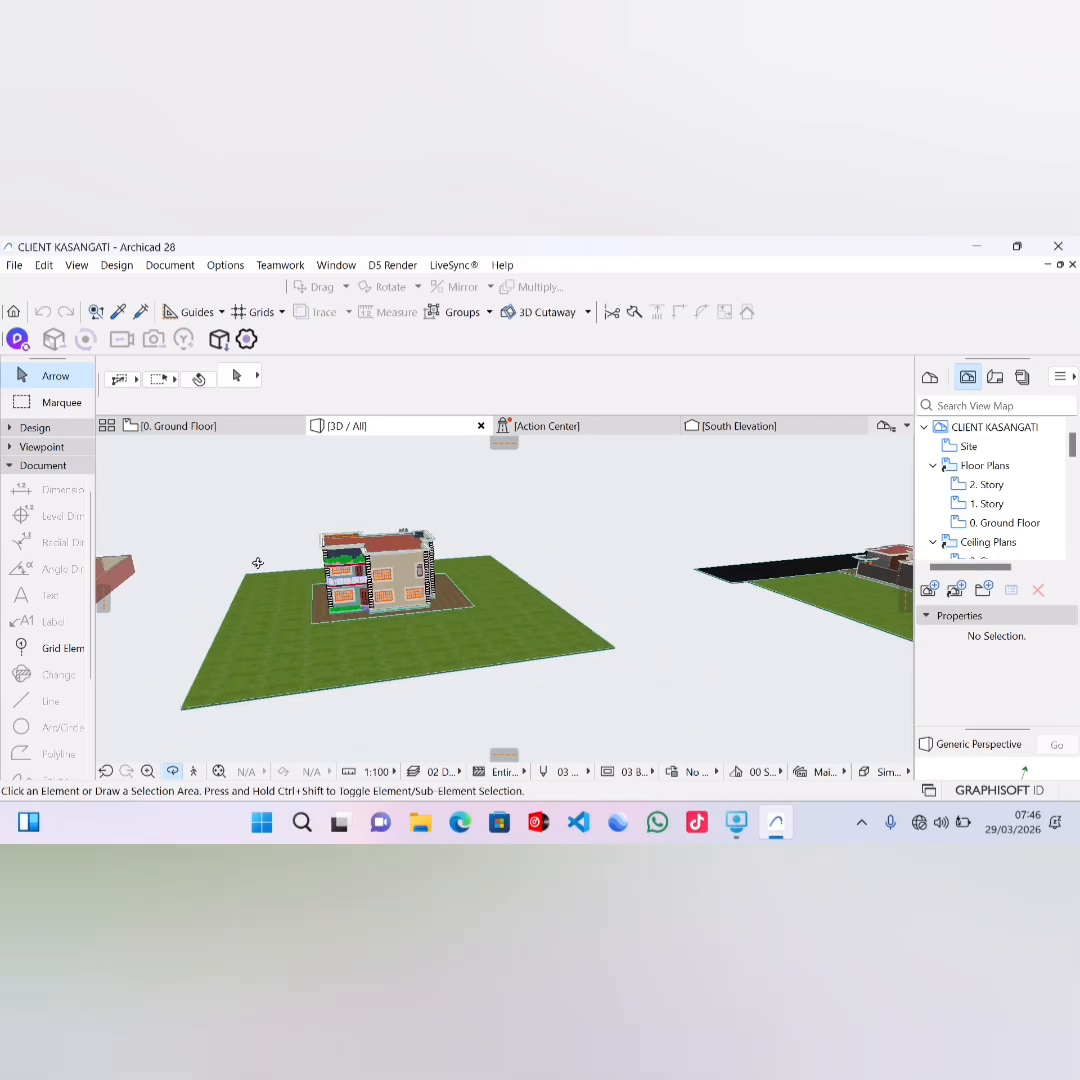
pyautogui.scroll(-1, 258, 633)
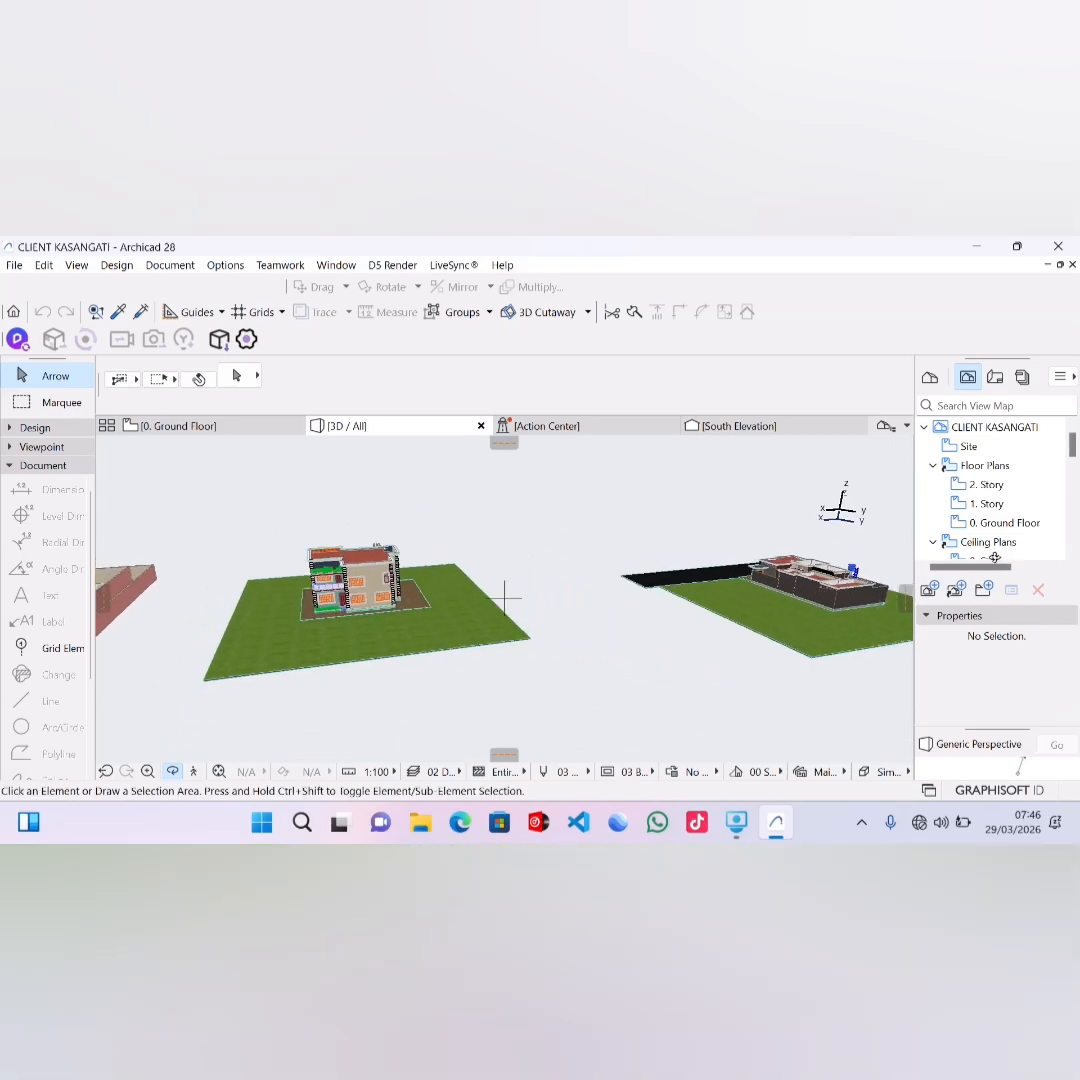
pyautogui.scroll(2, 884, 560)
pyautogui.scroll(4, 879, 570)
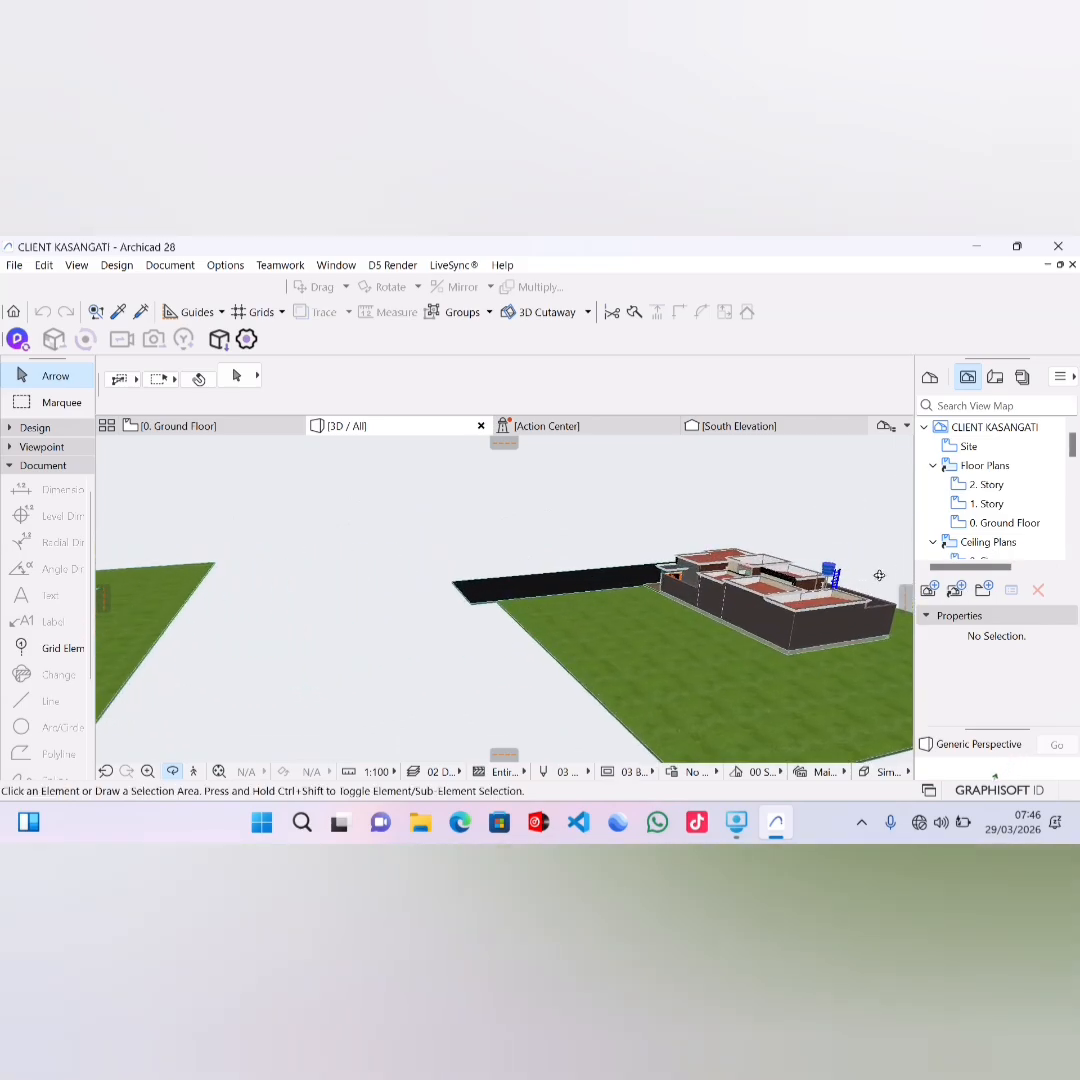
pyautogui.scroll(4, 877, 585)
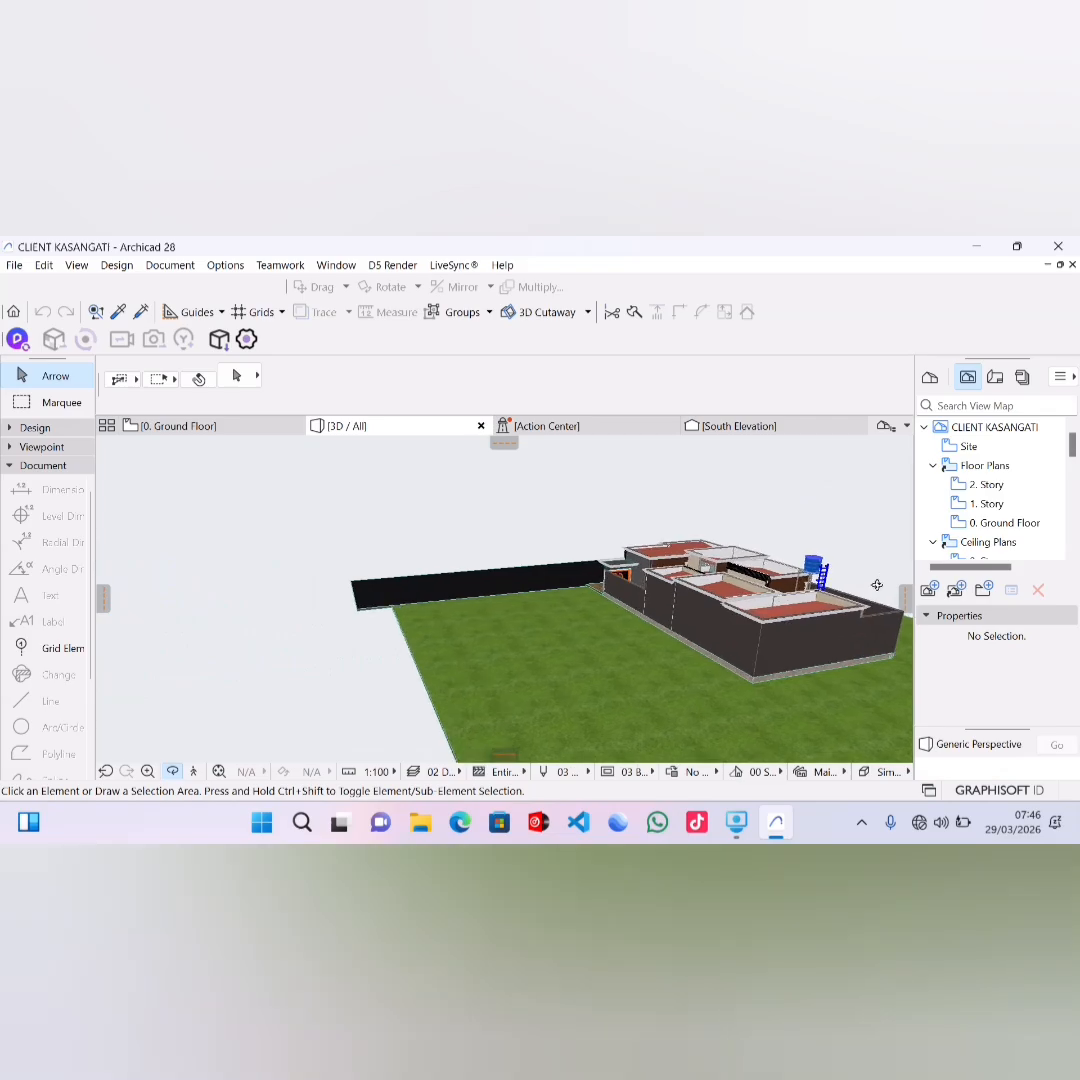
pyautogui.scroll(5, 877, 585)
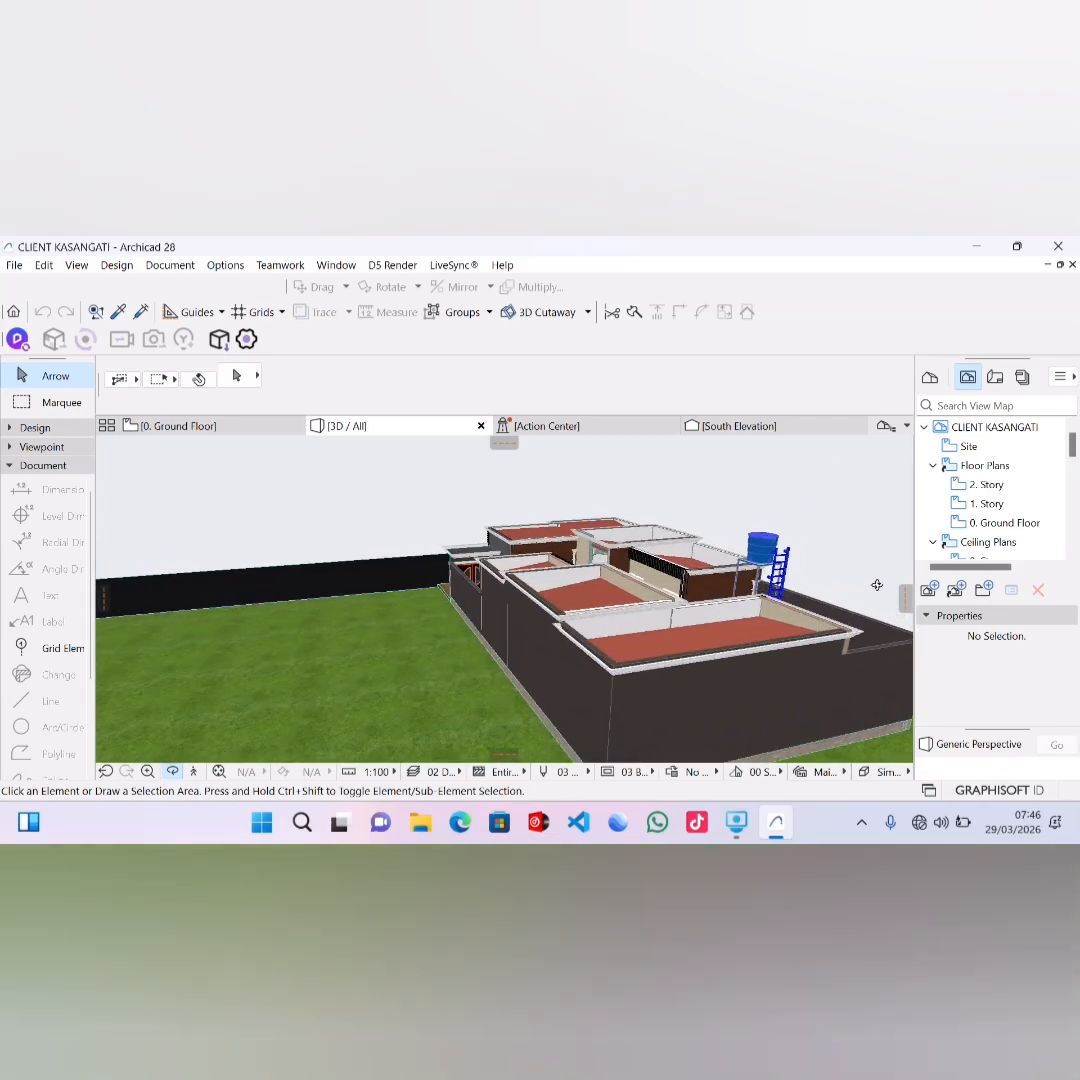
pyautogui.keyDown('shift'); pyautogui.moveTo(849, 629); pyautogui.dragTo(500, 560, button='middle'); pyautogui.keyUp('shift')
pyautogui.keyDown('shift'); pyautogui.moveTo(350, 540); pyautogui.dragTo(621, 567, button='middle'); pyautogui.keyUp('shift')
pyautogui.keyDown('shift'); pyautogui.moveTo(514, 616); pyautogui.dragTo(757, 494, button='middle'); pyautogui.keyUp('shift')
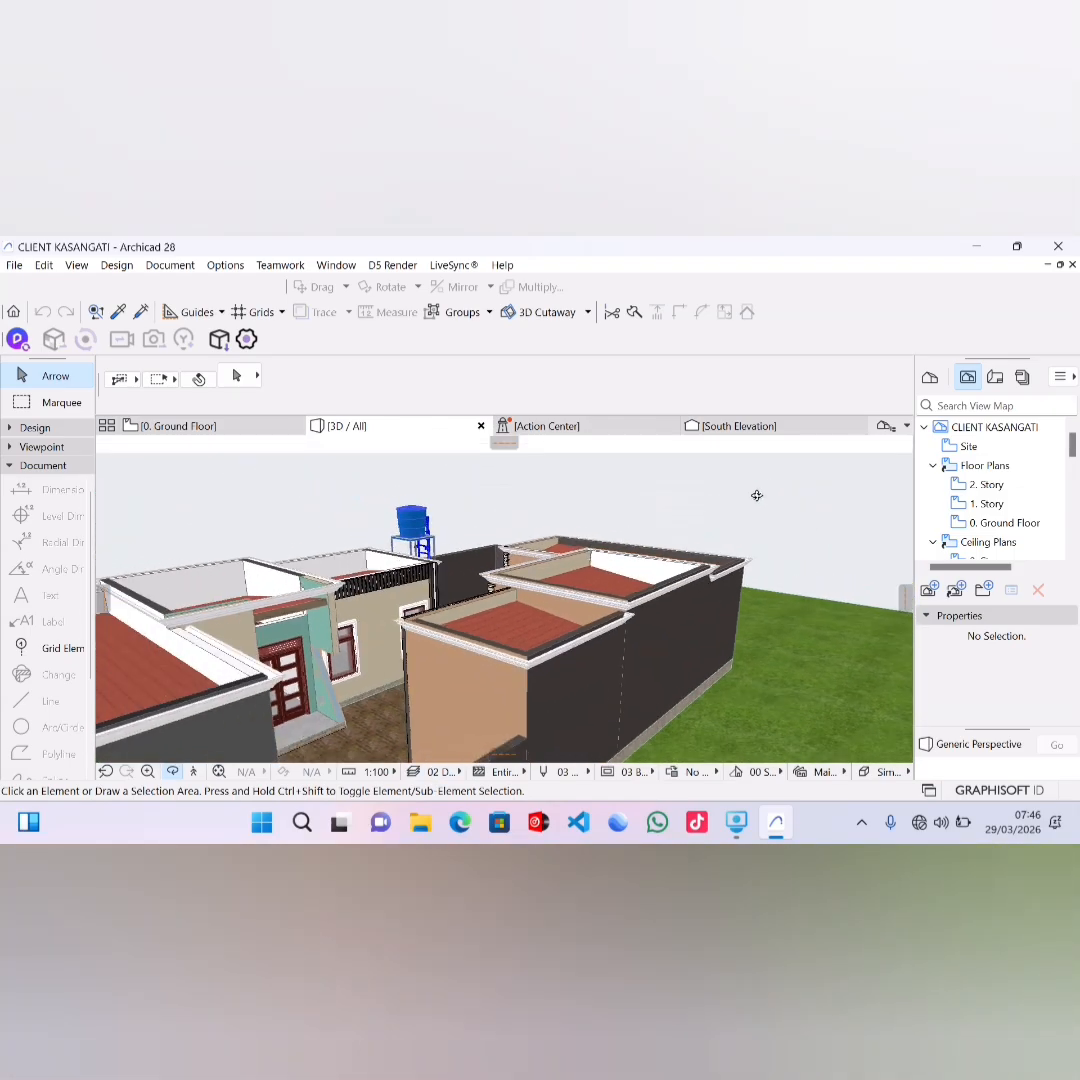
# Step: Delete the walls and the 4,200 and 4,000 dimensions from the Ground Floor plan
pyautogui.click(190, 428)
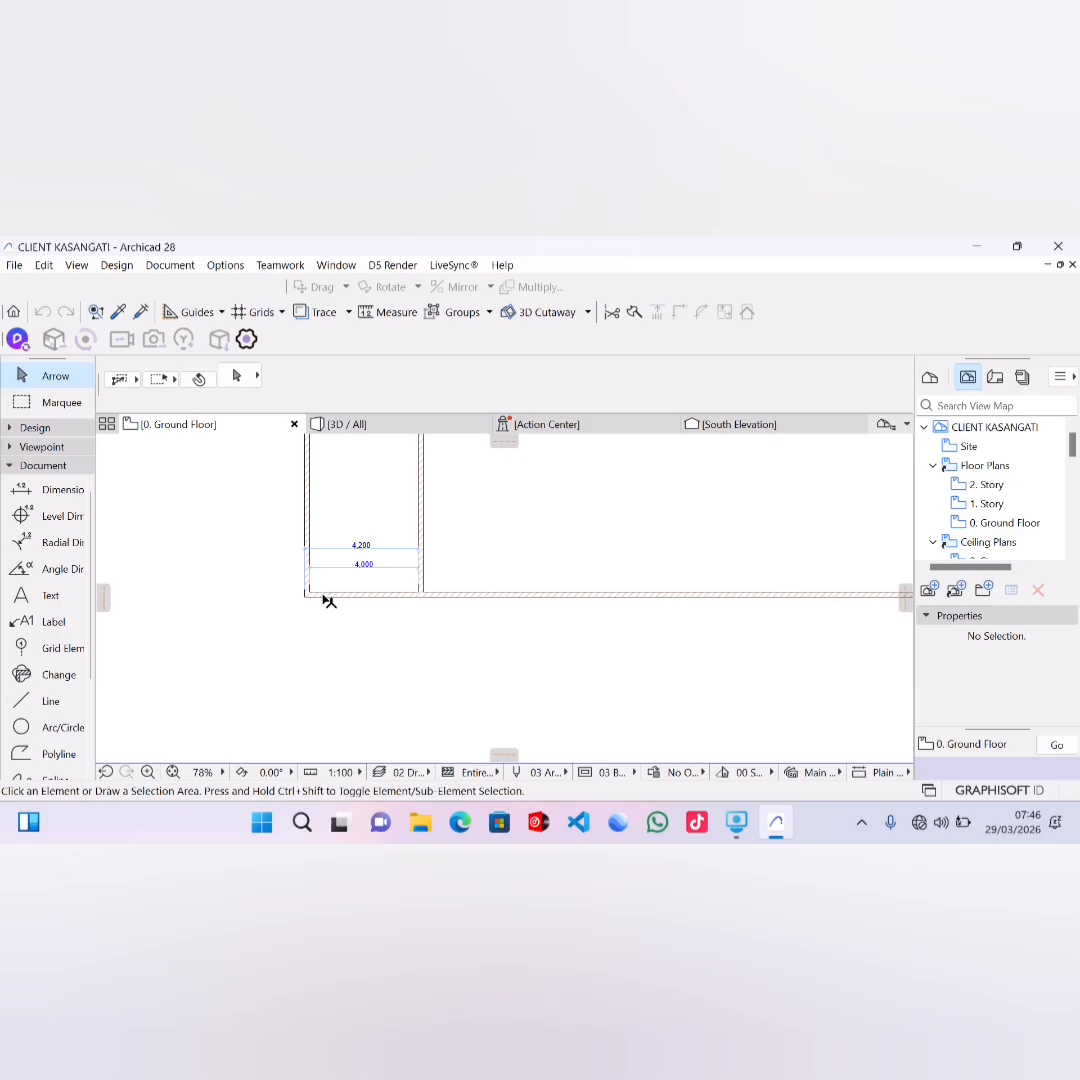
pyautogui.moveTo(471, 498); pyautogui.dragTo(195, 672)
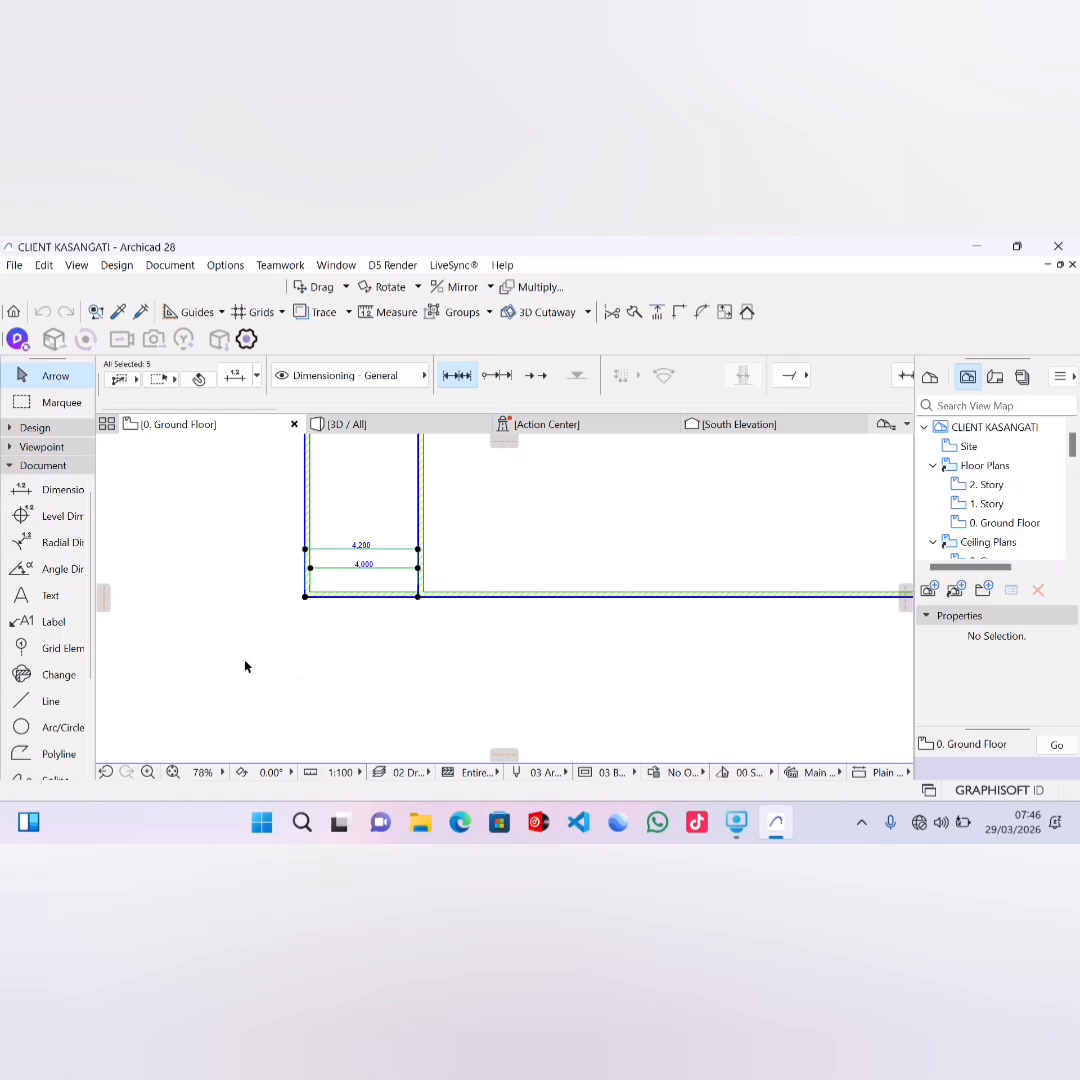
pyautogui.press('Delete')
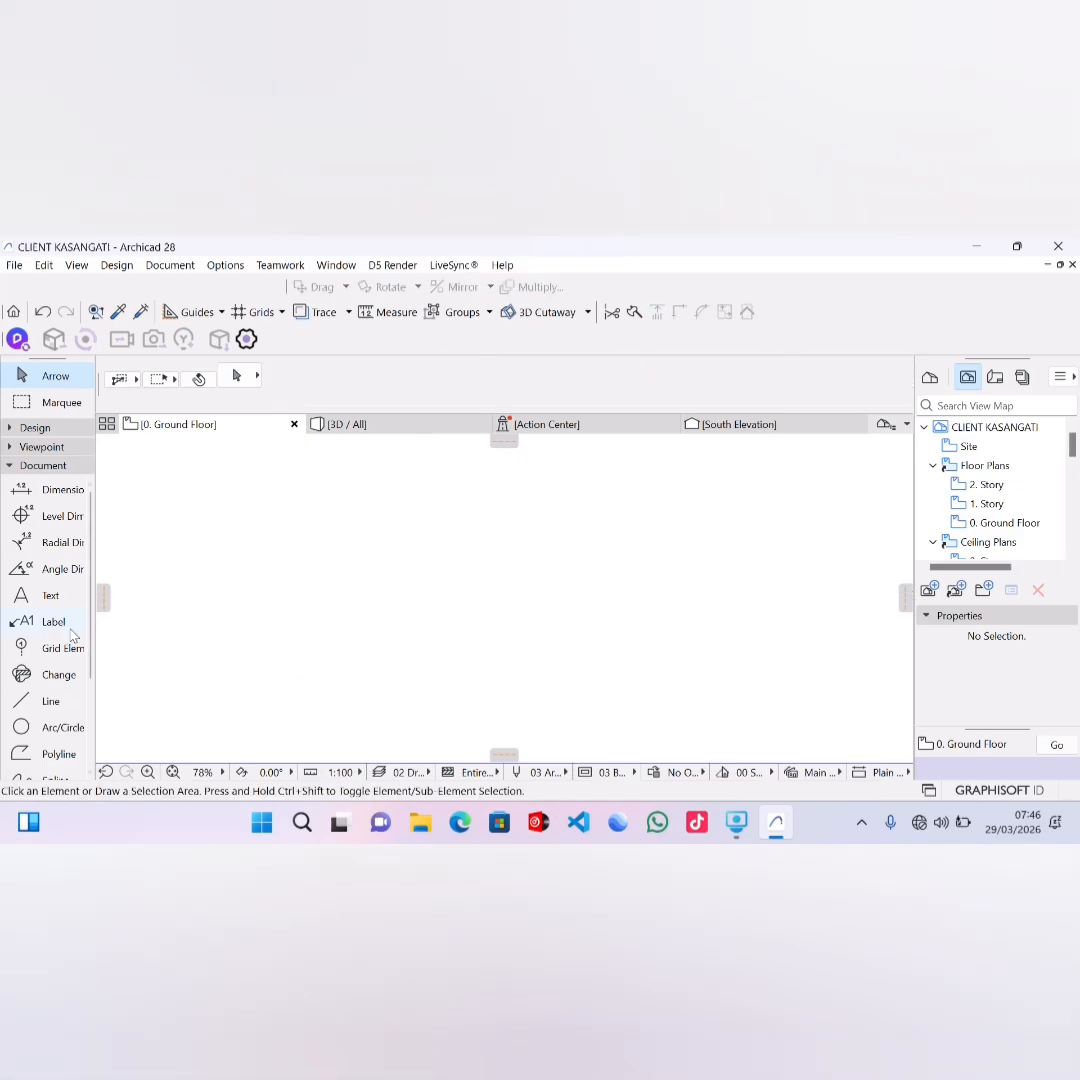
# Step: Review the tools offered in the Design, Viewpoint and Document groups of the toolbox
pyautogui.click(35, 465)
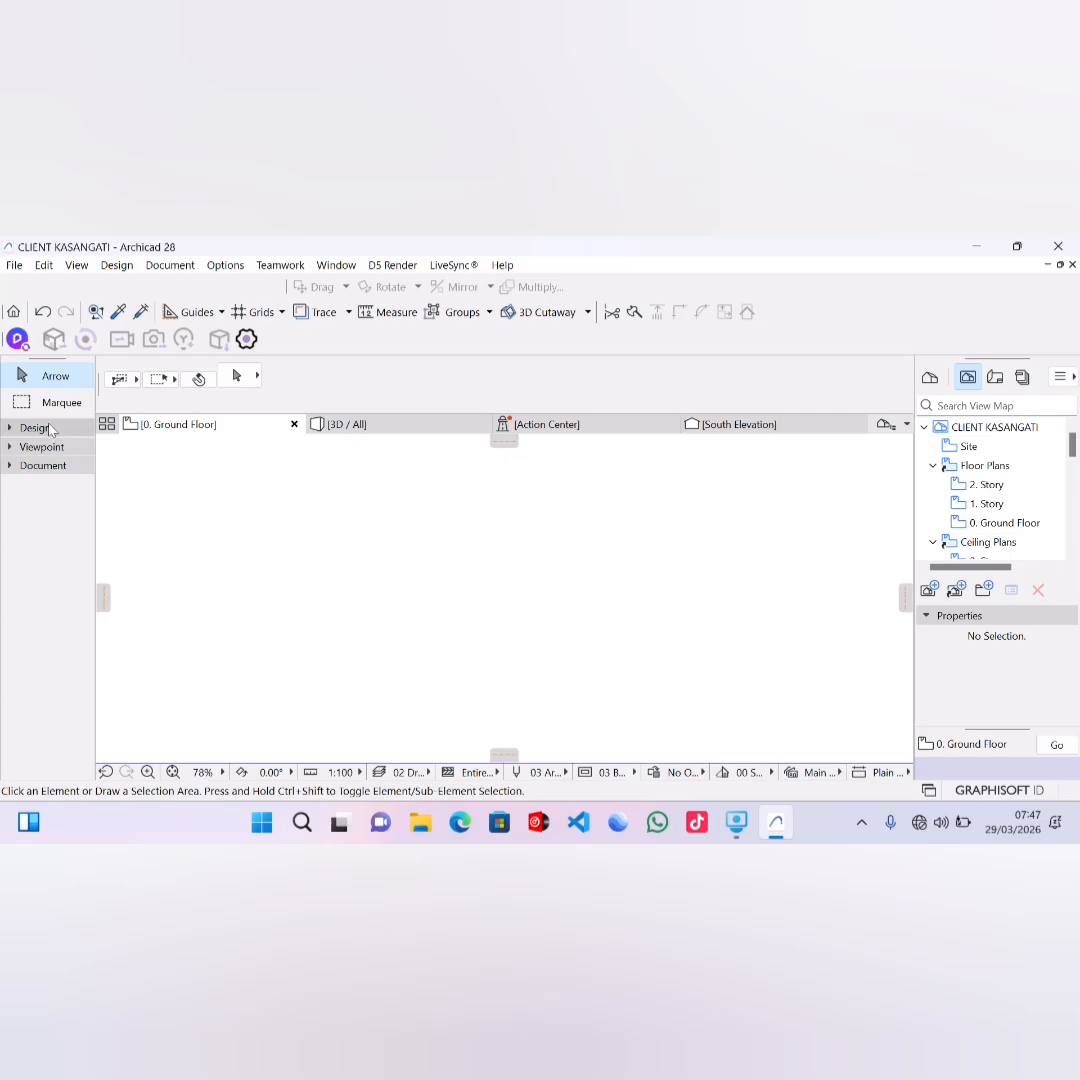
pyautogui.click(34, 427)
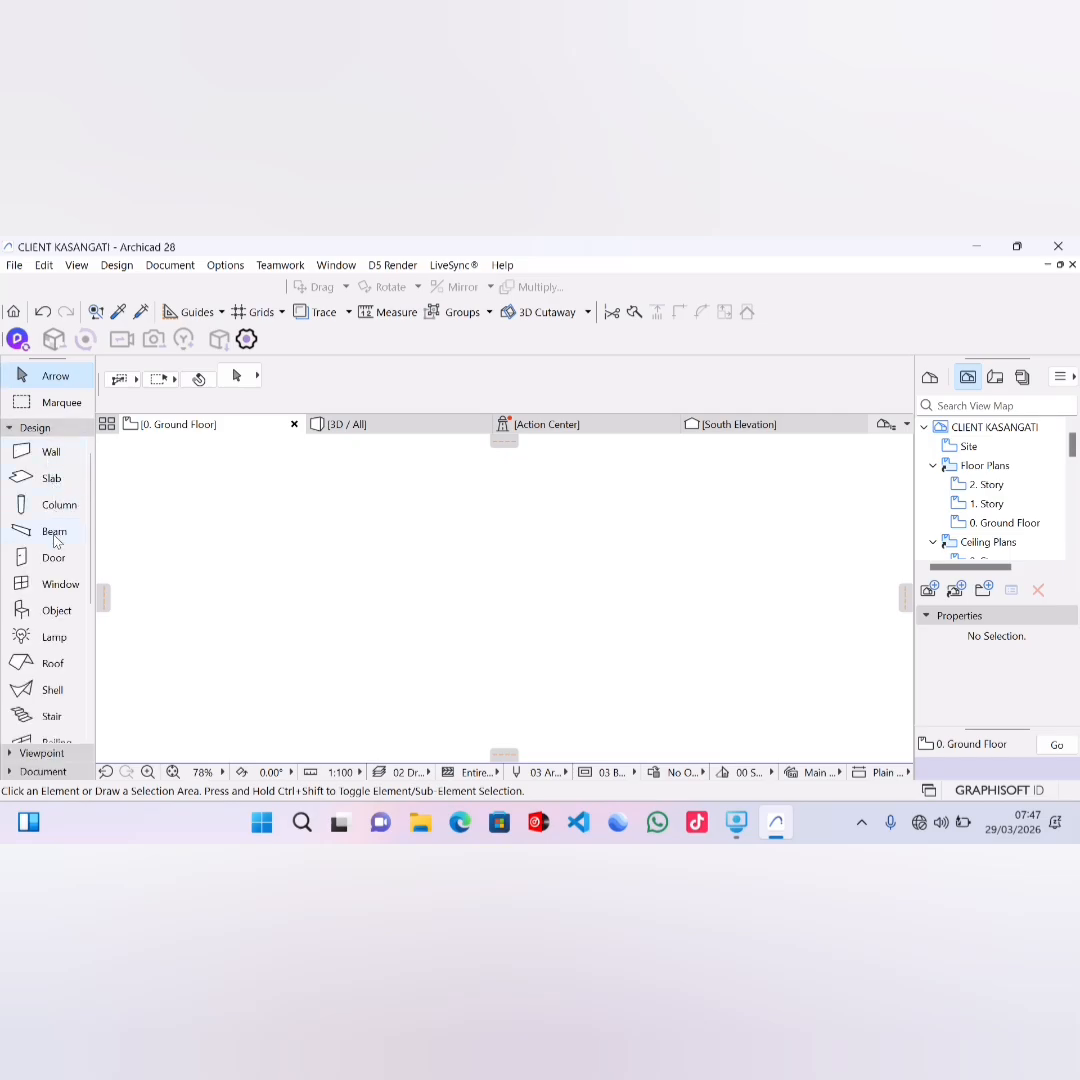
pyautogui.scroll(-3, 57, 590)
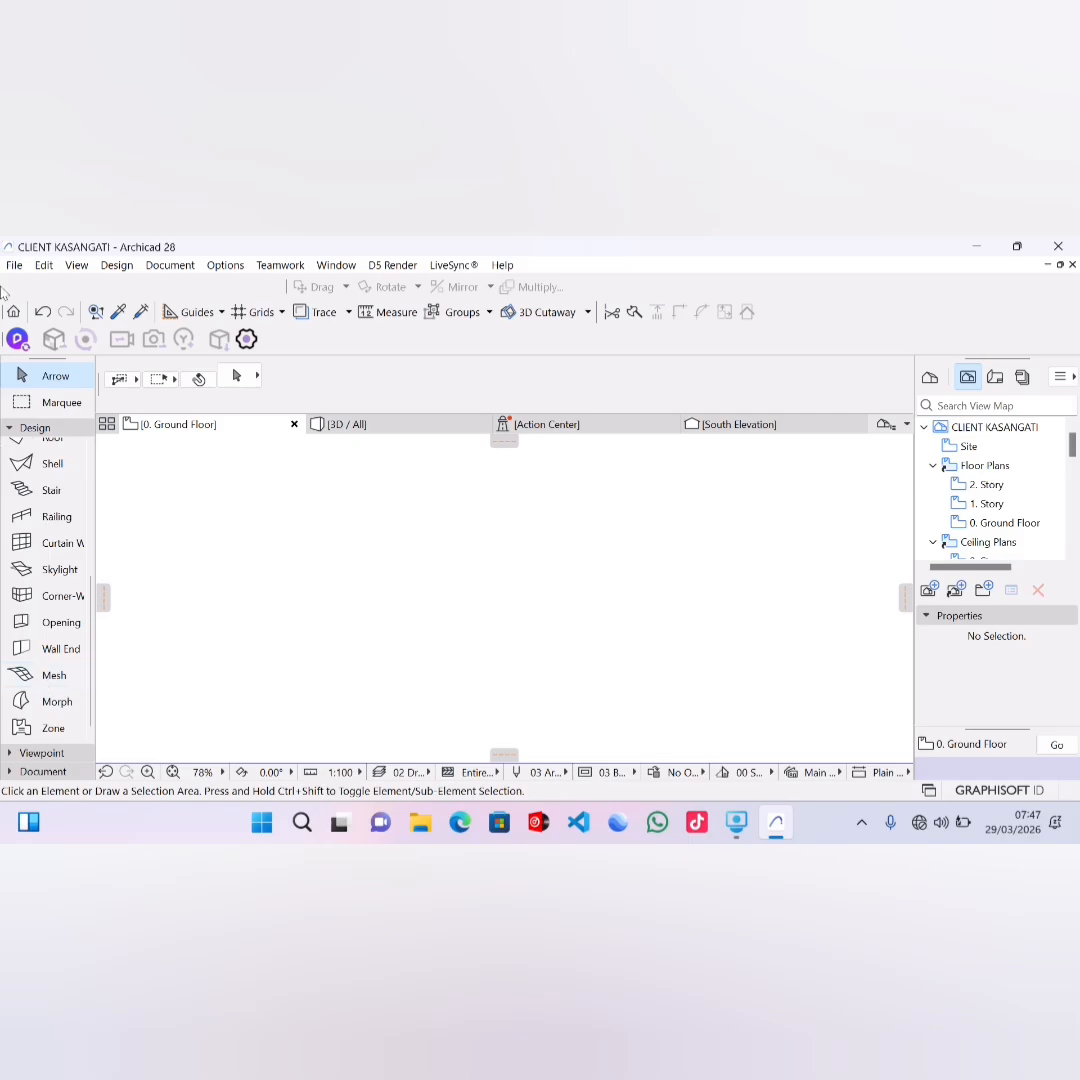
pyautogui.click(30, 753)
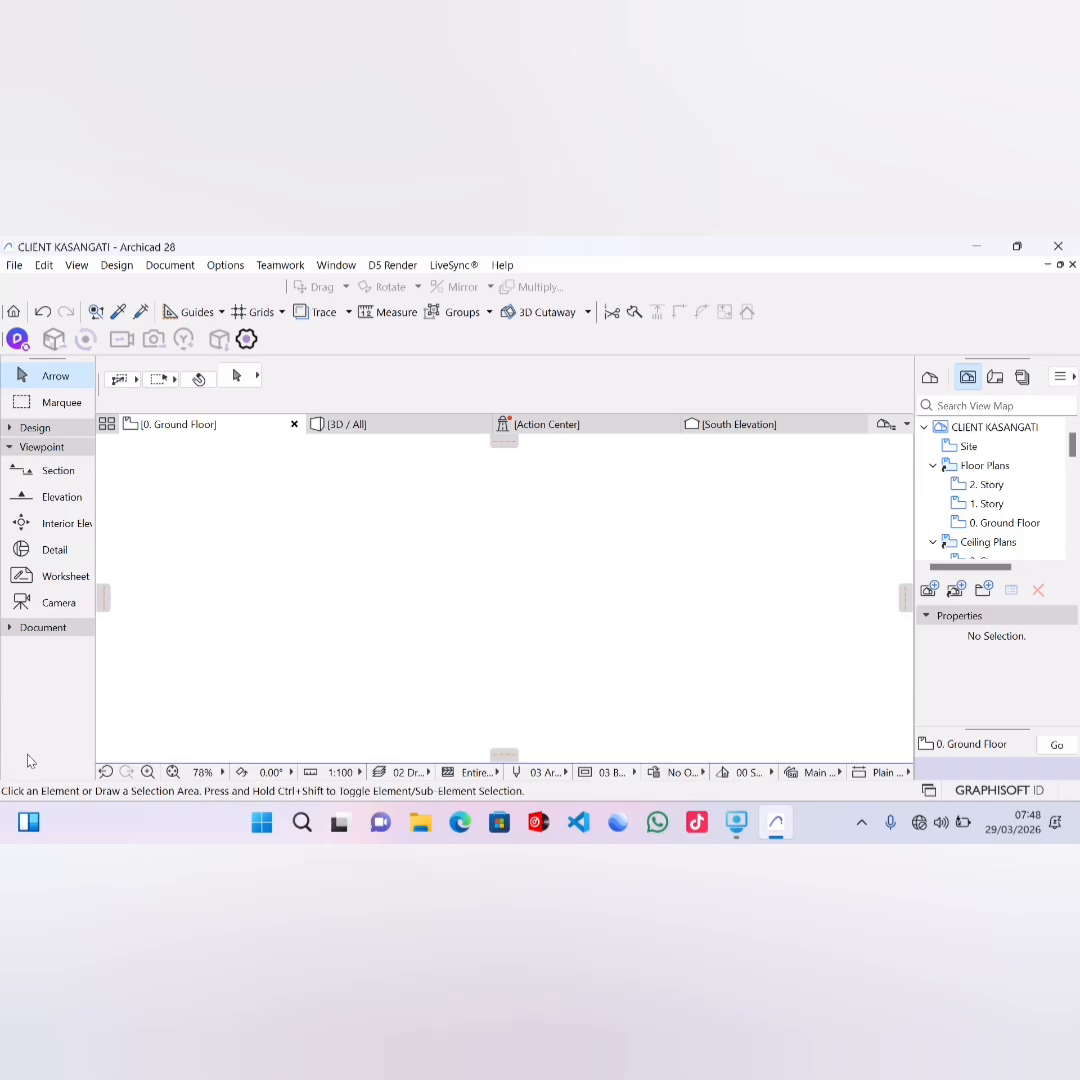
pyautogui.click(39, 629)
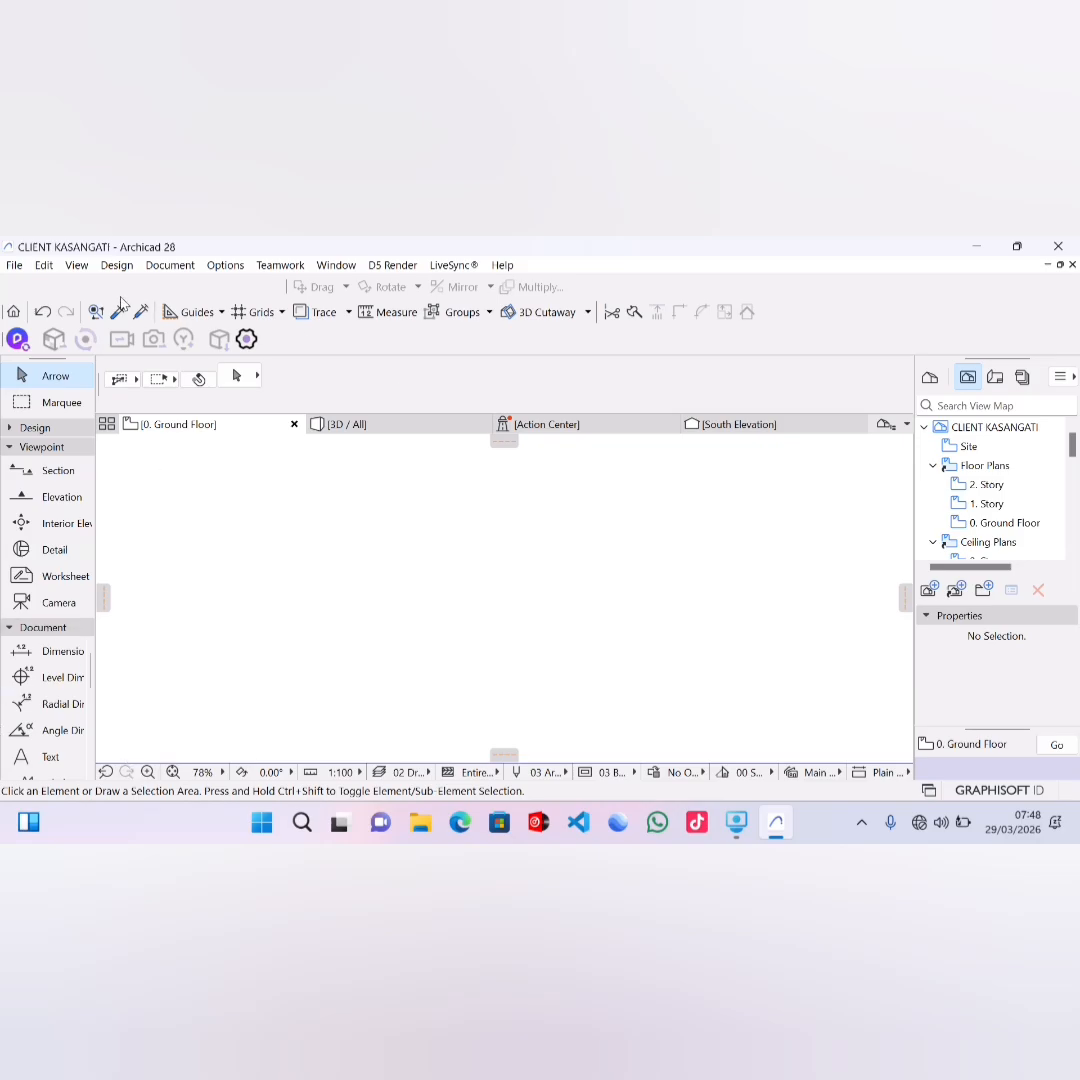
# Step: Activate the Wall tool and configure its default settings to a basic structure with a thickness of 200
pyautogui.click(28, 429)
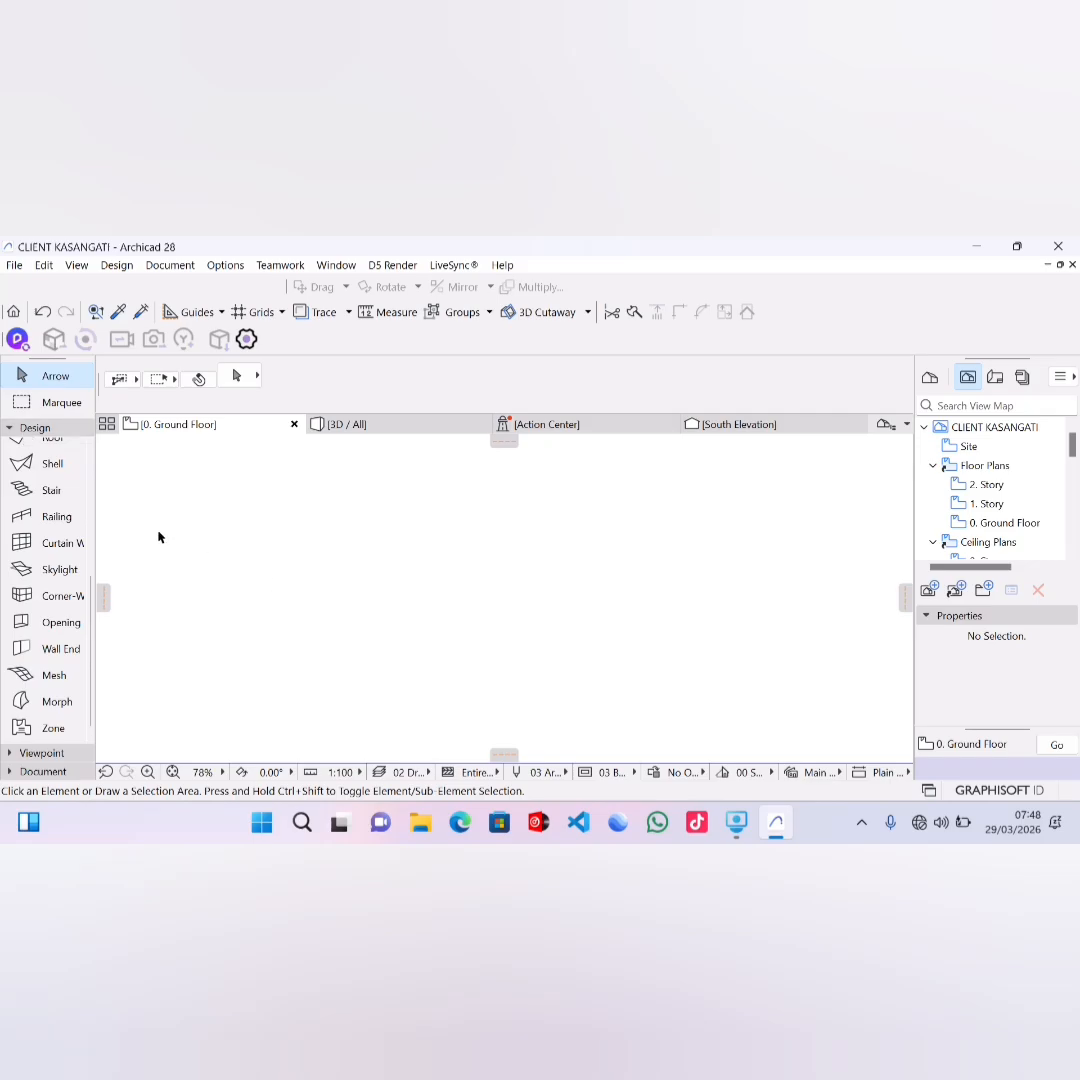
pyautogui.click(48, 451)
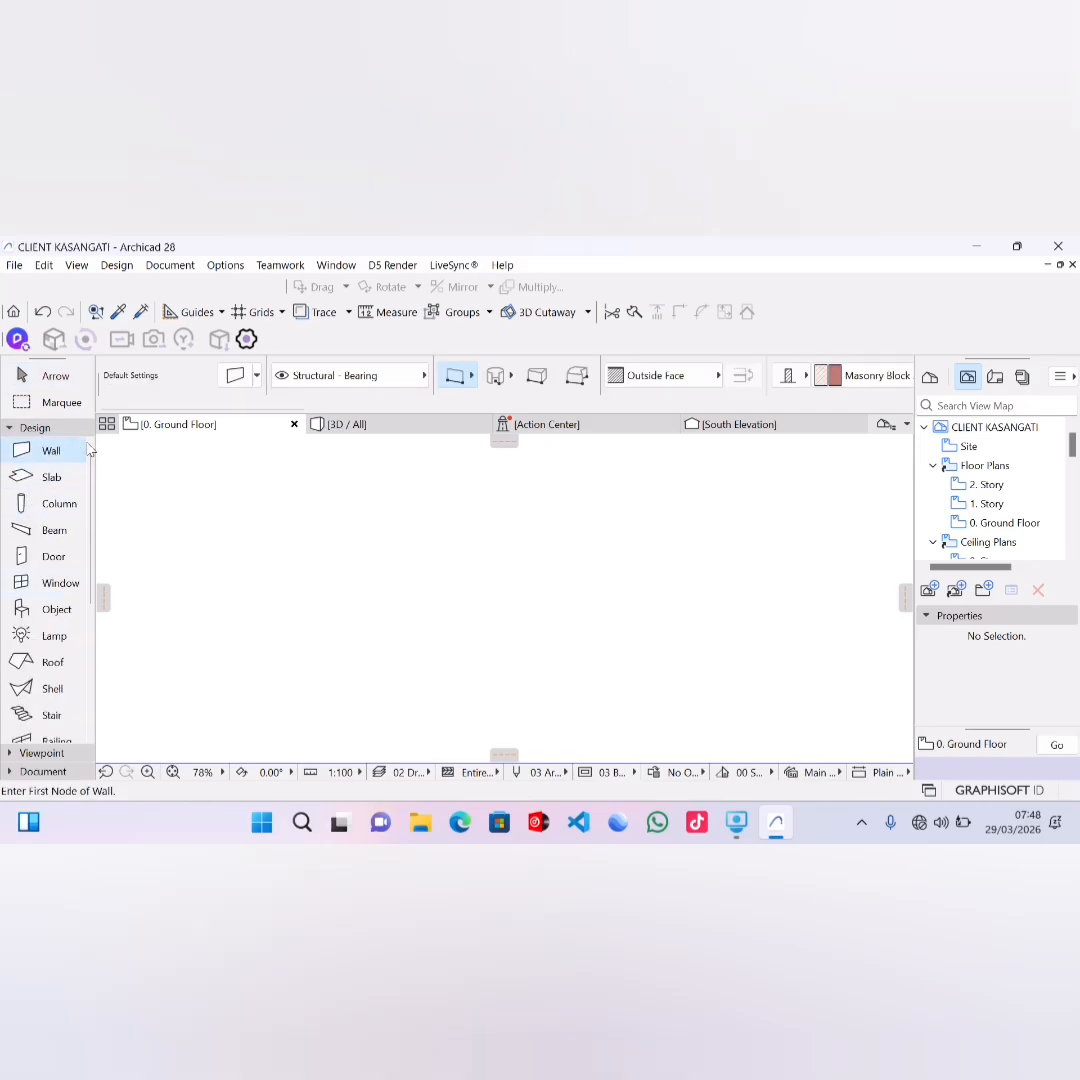
pyautogui.click(40, 479)
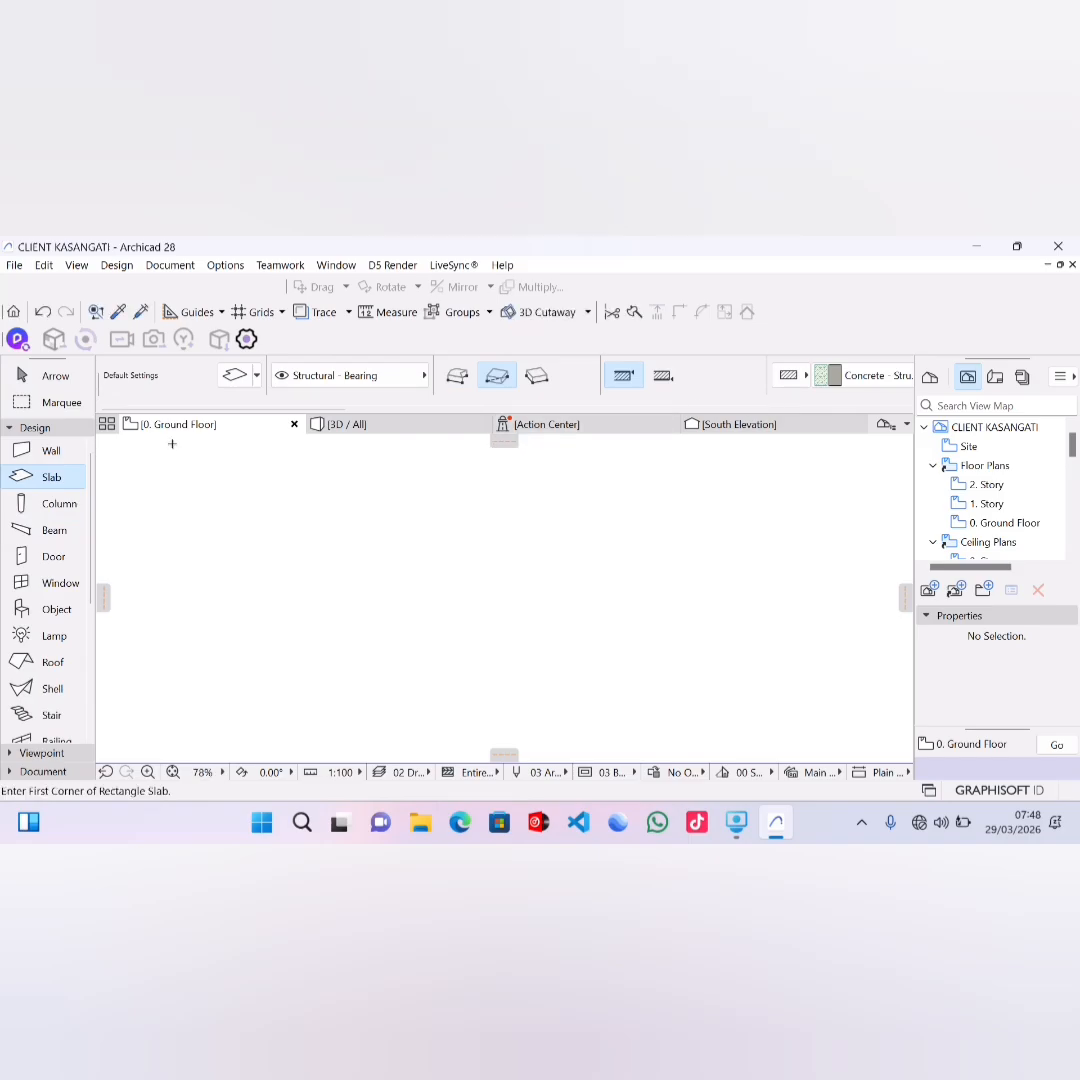
pyautogui.click(35, 455)
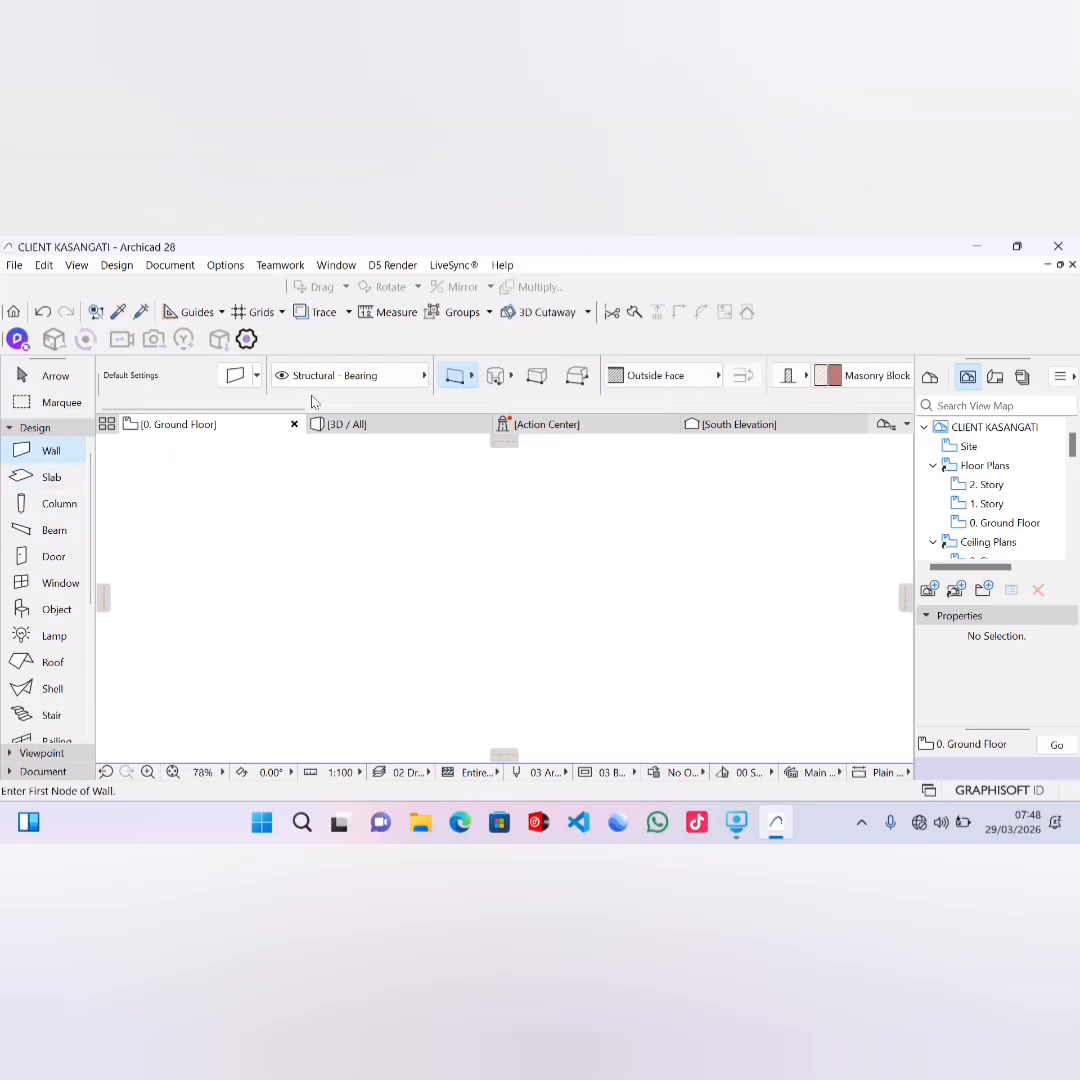
pyautogui.click(233, 384)
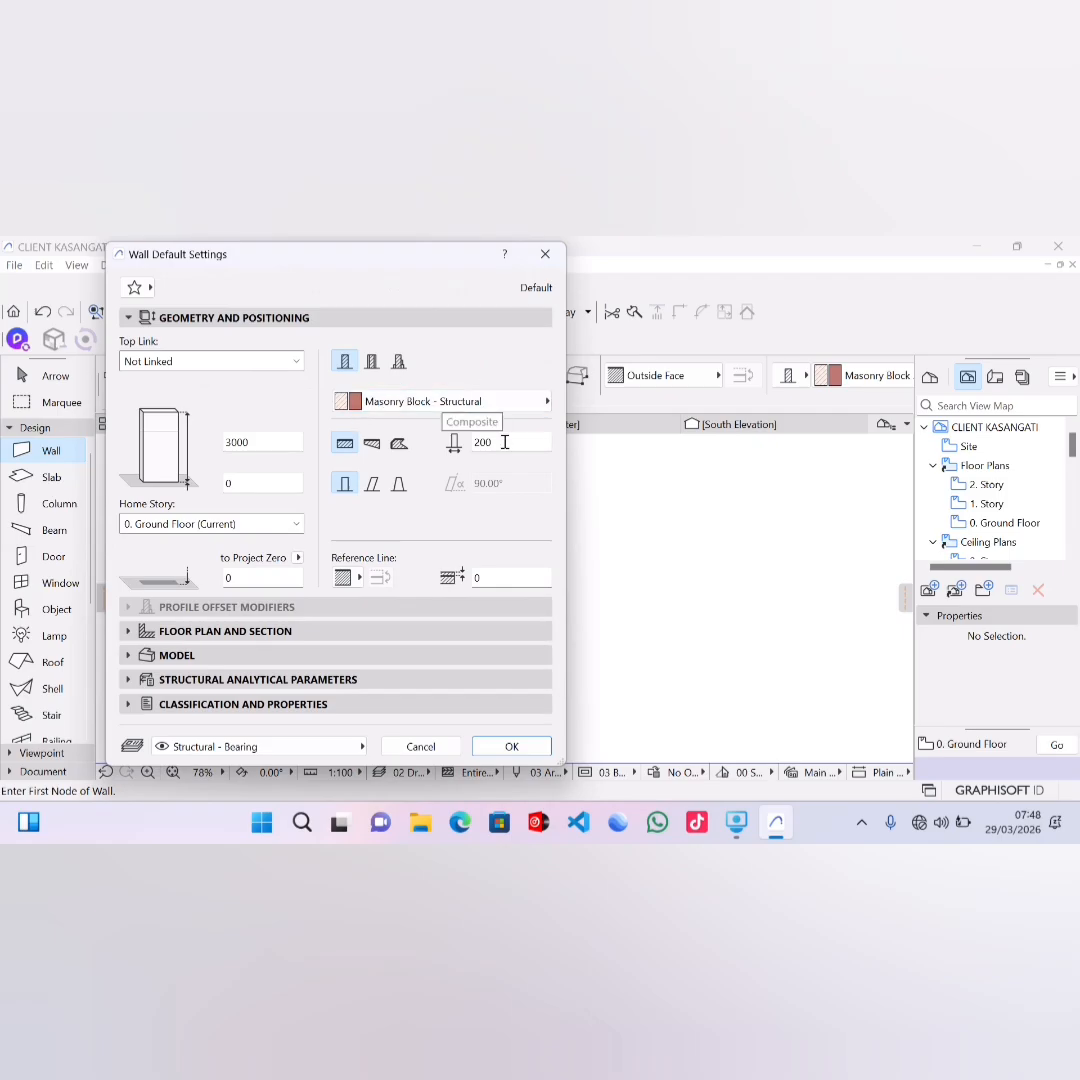
pyautogui.click(399, 361)
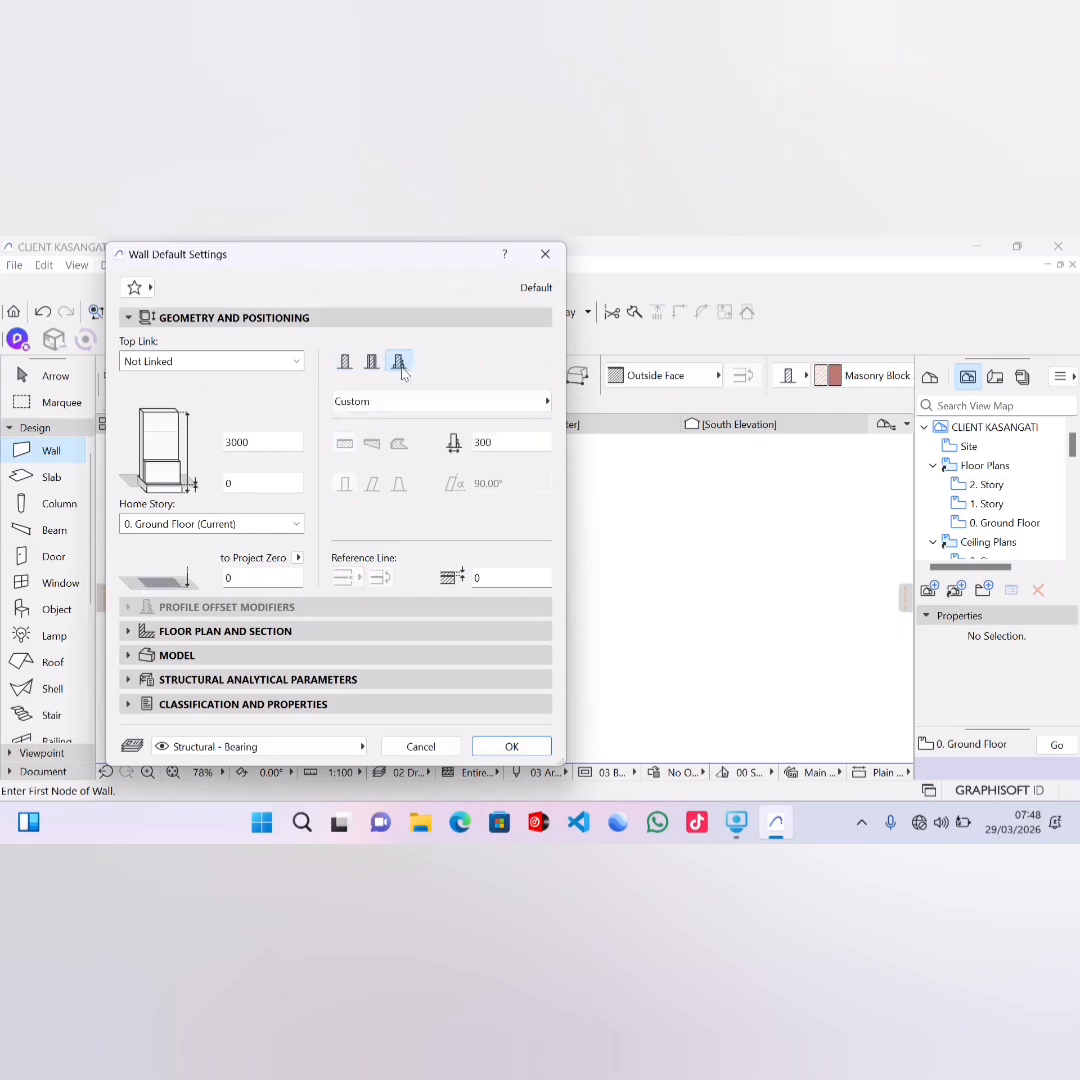
pyautogui.click(345, 362)
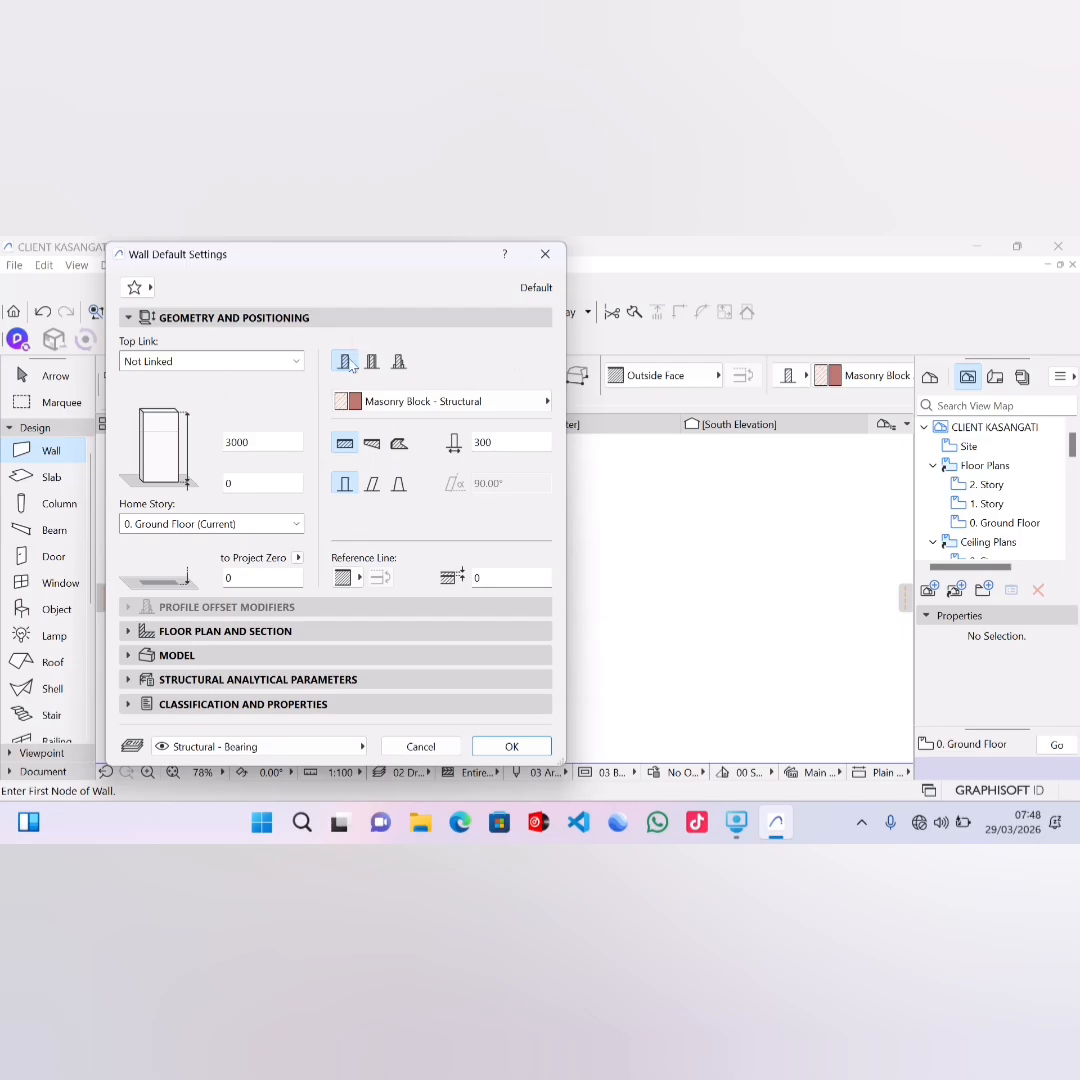
pyautogui.click(508, 441)
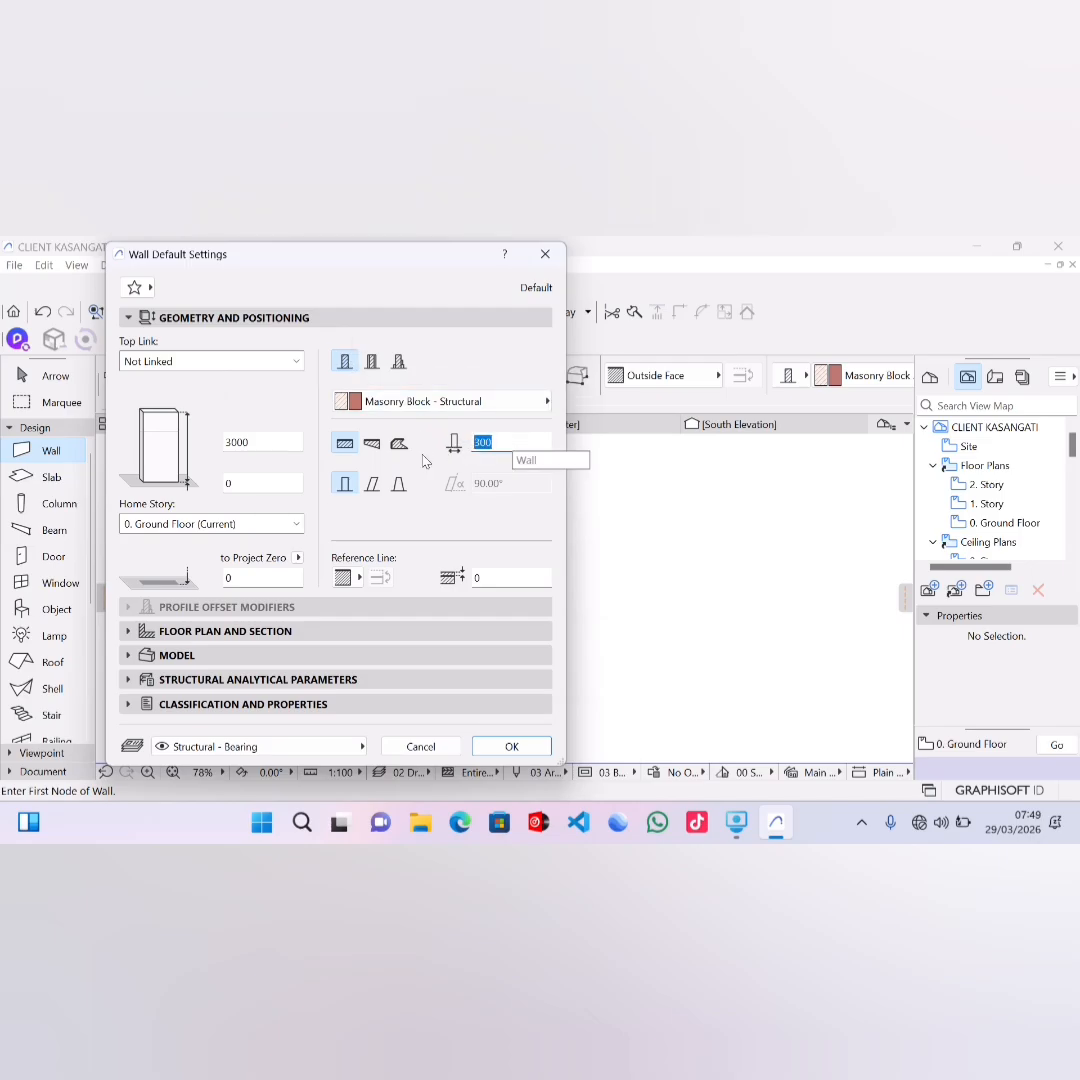
pyautogui.write('20')
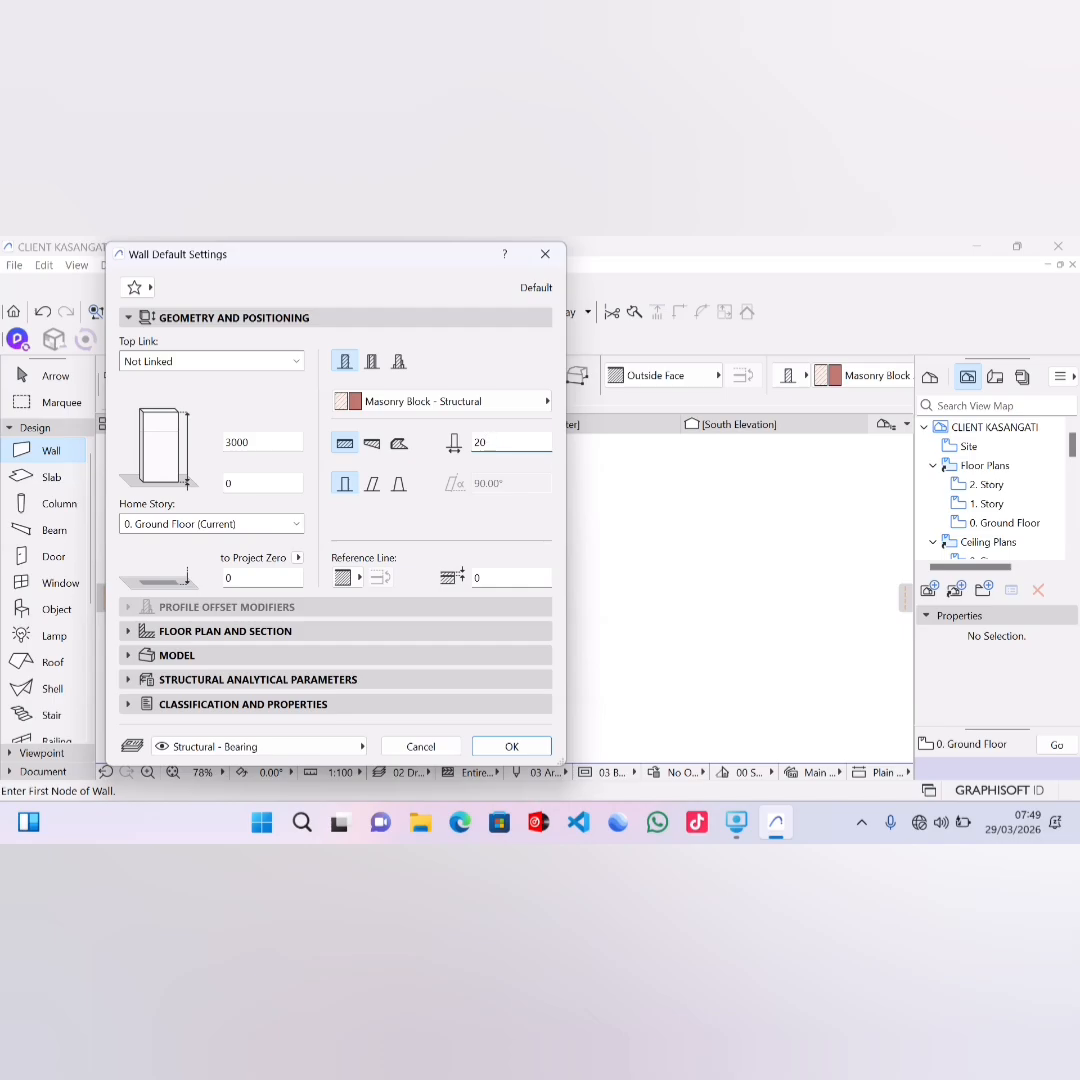
pyautogui.write('0')
# Step: Keep Ground Floor as home story and Masonry Block - Structural as building material, review the model surfaces and accept the wall defaults
pyautogui.click(296, 524)
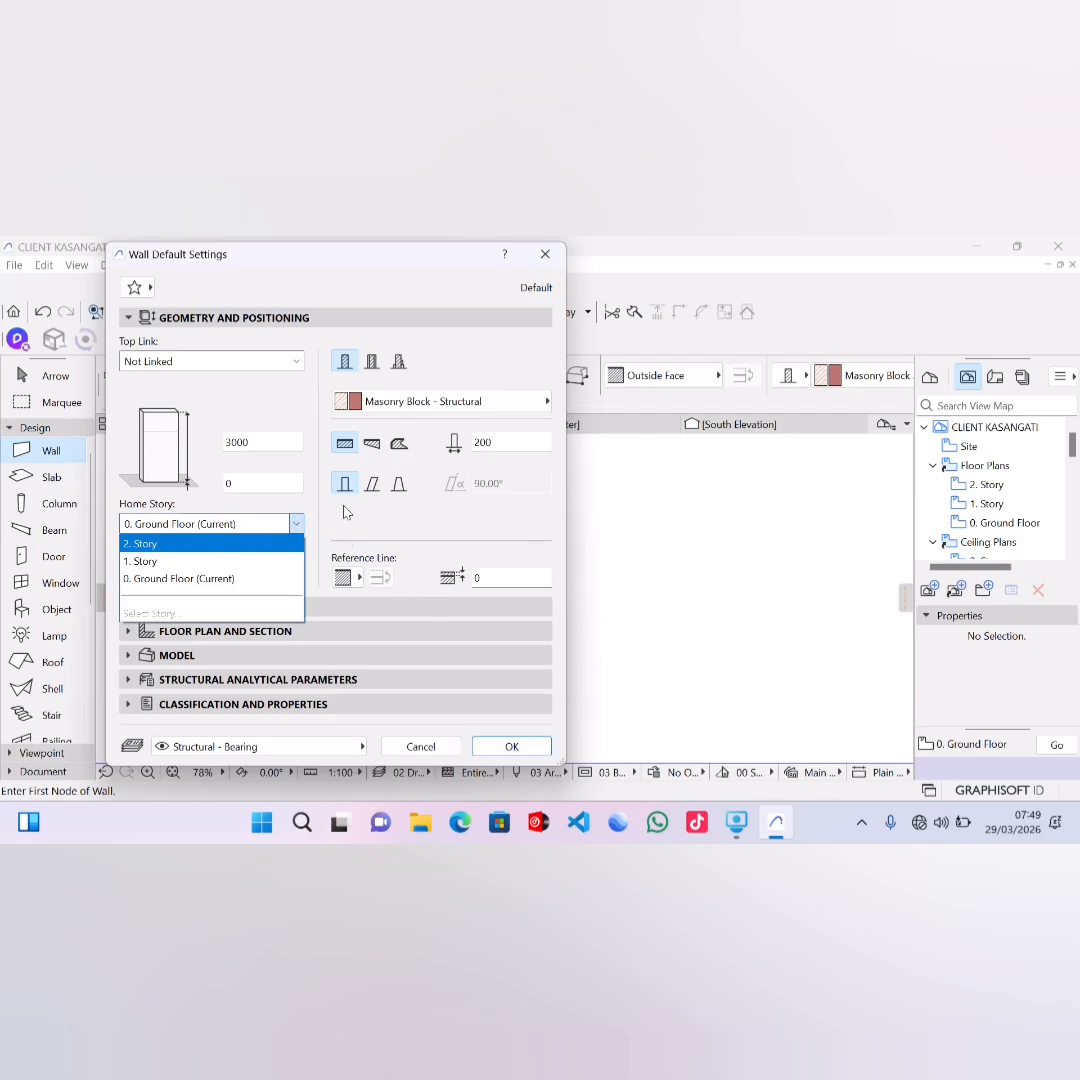
pyautogui.click(296, 525)
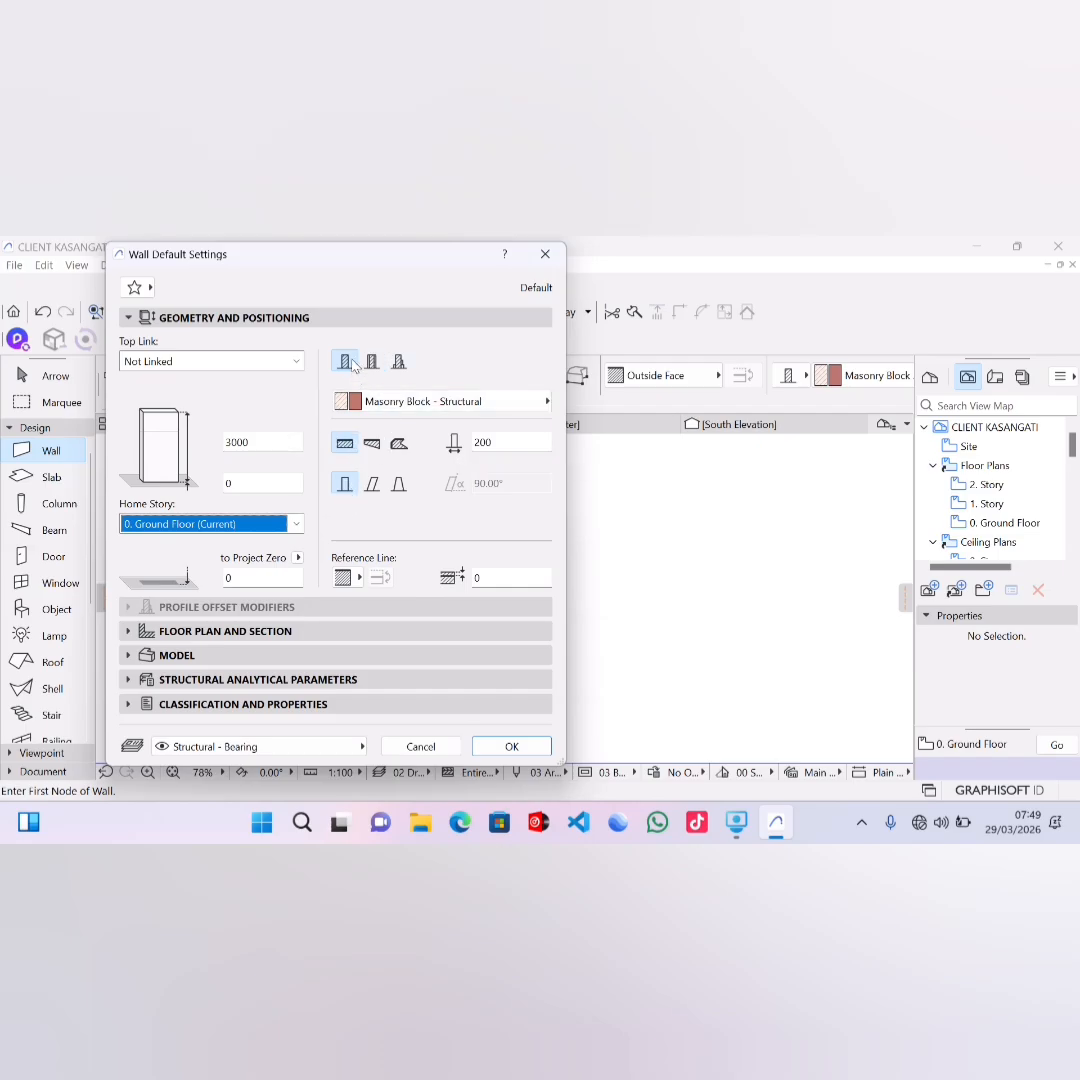
pyautogui.click(415, 410)
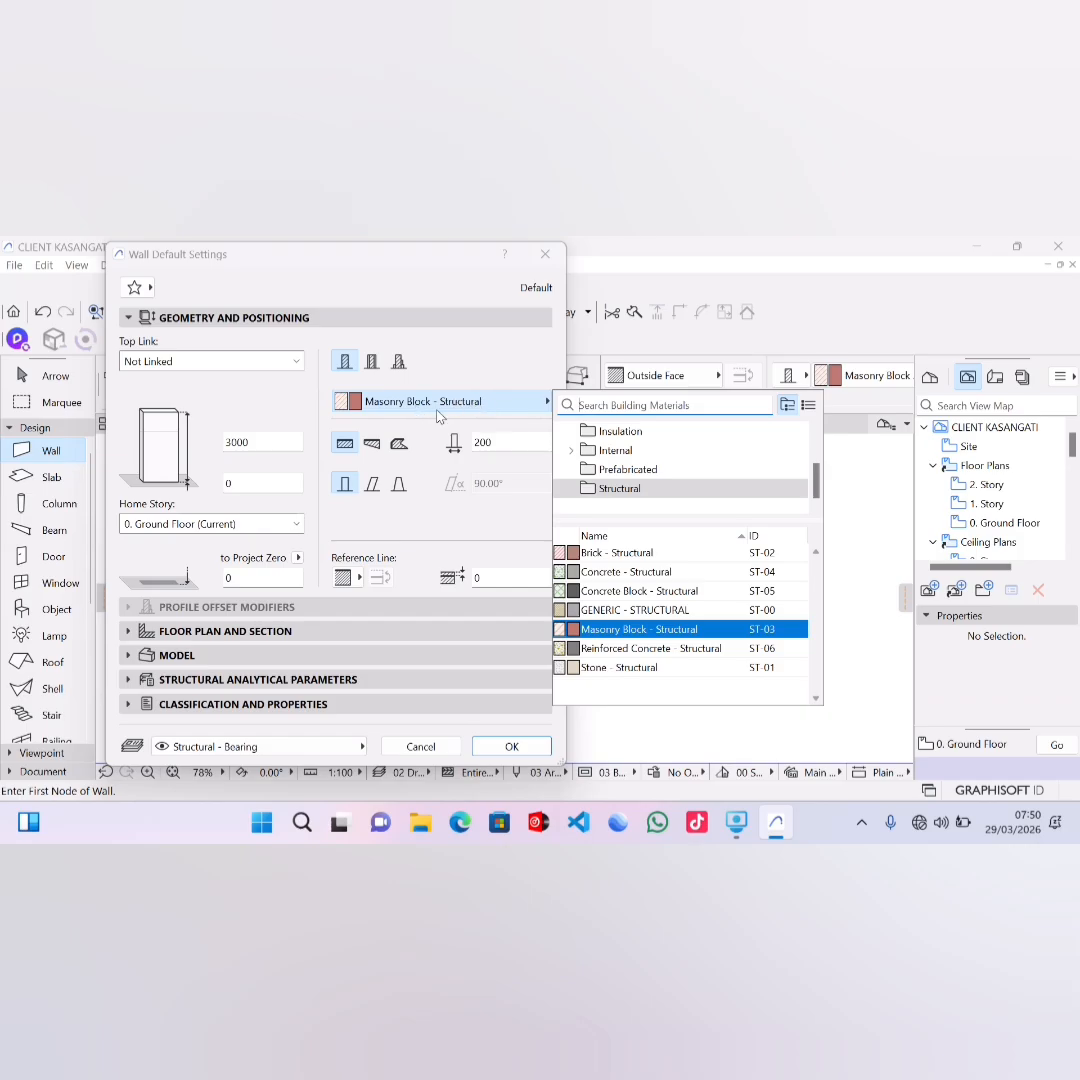
pyautogui.moveTo(688, 638)
pyautogui.click(652, 612)
pyautogui.click(657, 627)
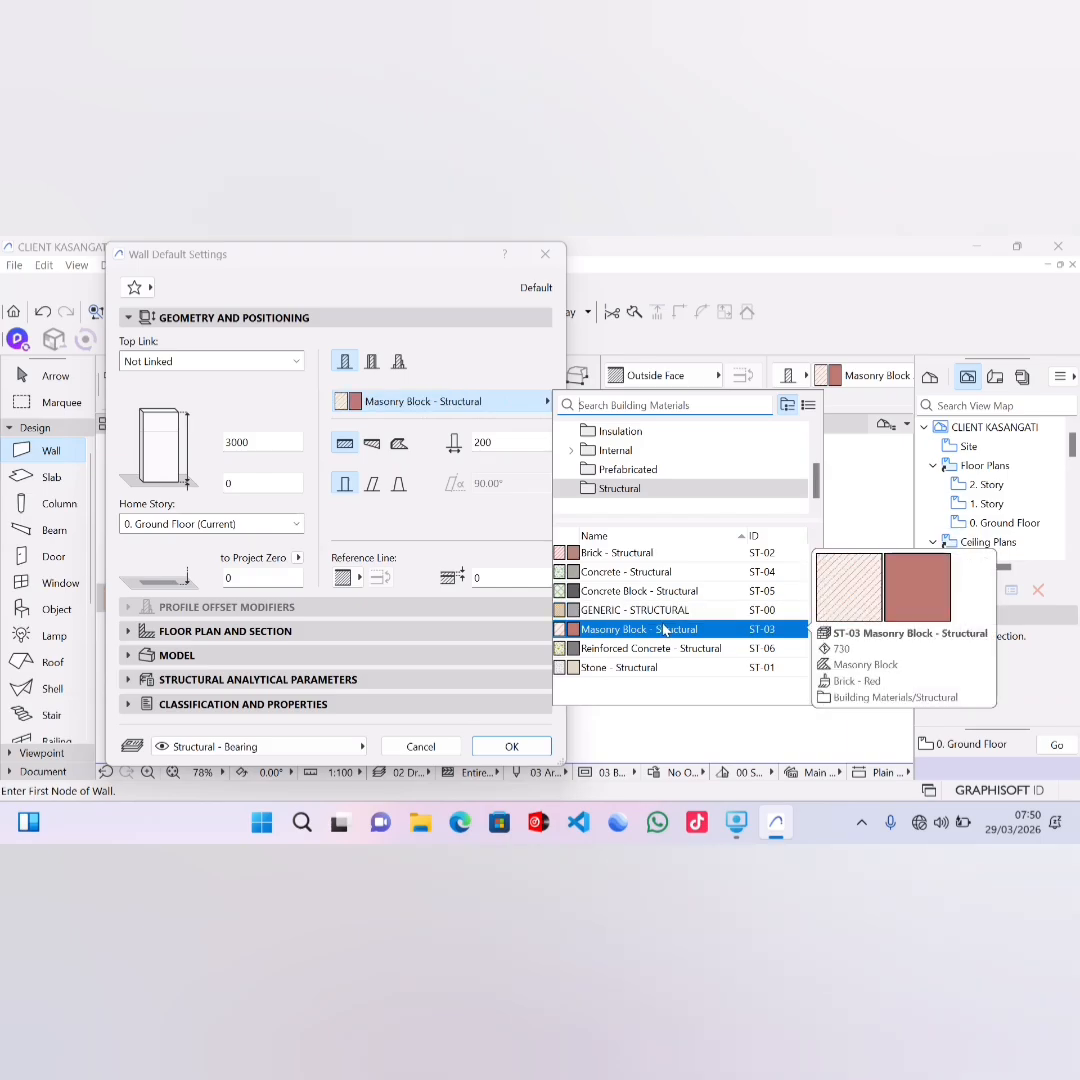
pyautogui.click(349, 438)
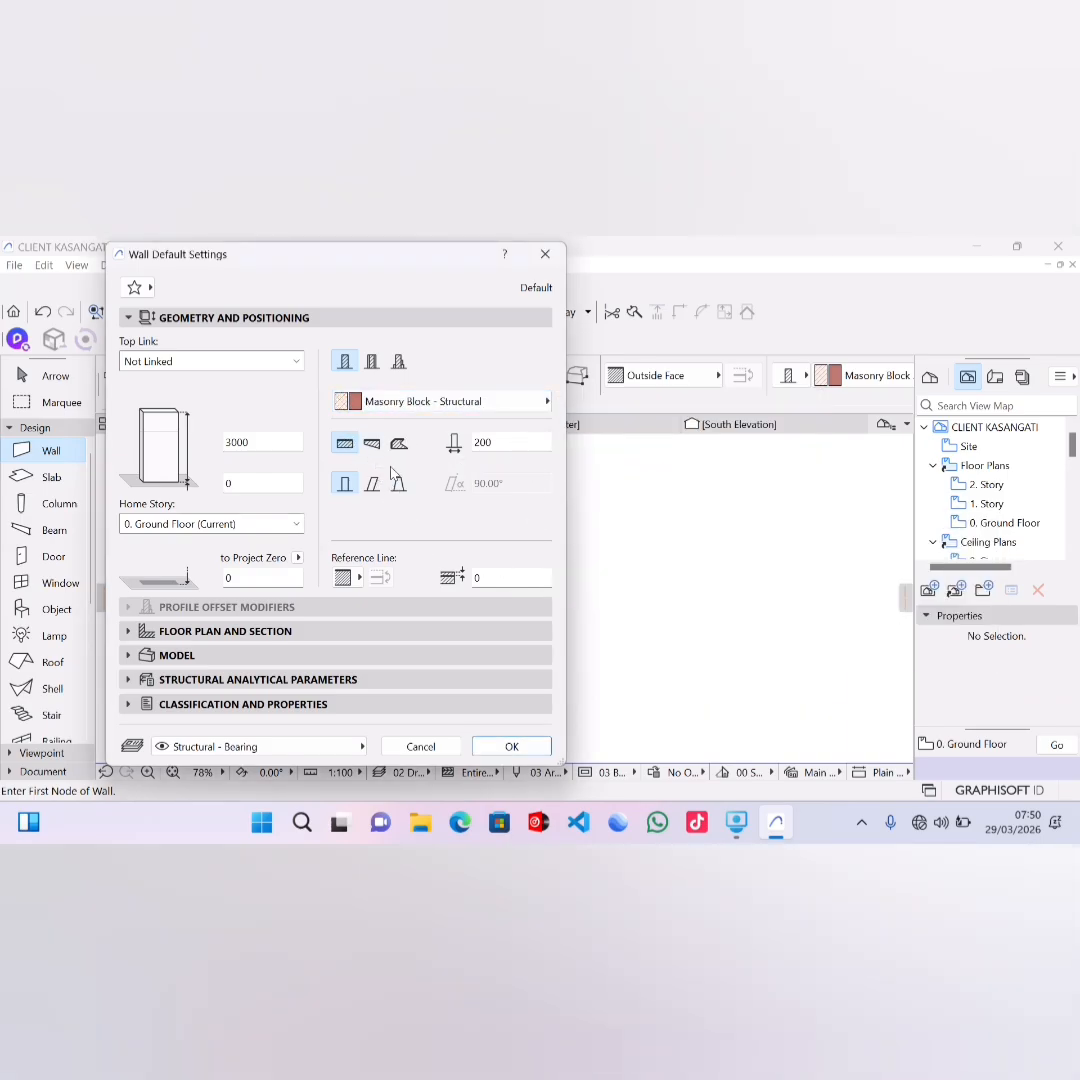
pyautogui.click(205, 655)
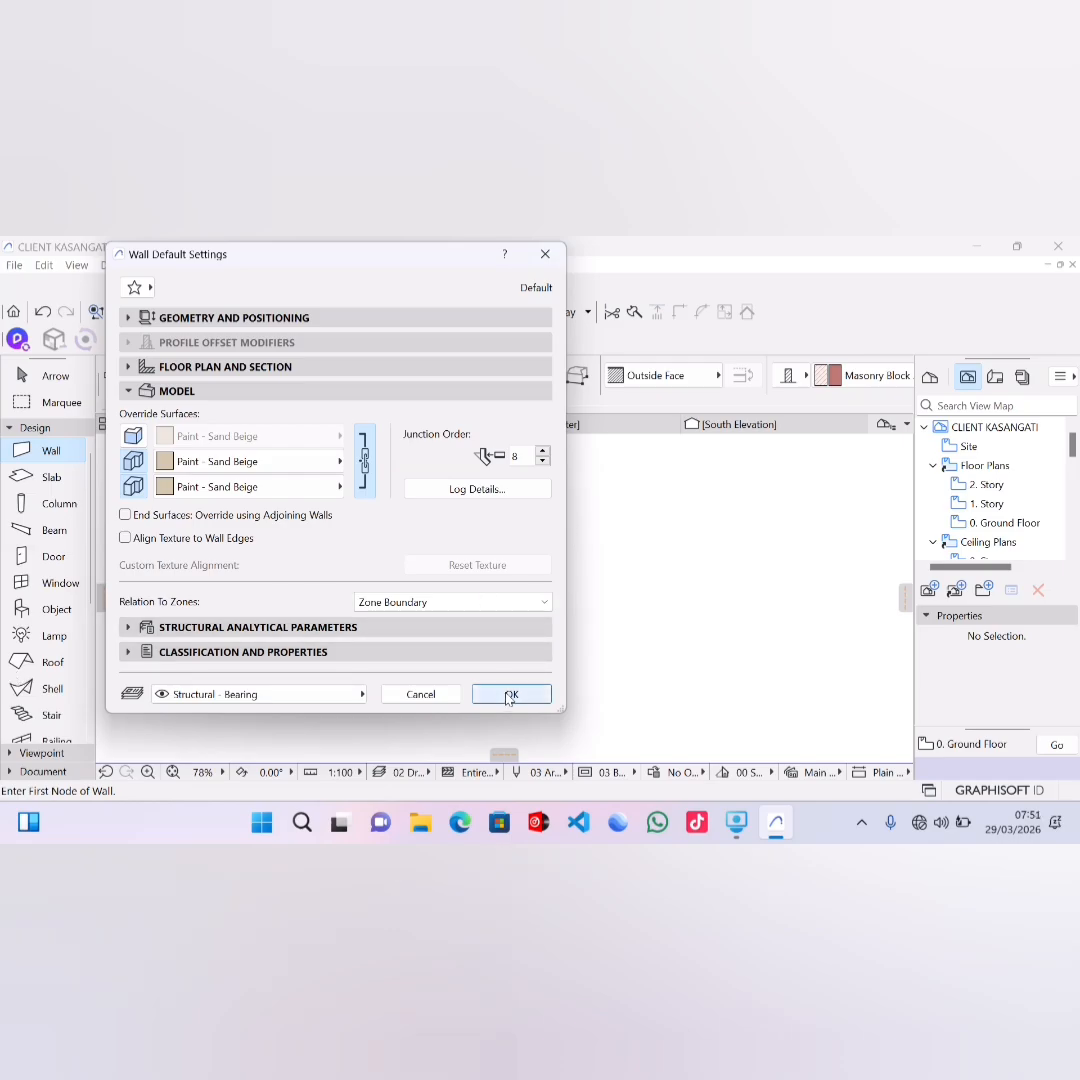
pyautogui.click(510, 694)
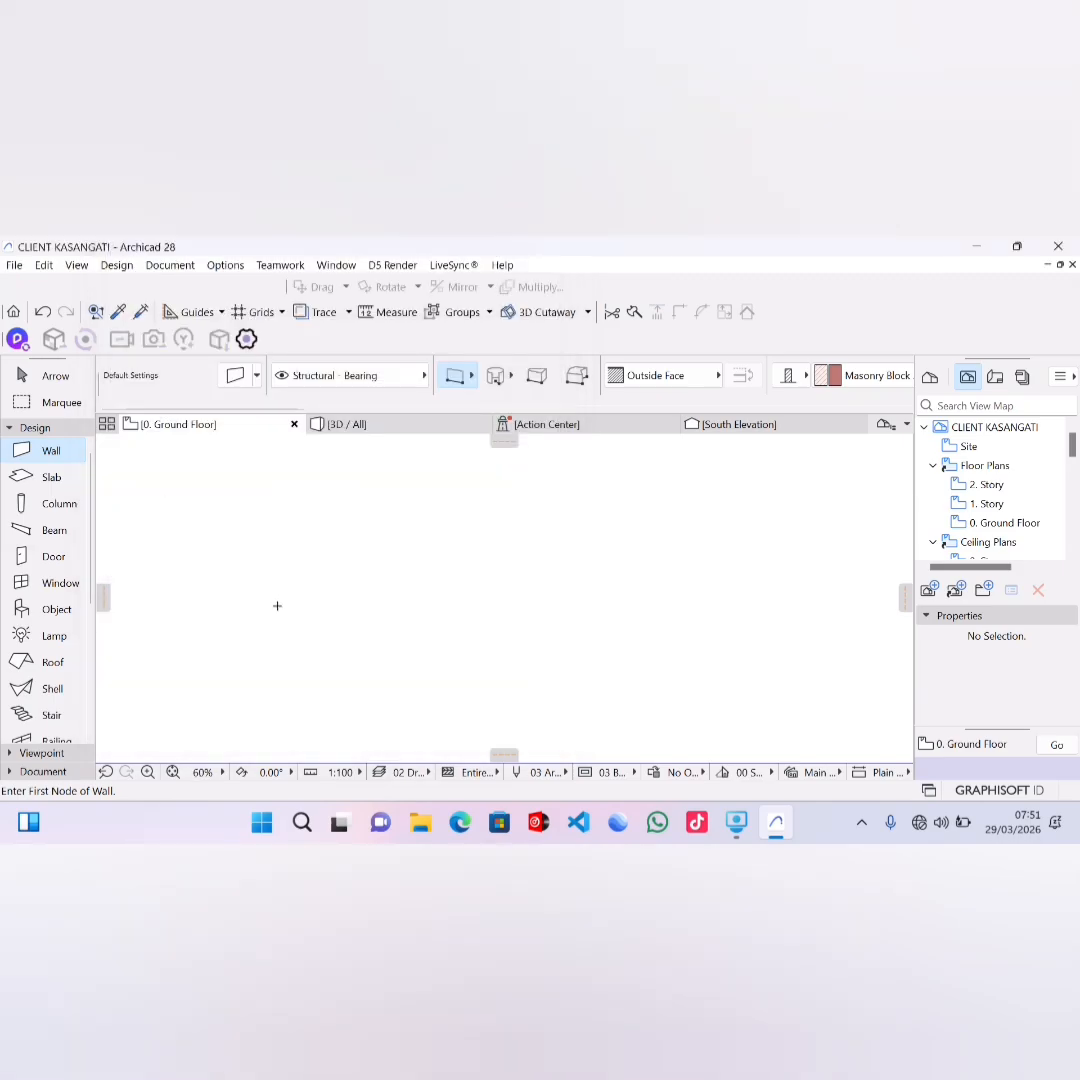
# Step: Draw a vertical wall and a horizontal wall crossing it near its upper end, in the empty area beside the existing plan
pyautogui.scroll(-5, 398, 600)
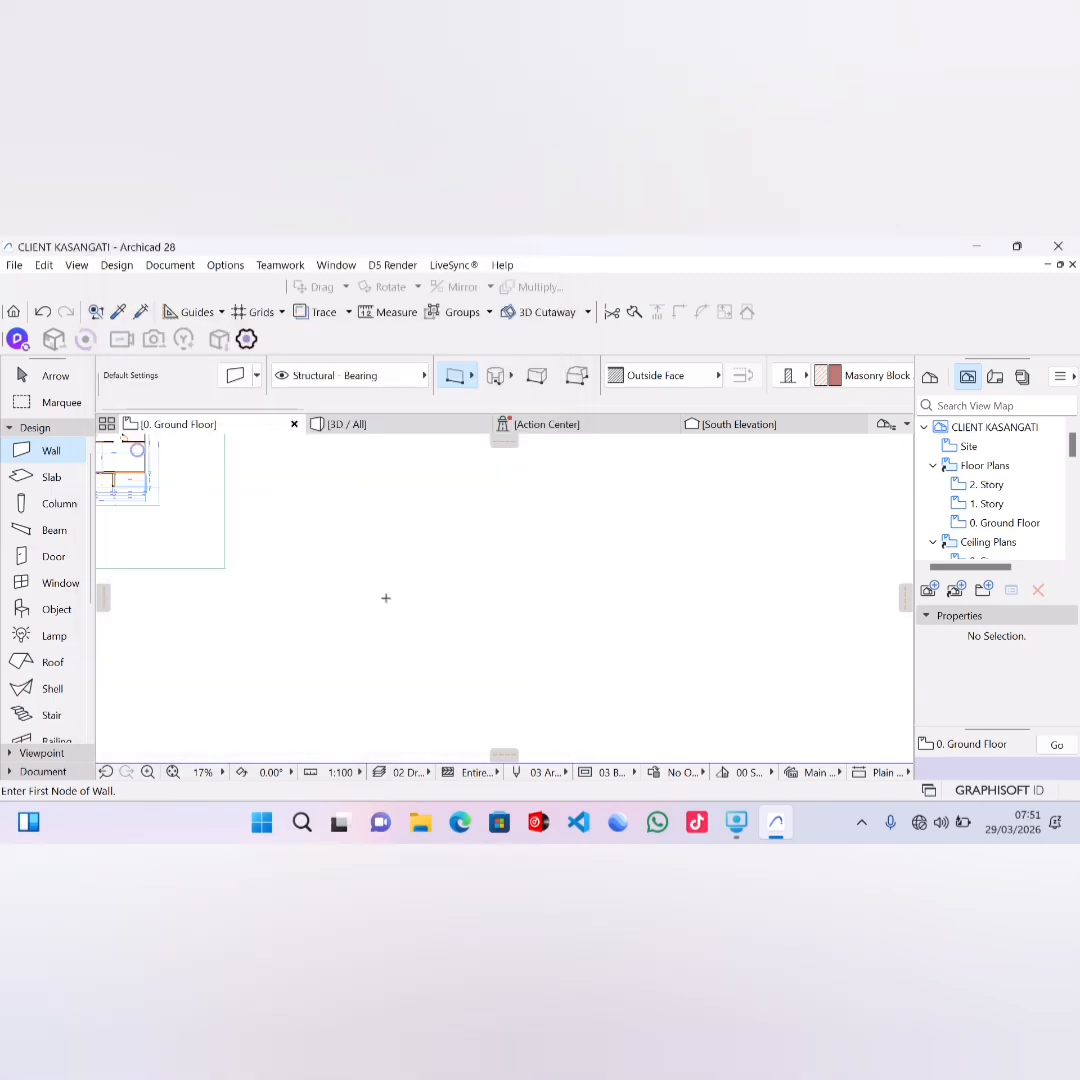
pyautogui.click(354, 498)
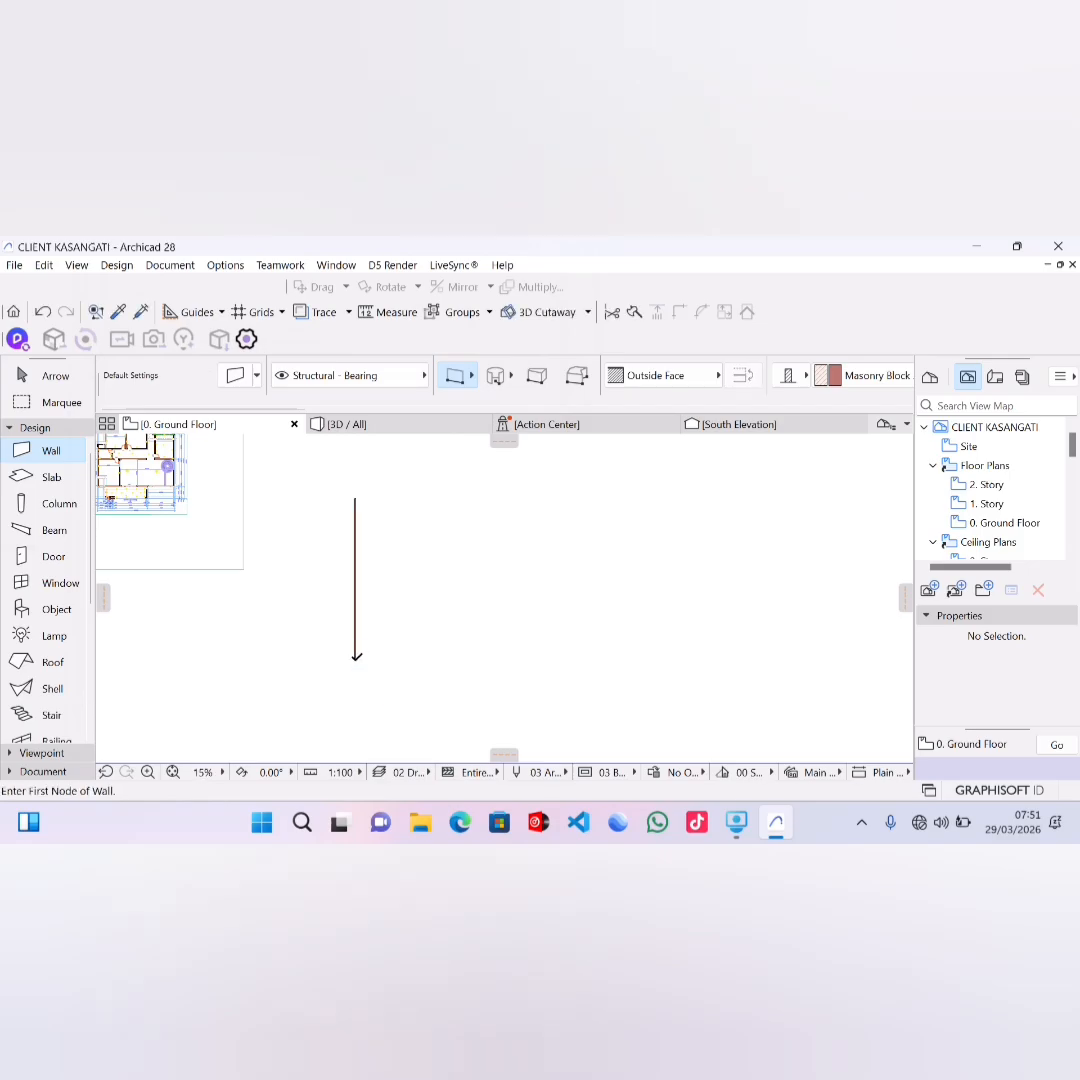
pyautogui.click(355, 660)
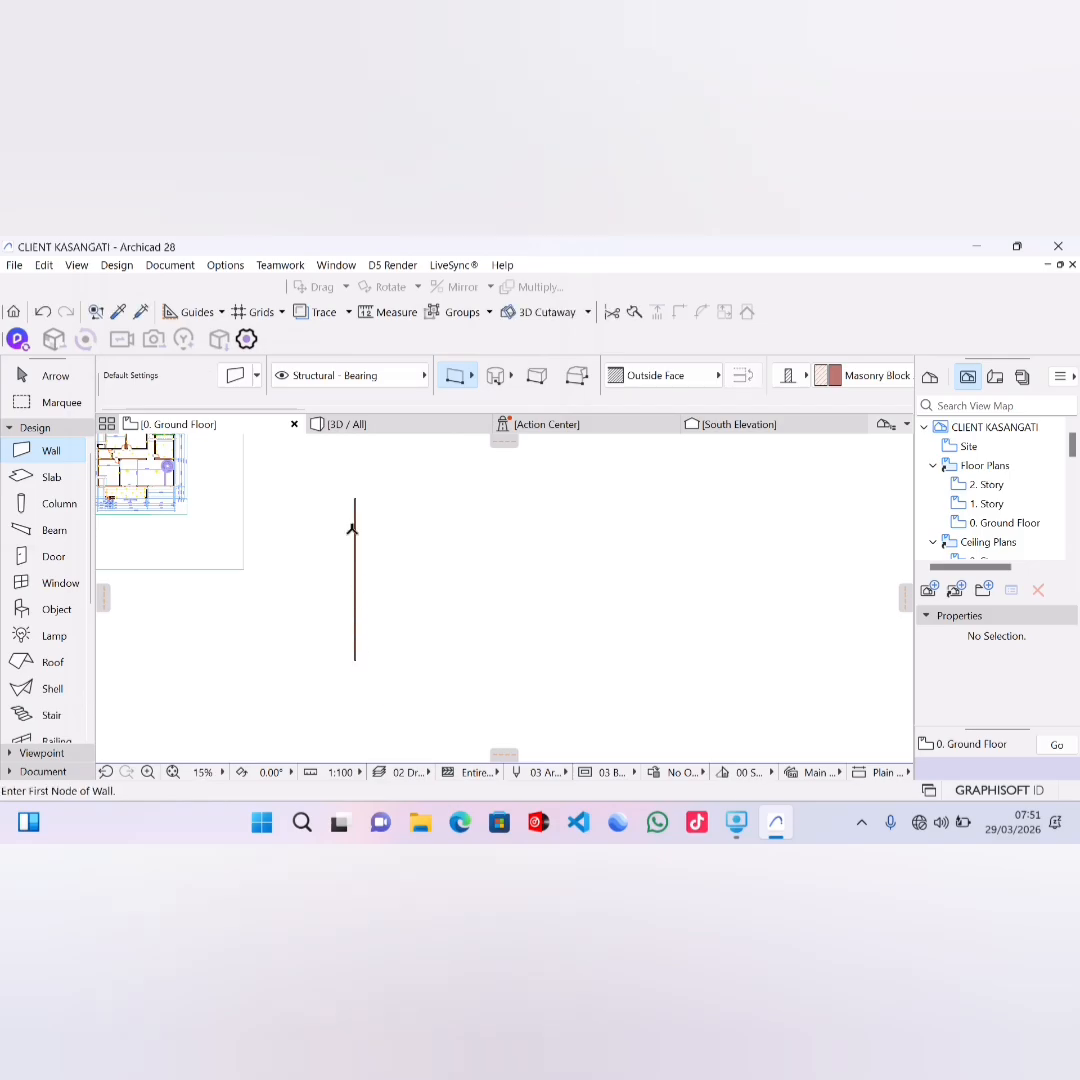
pyautogui.click(588, 505)
pyautogui.scroll(6, 358, 510)
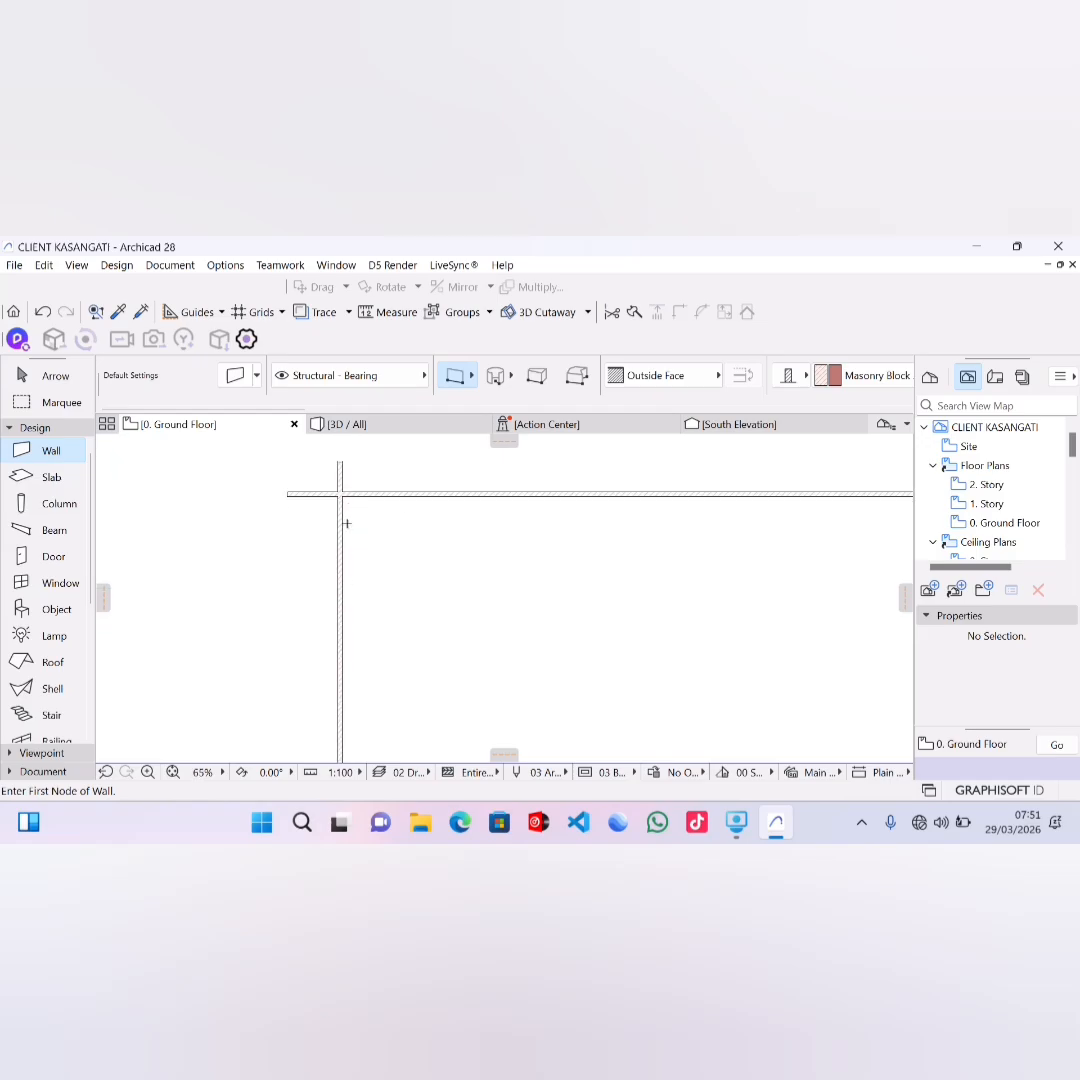
pyautogui.press('Escape')
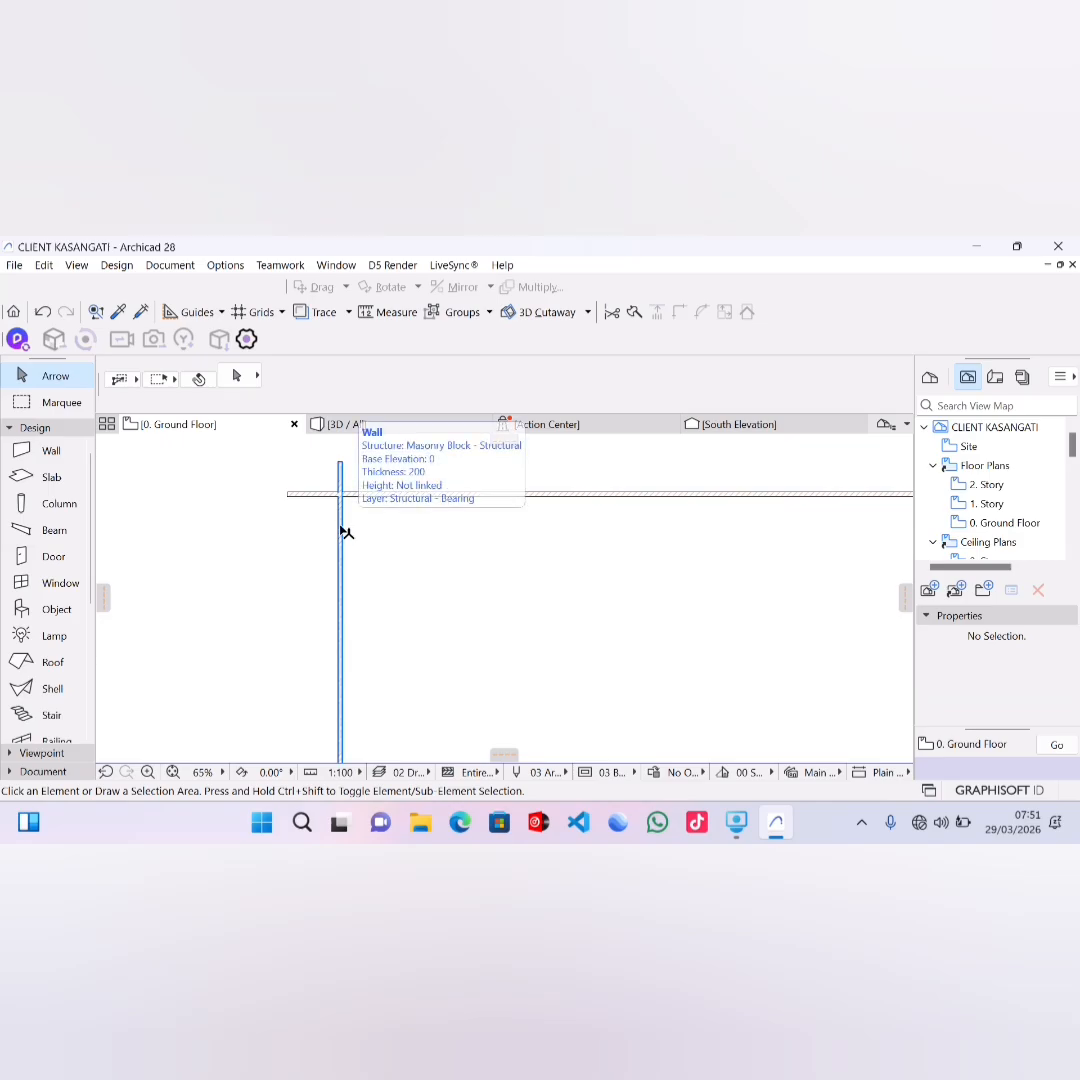
pyautogui.doubleClick(340, 527)
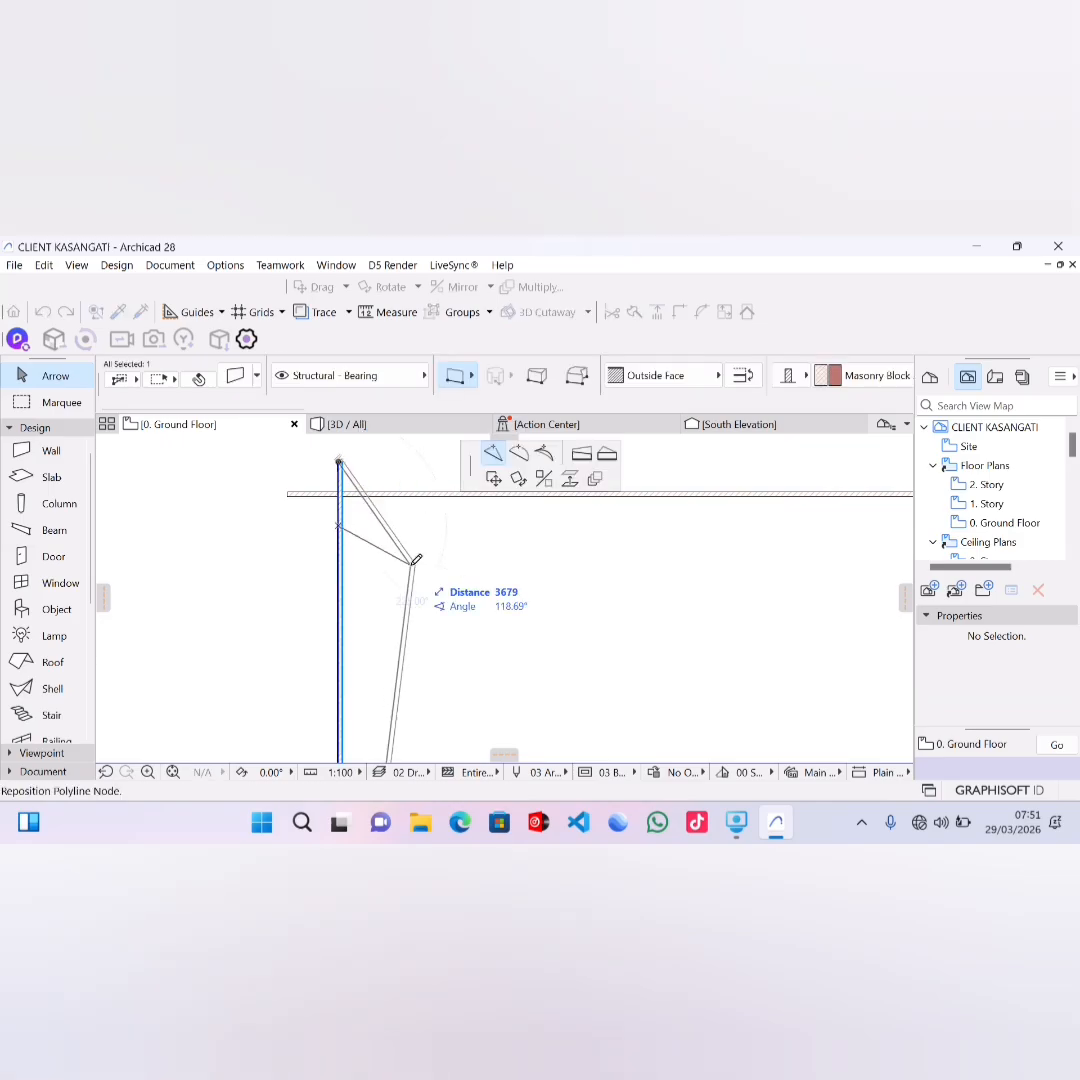
pyautogui.press('Escape')
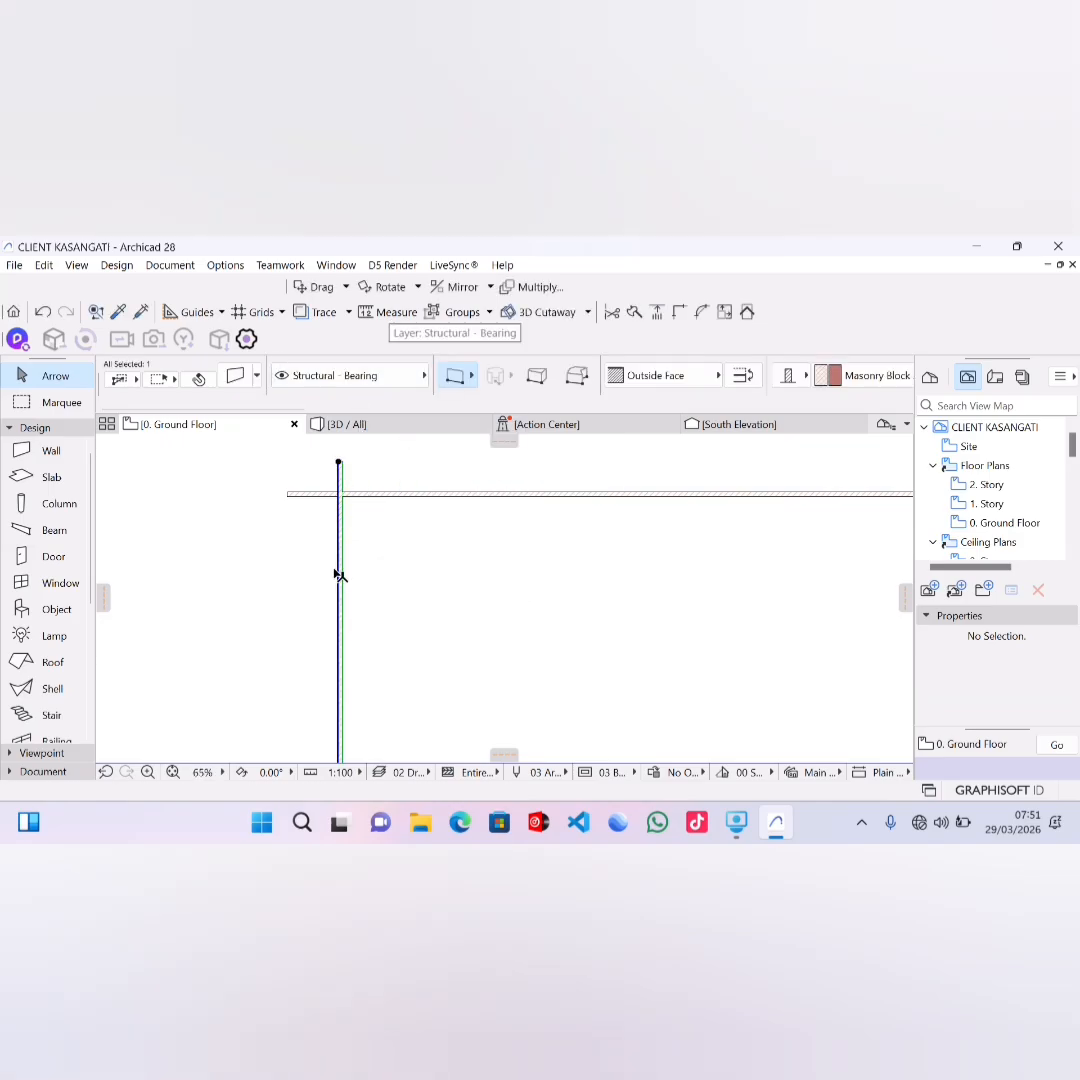
pyautogui.press('Escape')
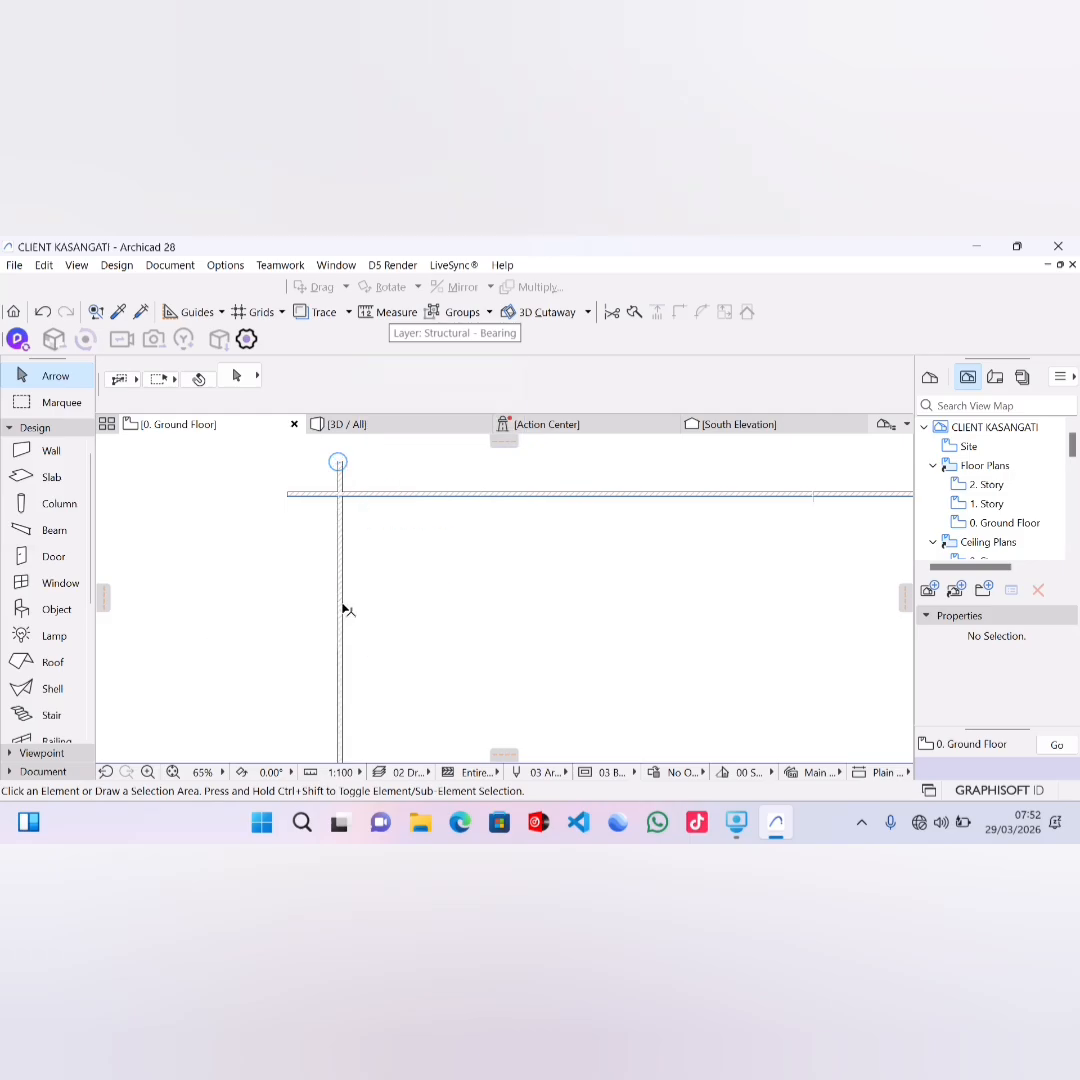
pyautogui.scroll(-3, 283, 512)
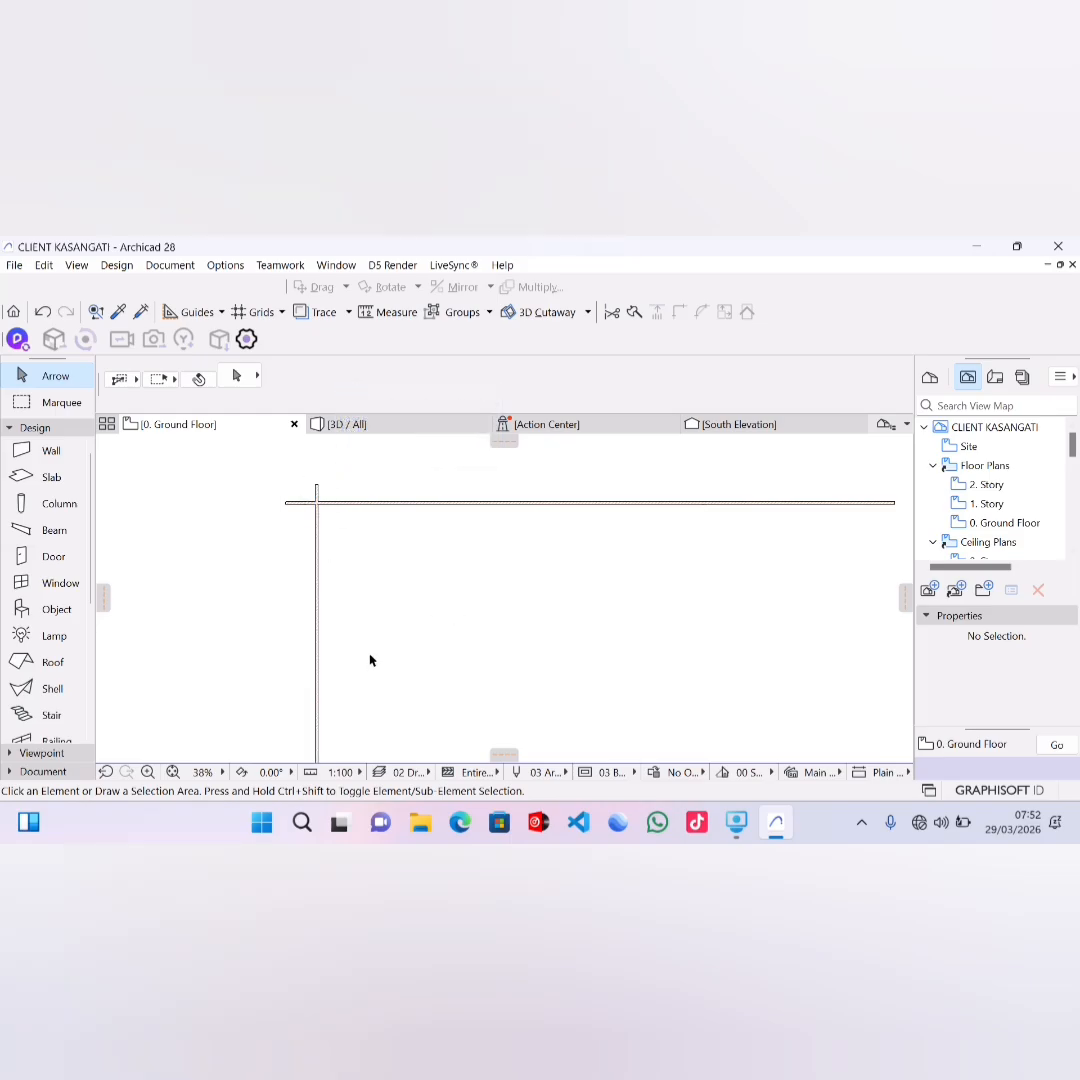
pyautogui.scroll(1, 330, 490)
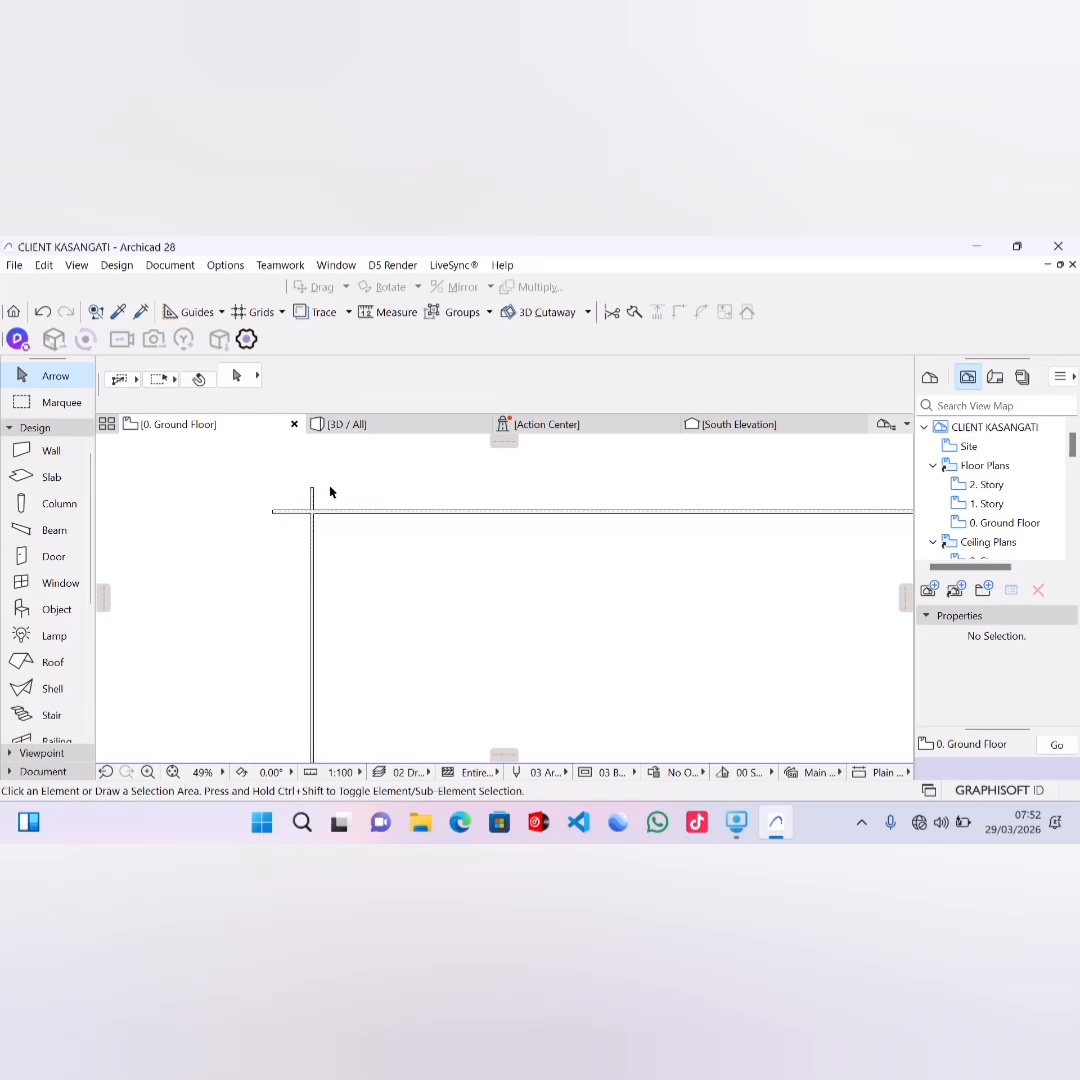
pyautogui.scroll(5, 325, 500)
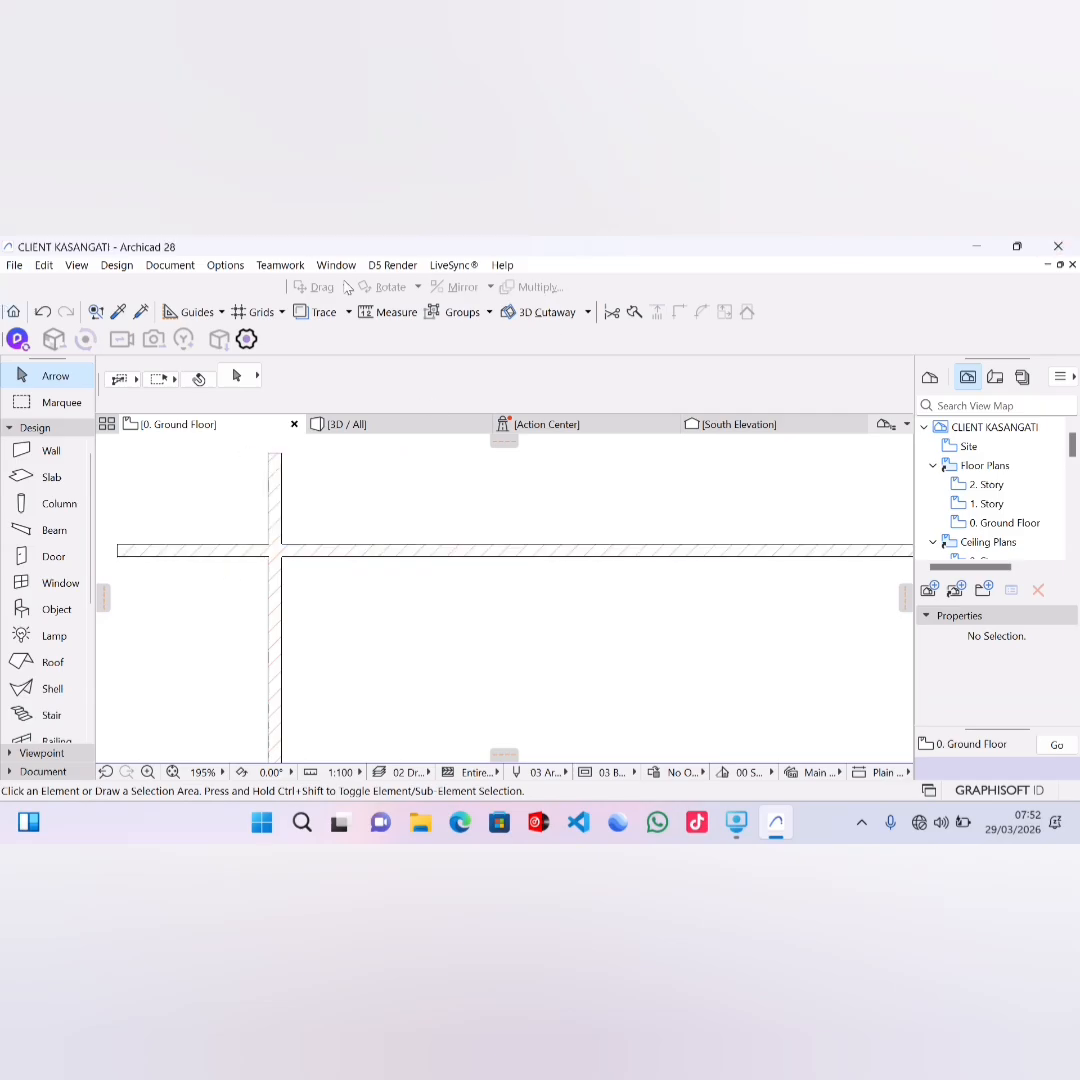
pyautogui.click(160, 552)
pyautogui.moveTo(160, 552); pyautogui.dragTo(270, 540)
pyautogui.press('Escape')
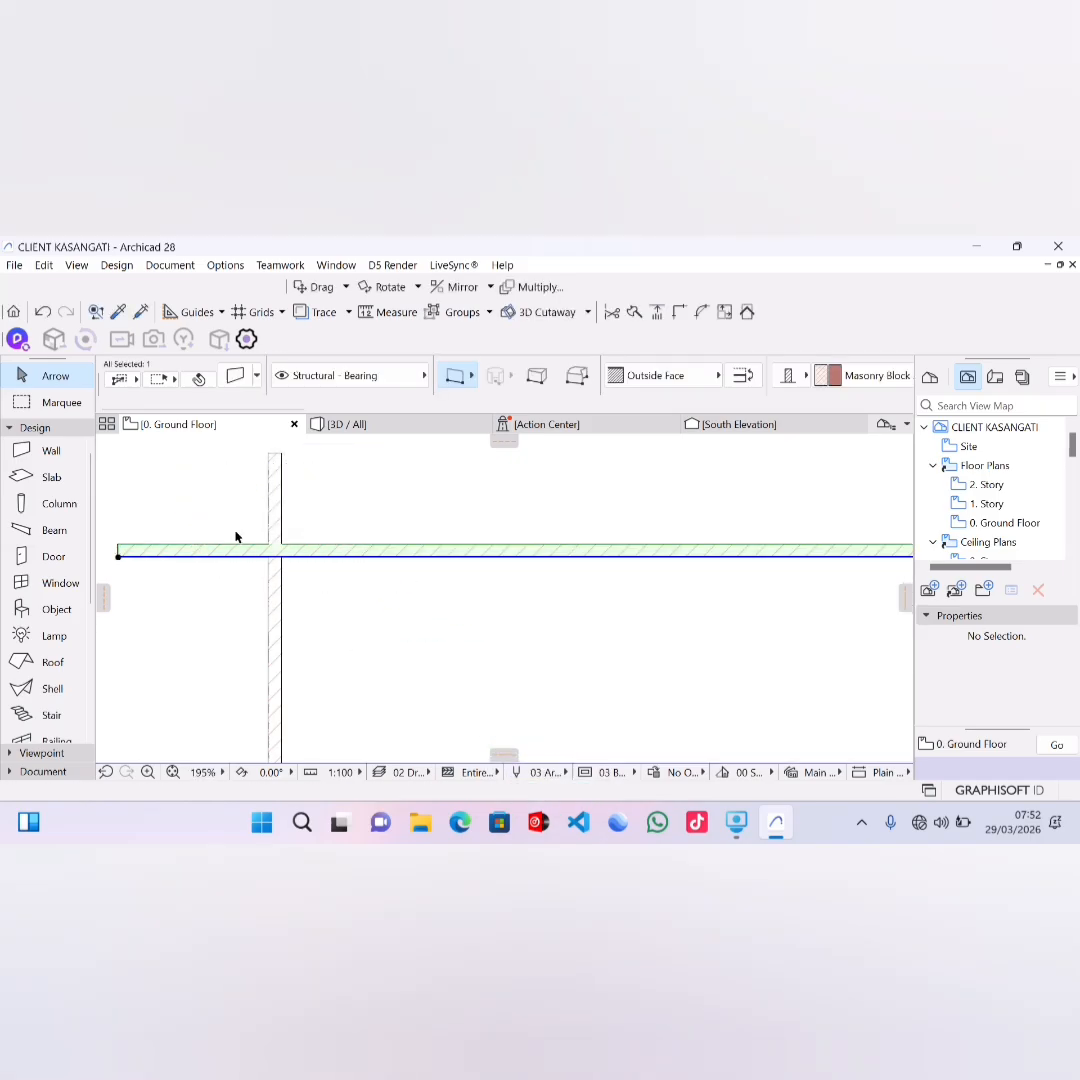
pyautogui.press('Escape')
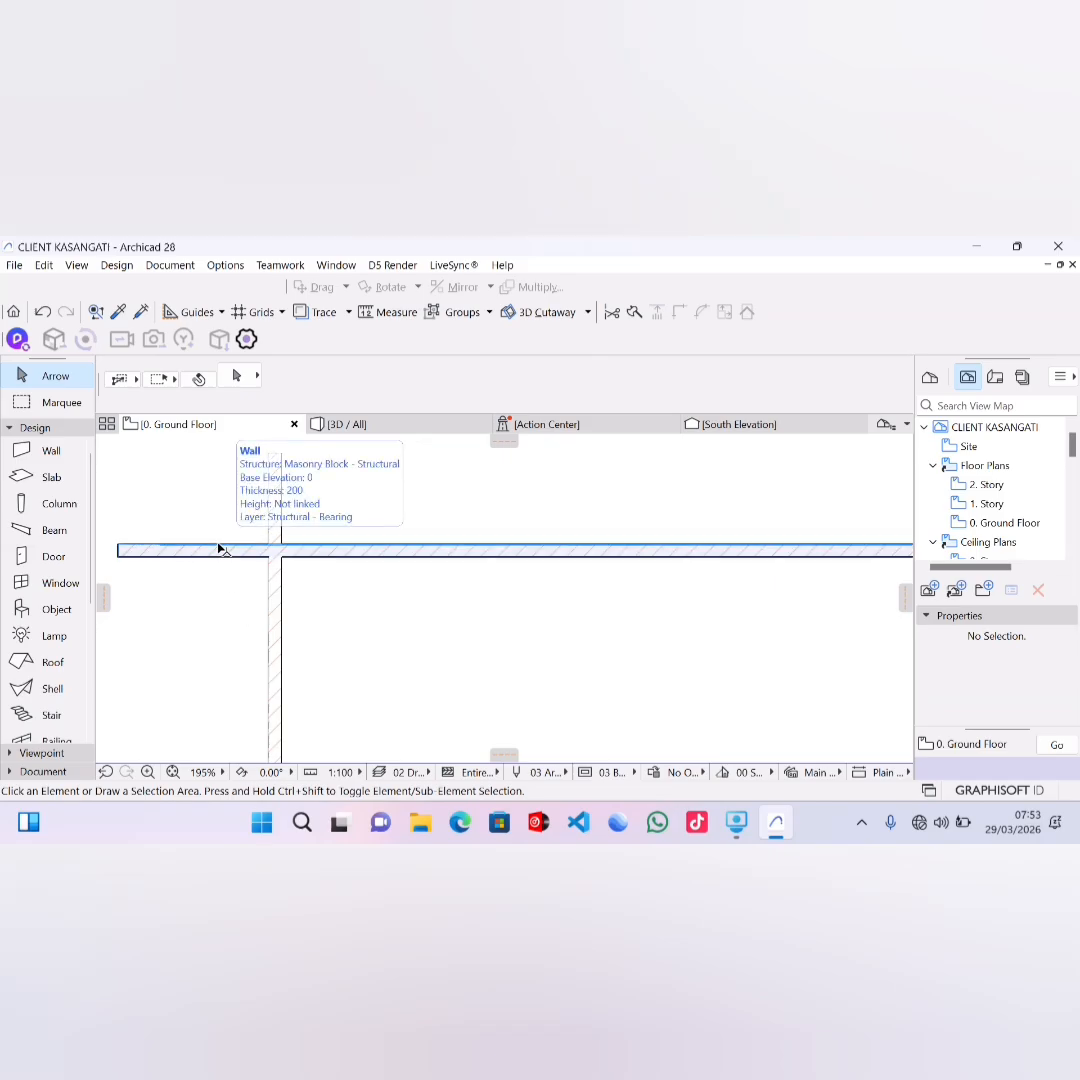
pyautogui.click(221, 550)
pyautogui.press('Escape')
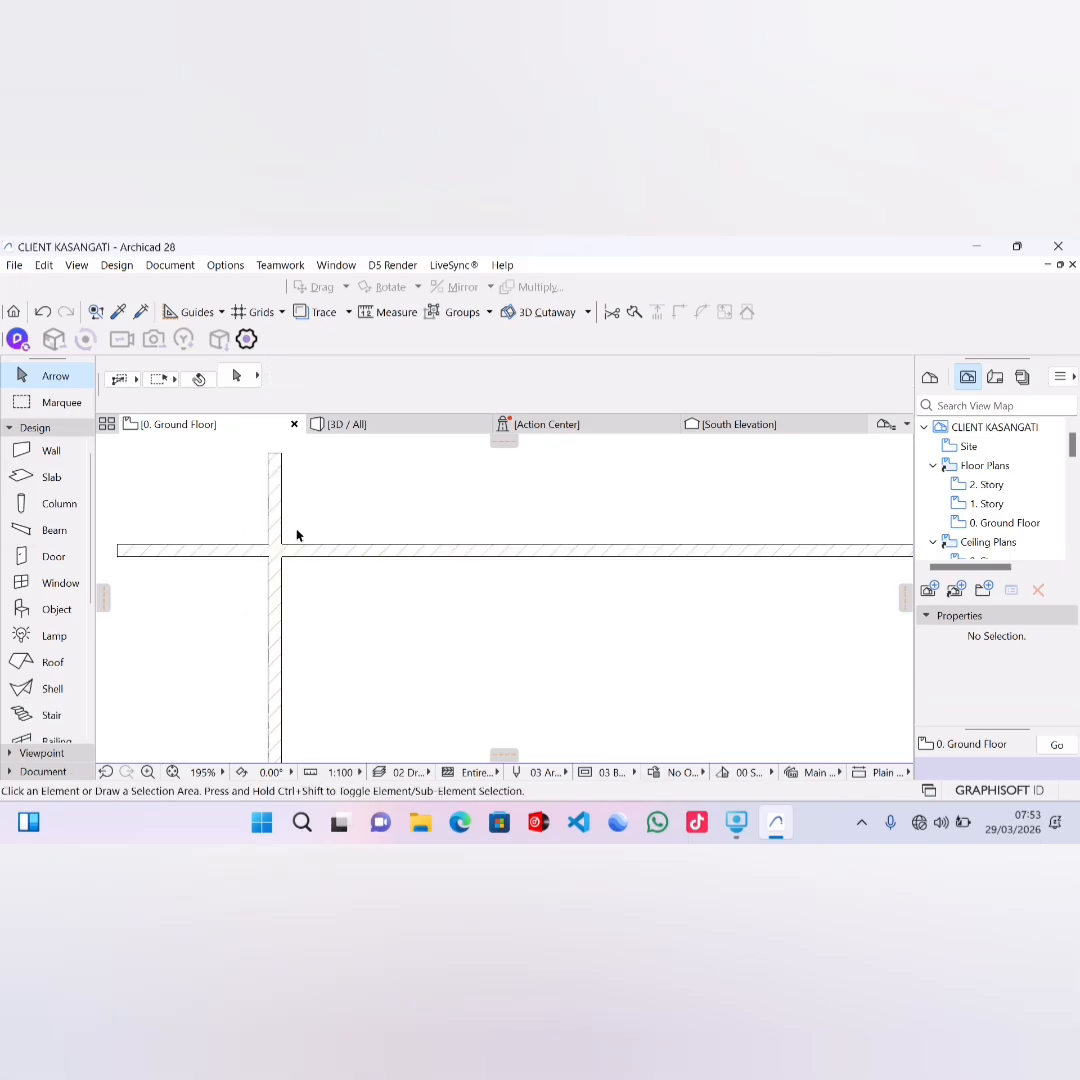
# Step: Try moving the horizontal wall straight down by 4200 with the Drag command, and undo the move
pyautogui.click(242, 550)
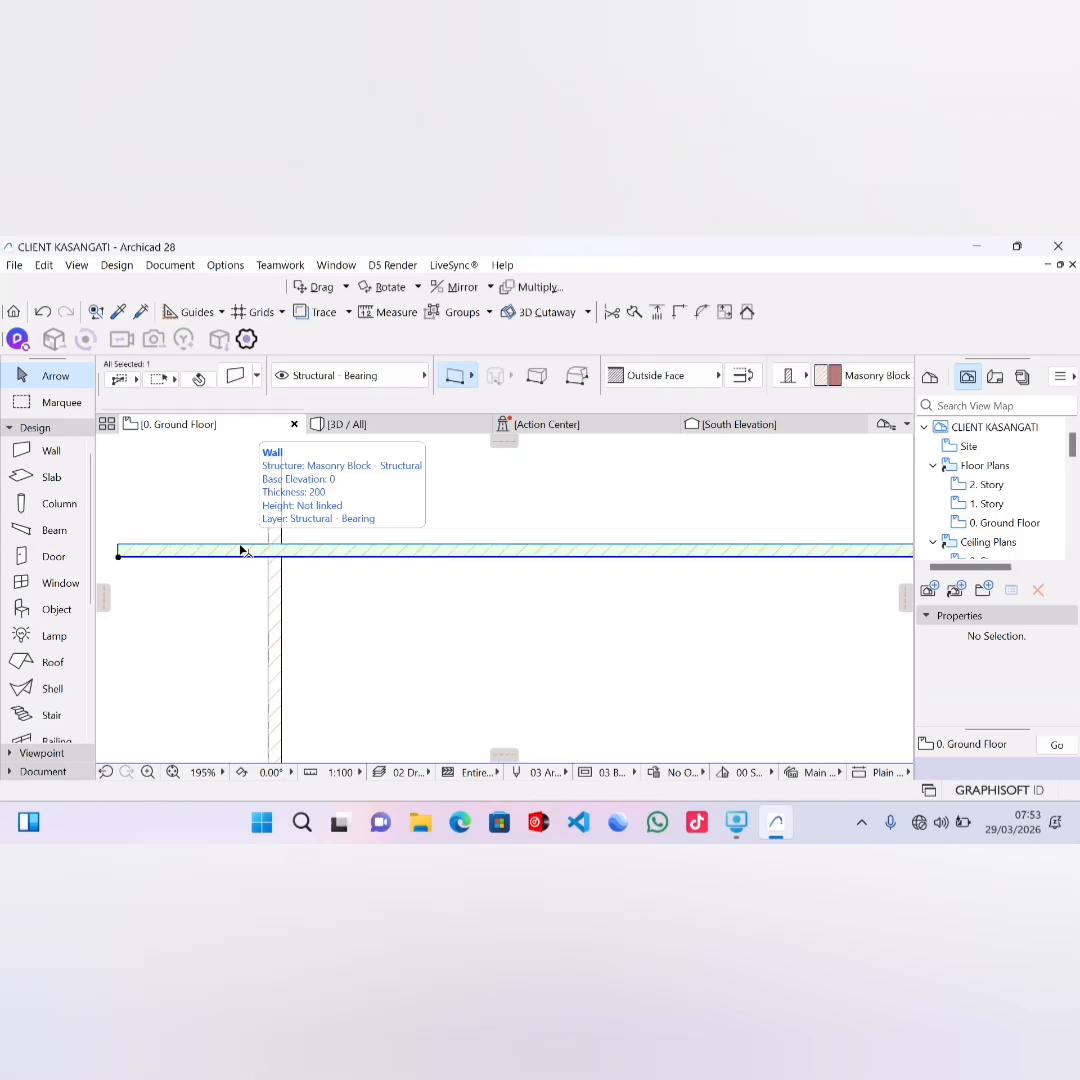
pyautogui.click(241, 547)
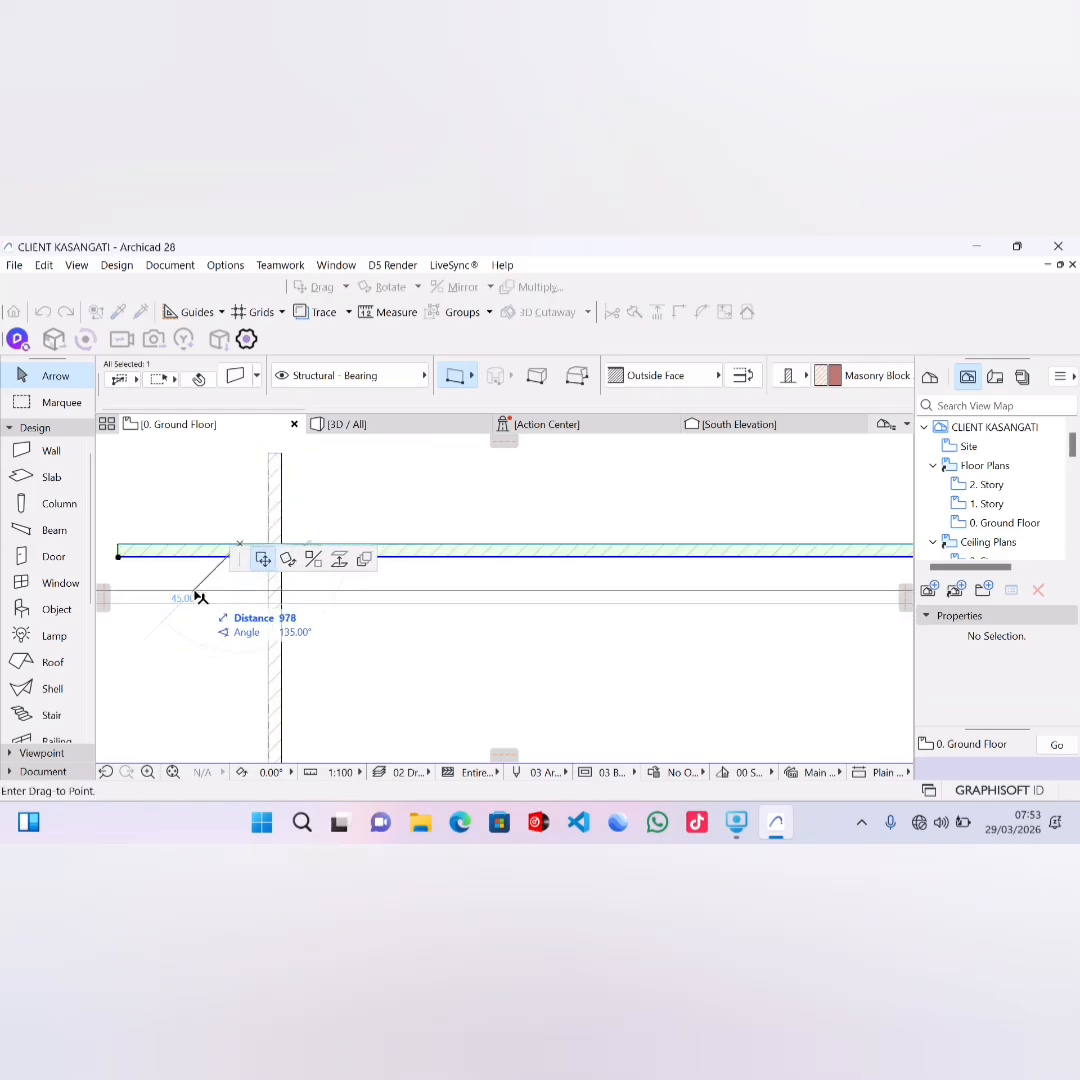
pyautogui.press('Escape')
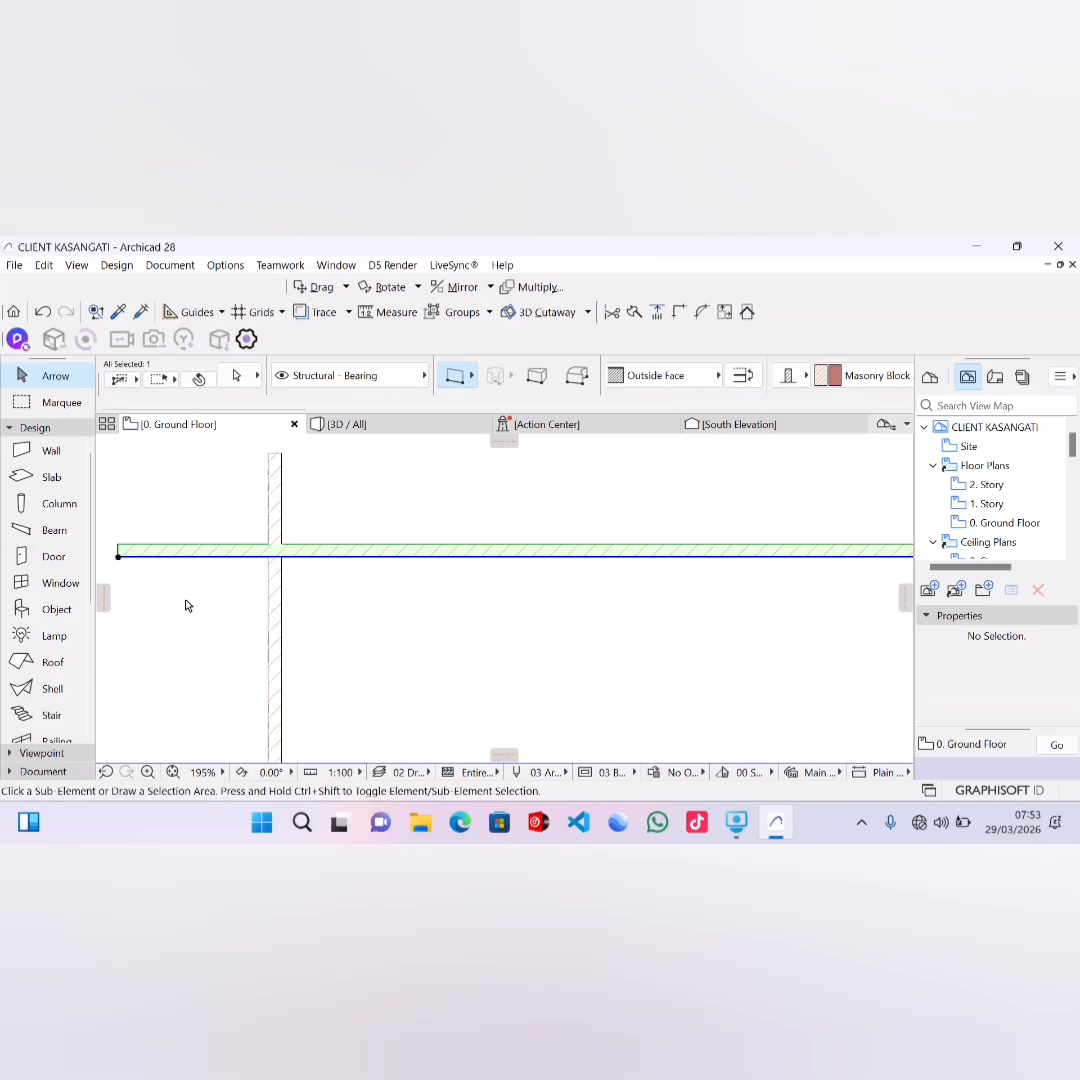
pyautogui.hotkey('ctrl', 'd')
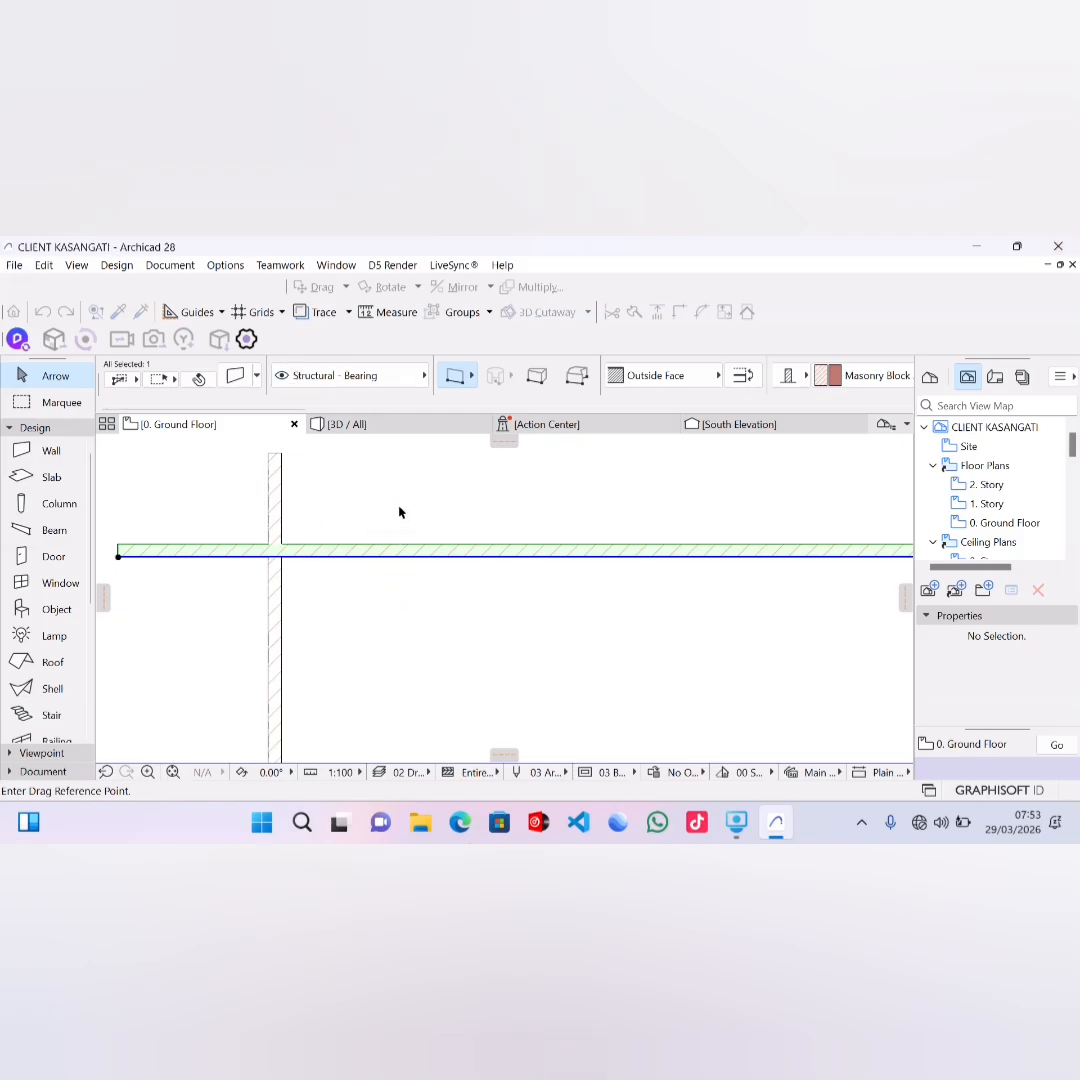
pyautogui.click(423, 484)
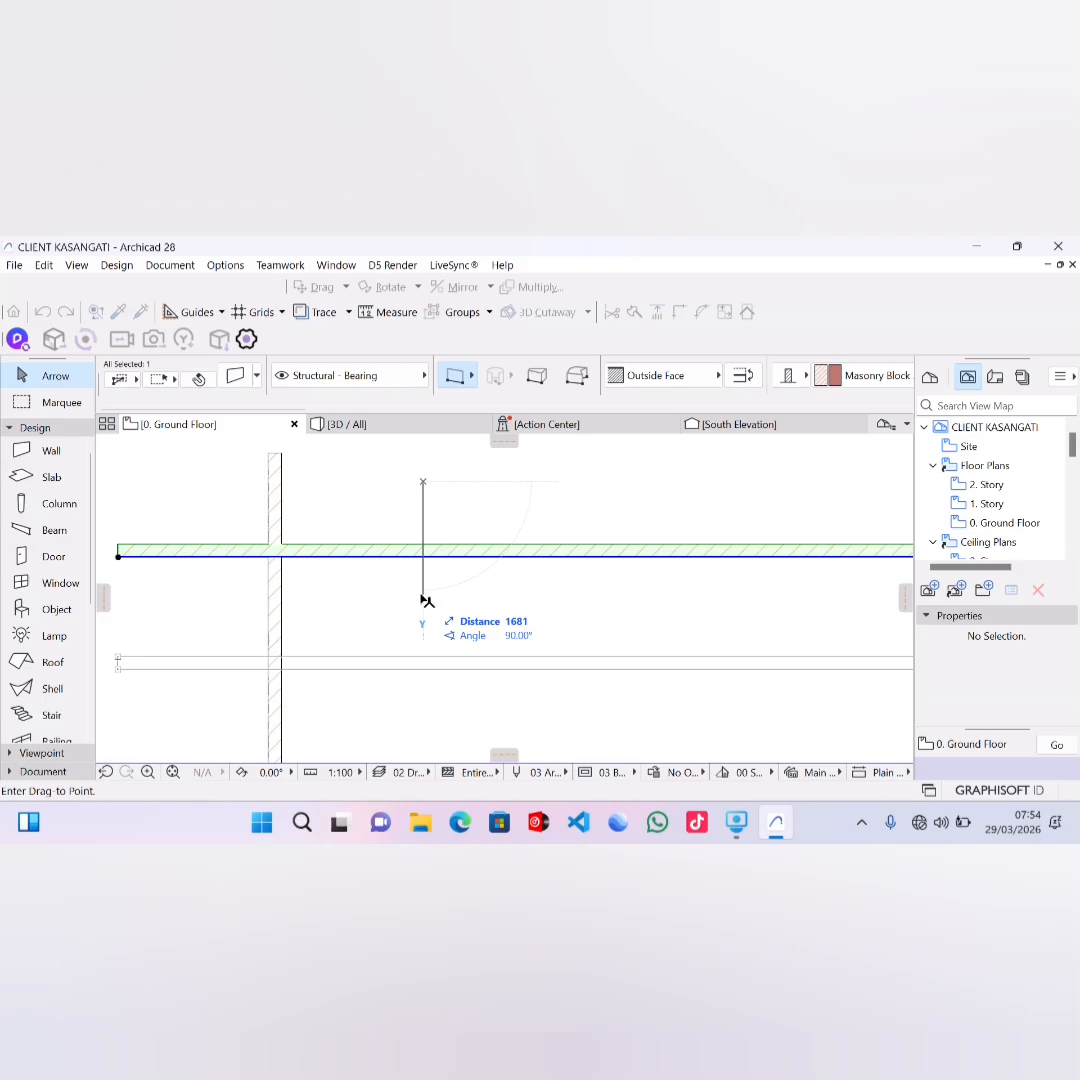
pyautogui.write('4200')
pyautogui.press('Escape')
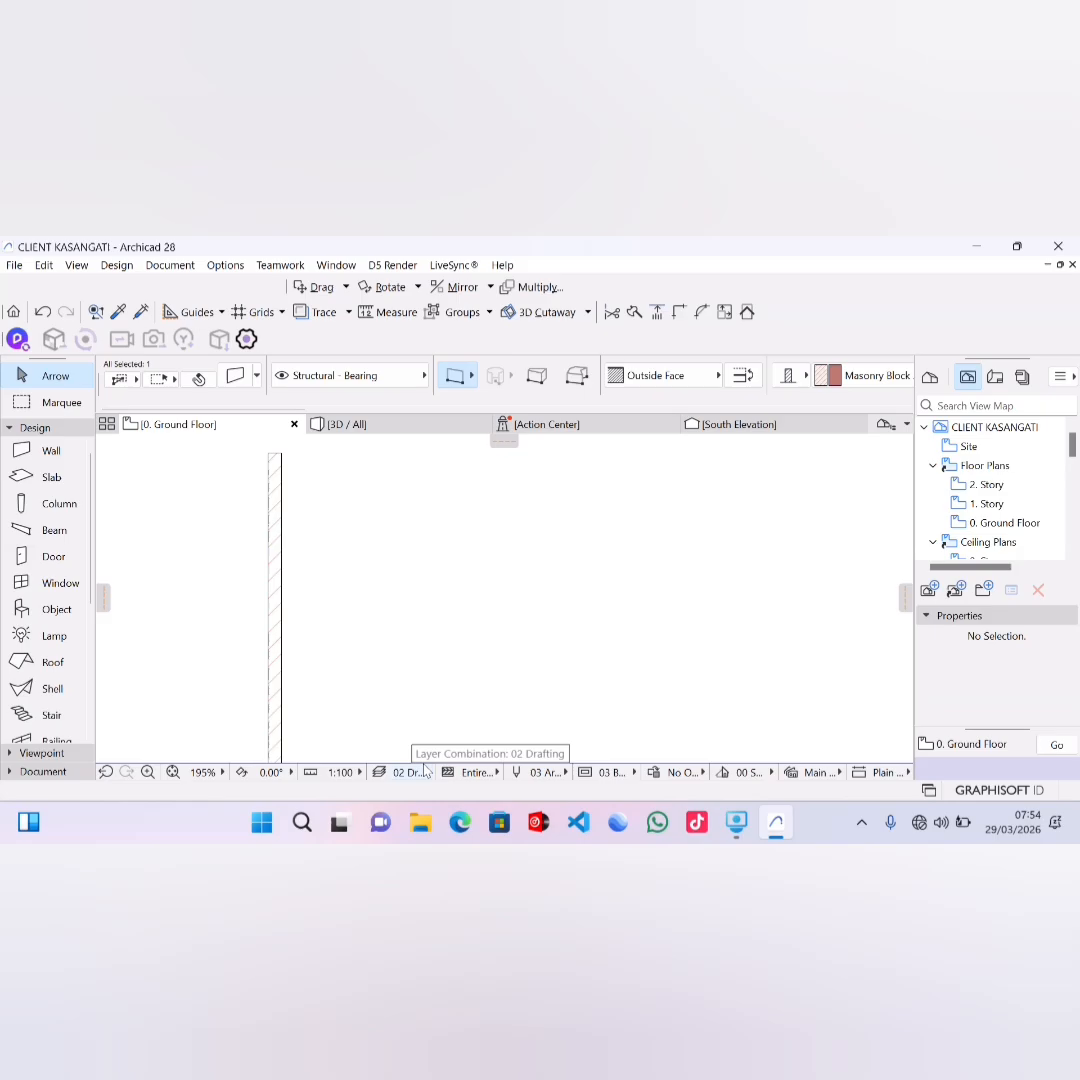
pyautogui.scroll(-4, 362, 586)
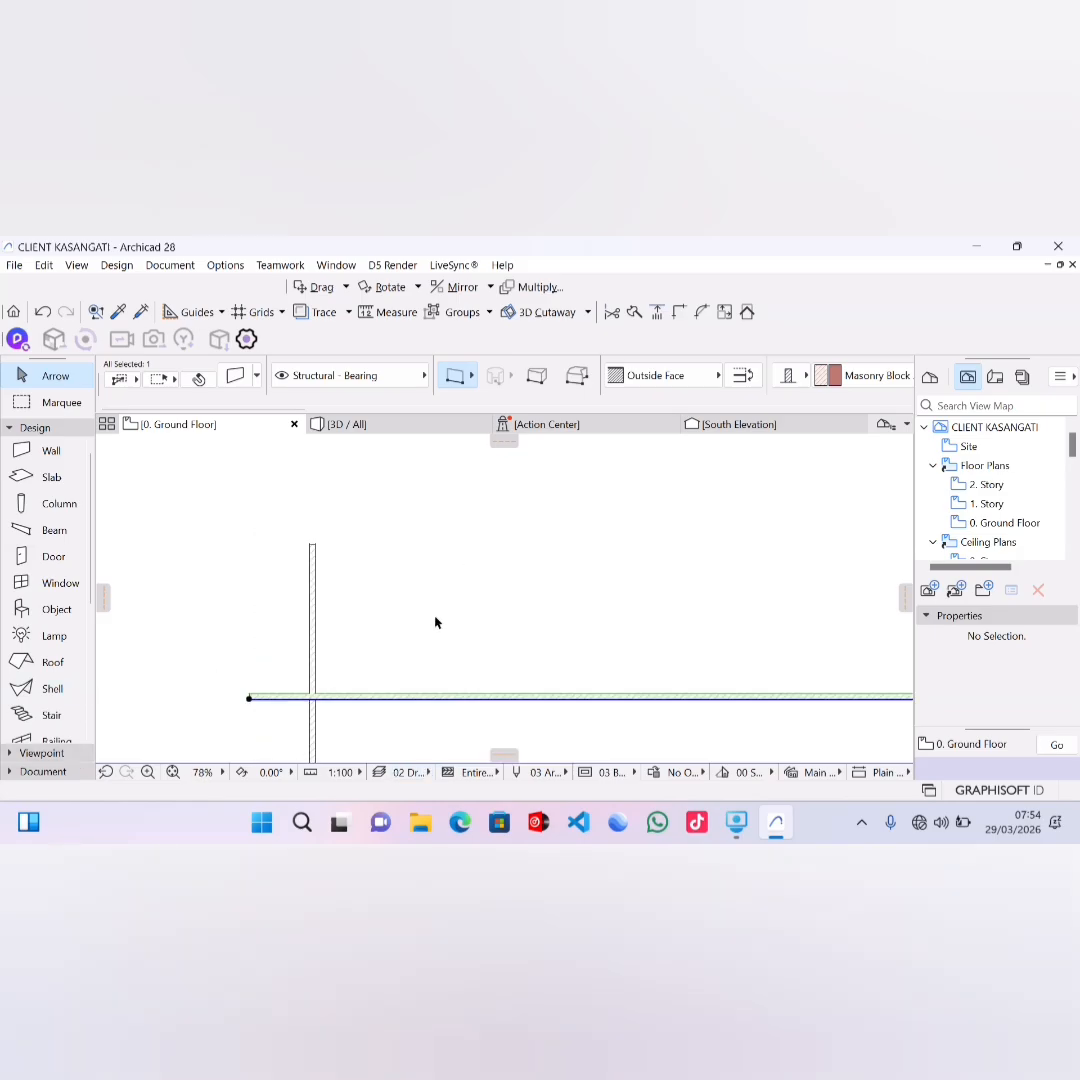
pyautogui.click(44, 313)
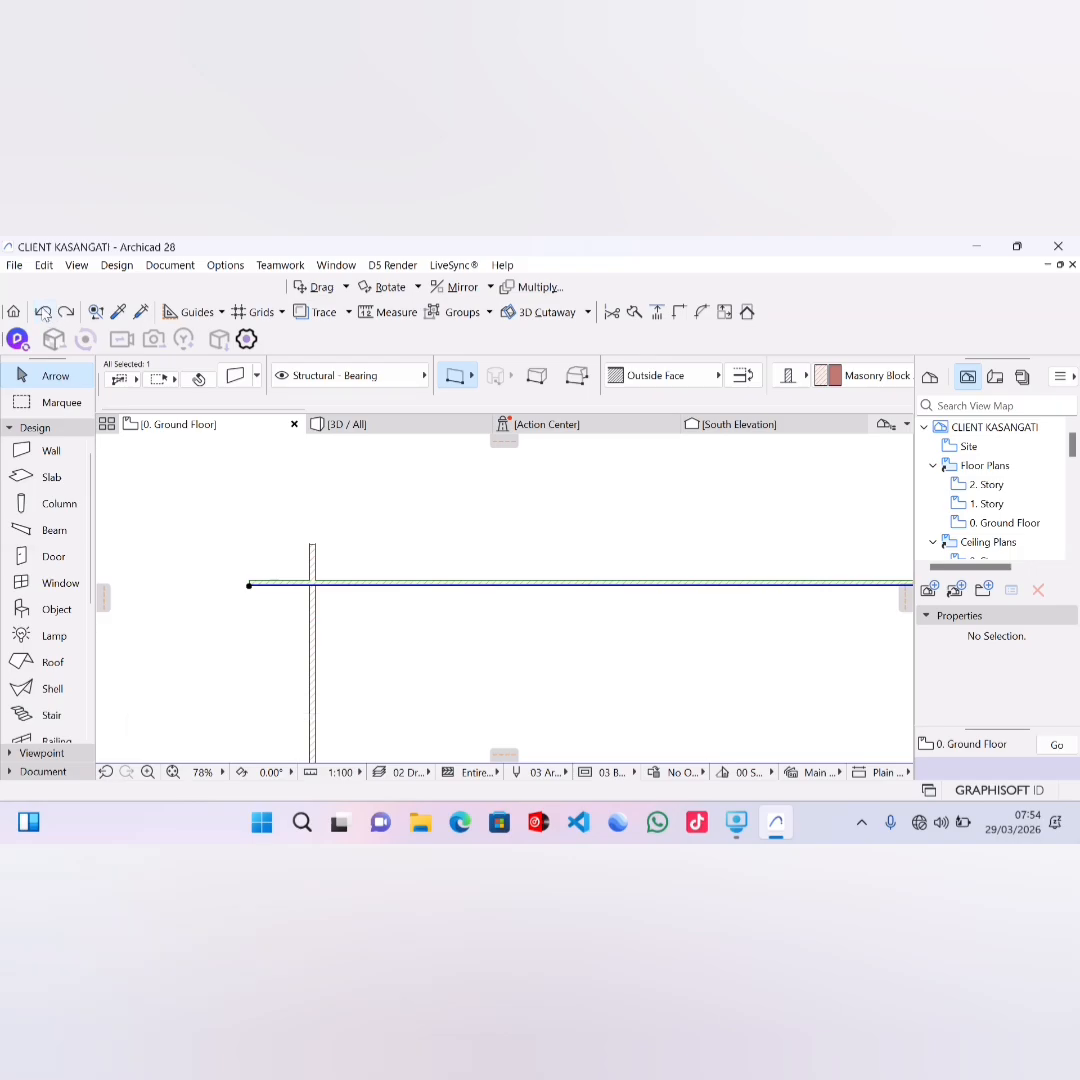
# Step: Drag a copy of the horizontal wall straight down by a distance of 4200
pyautogui.hotkey('ctrl', 'shift', 'd')
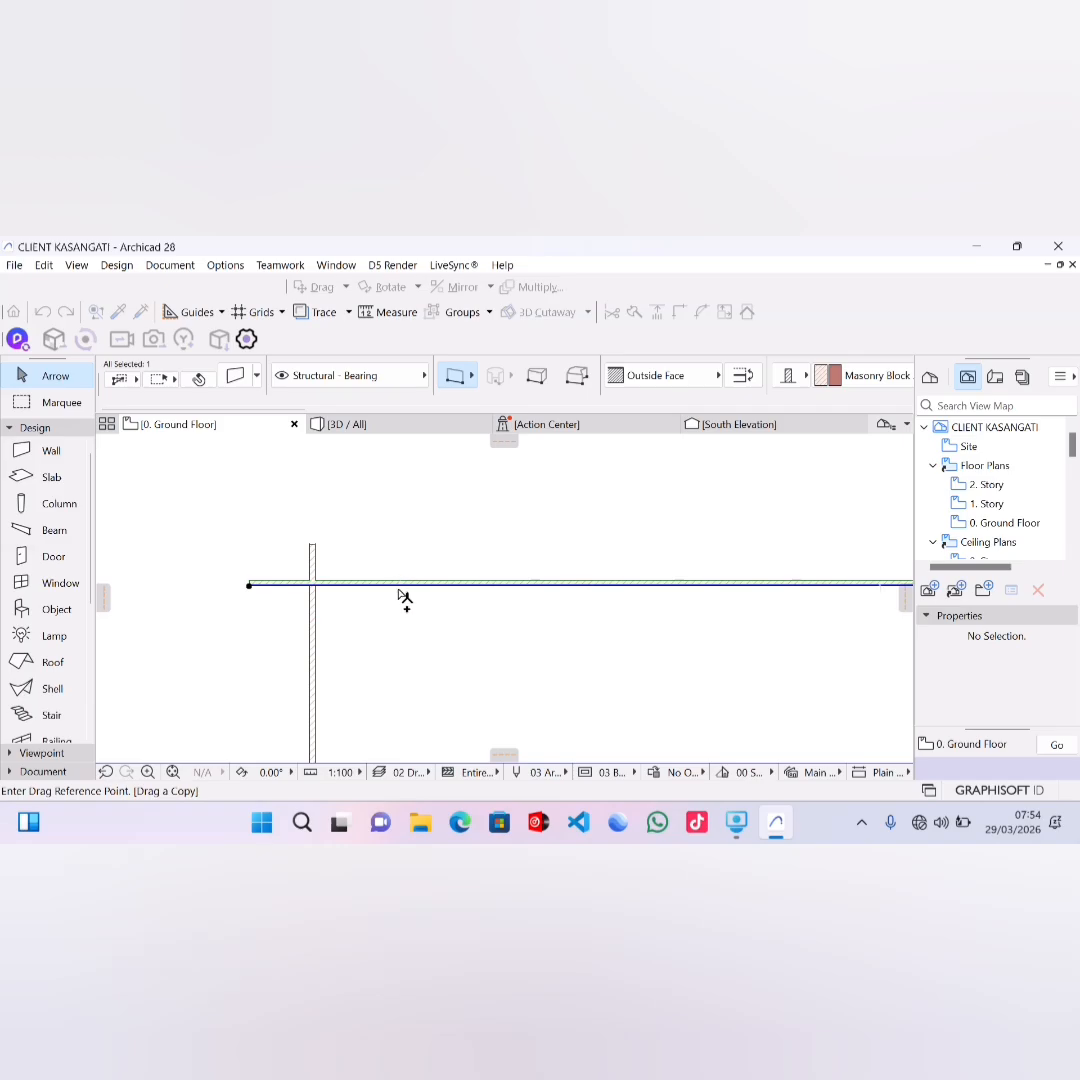
pyautogui.click(391, 537)
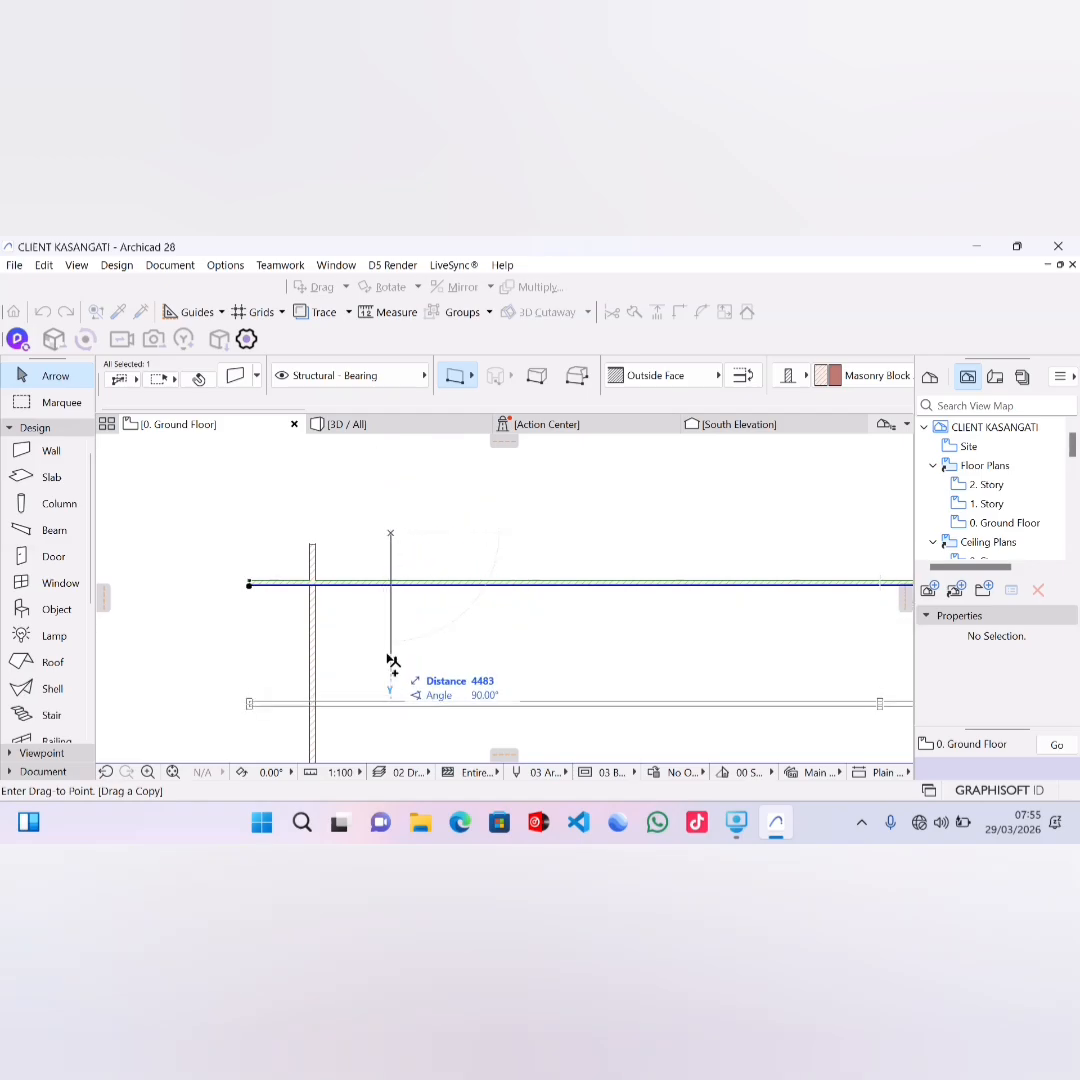
pyautogui.write('4200')
pyautogui.press('Return')
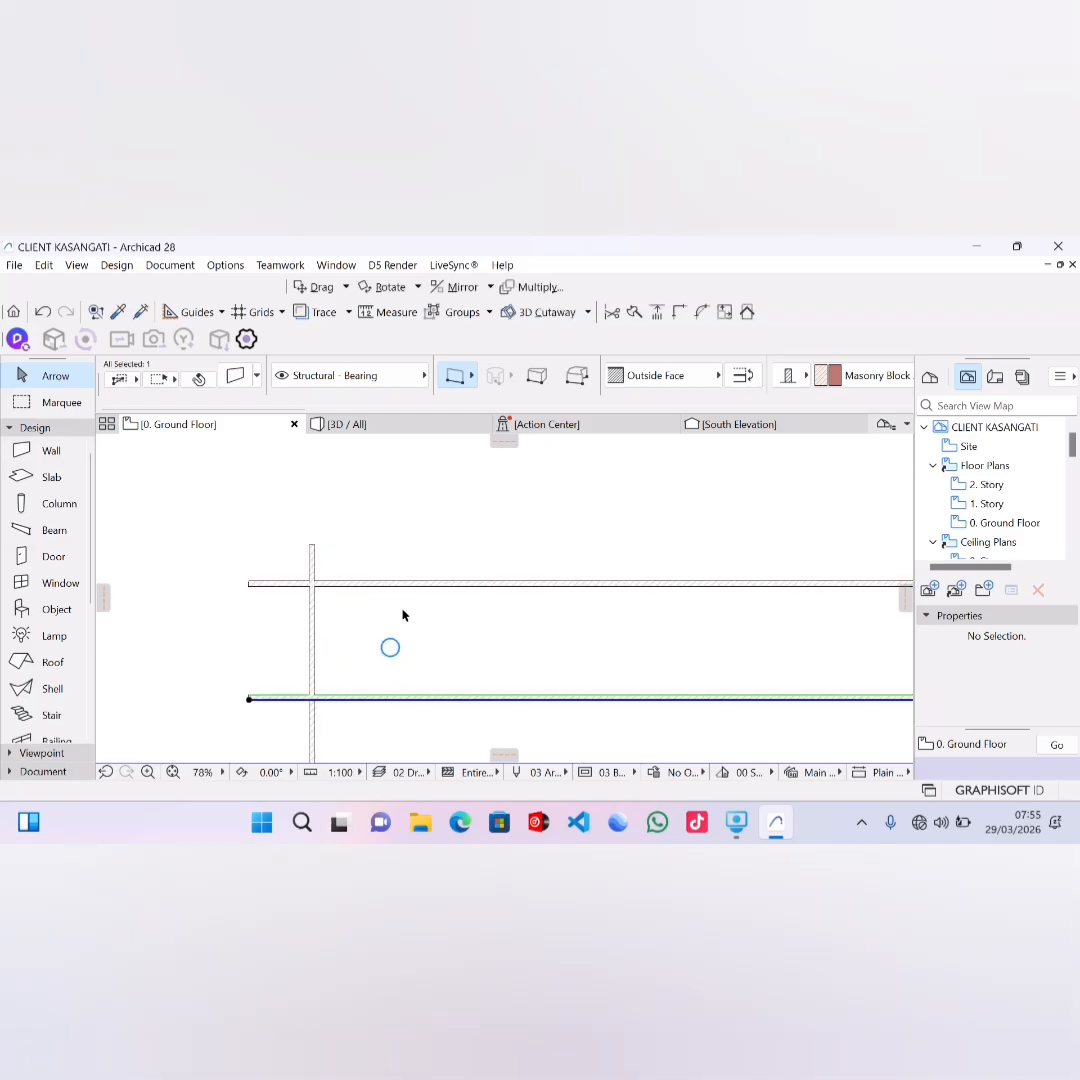
pyautogui.scroll(-5, 403, 613)
pyautogui.scroll(2, 419, 678)
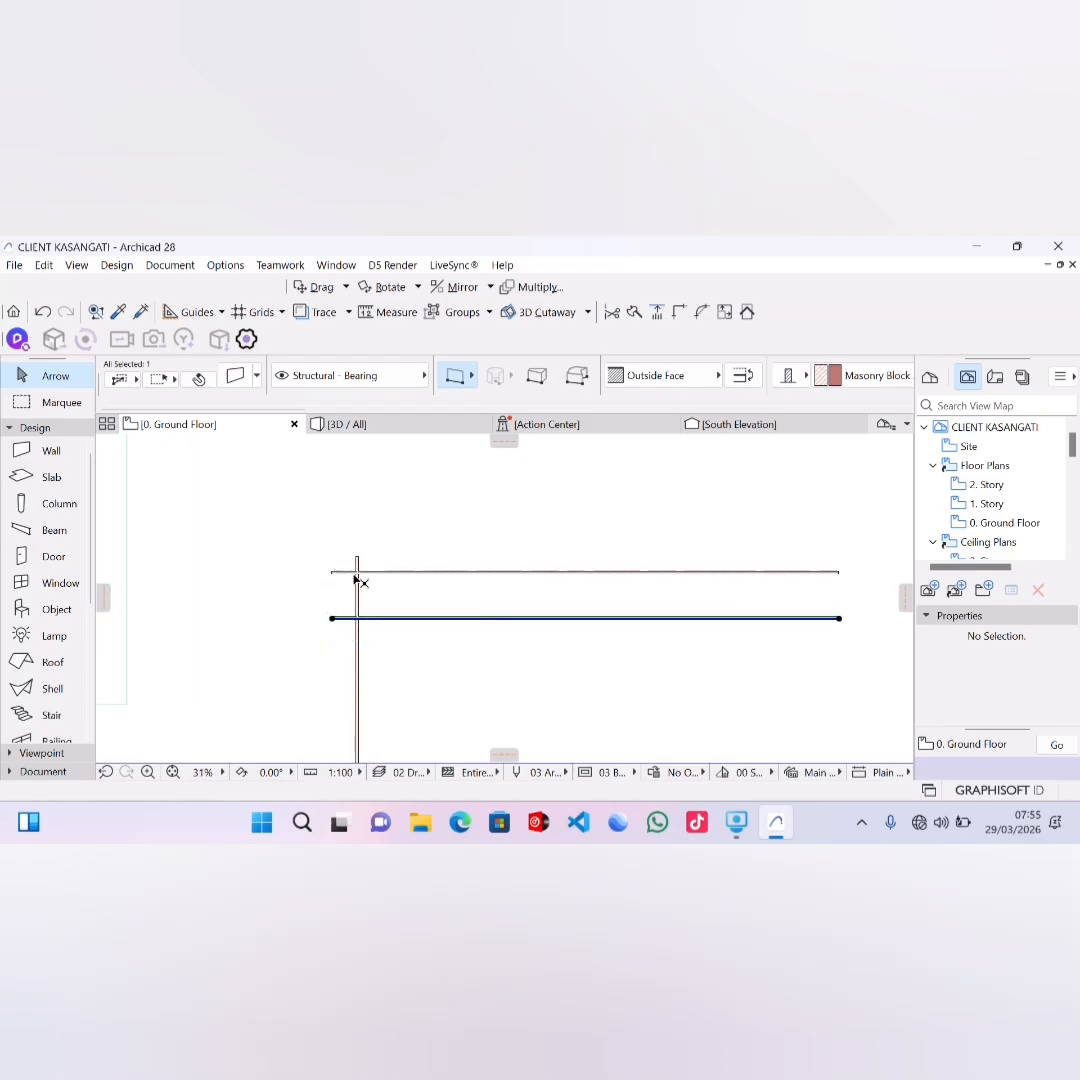
pyautogui.press('Escape')
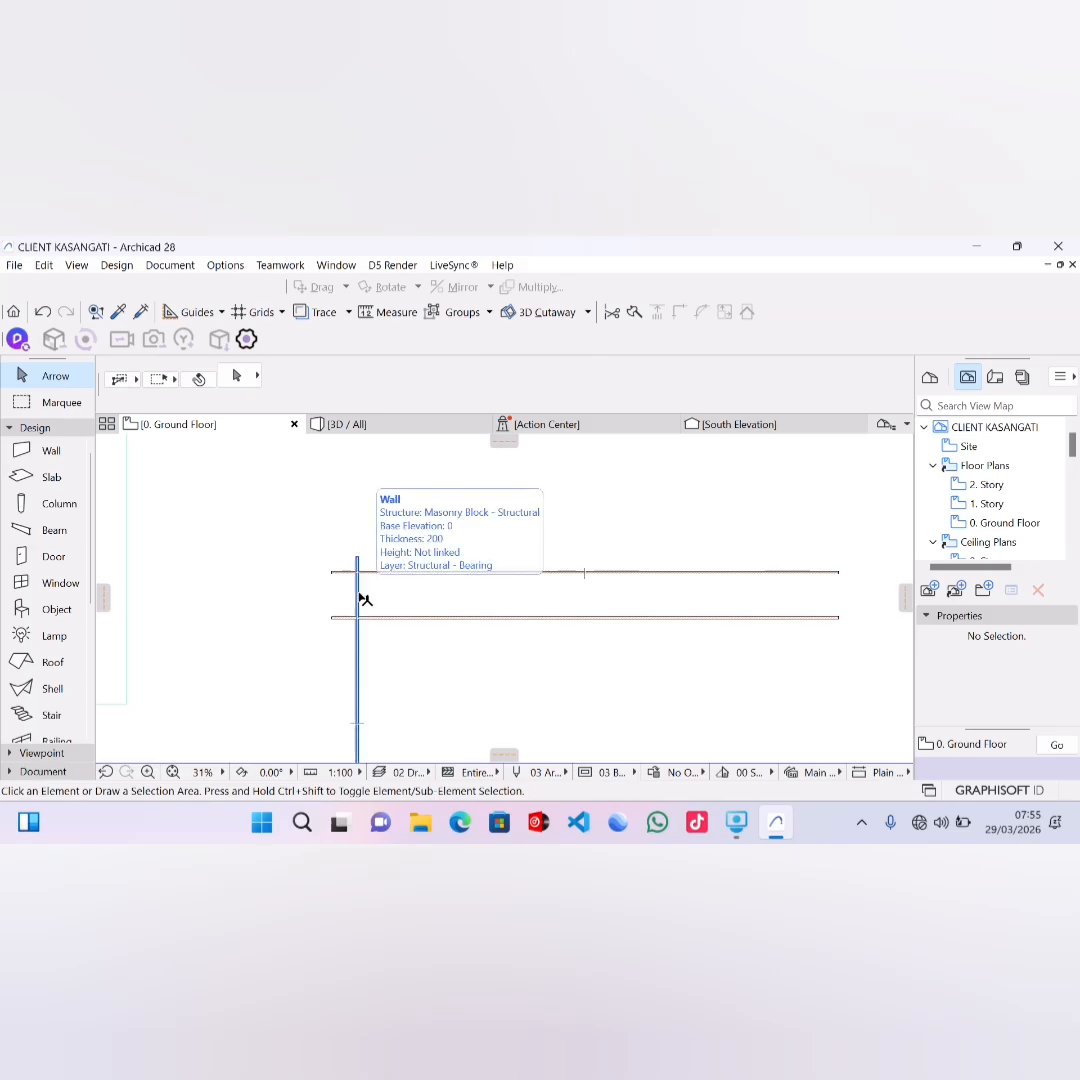
# Step: Drag a copy of the vertical wall horizontally to the right by a distance of 5200 and deselect it
pyautogui.click(360, 598)
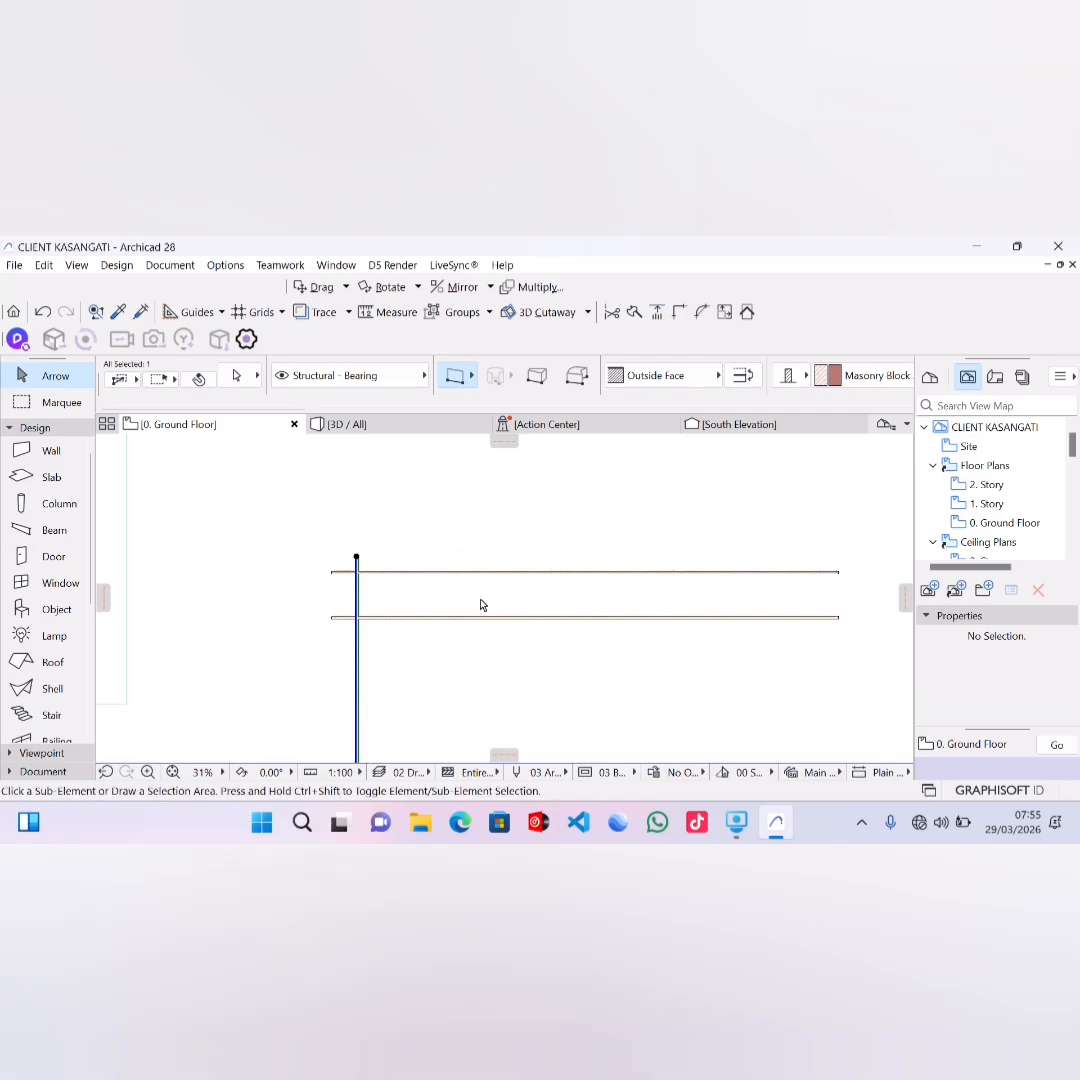
pyautogui.hotkey('ctrl', 'shift', 'd')
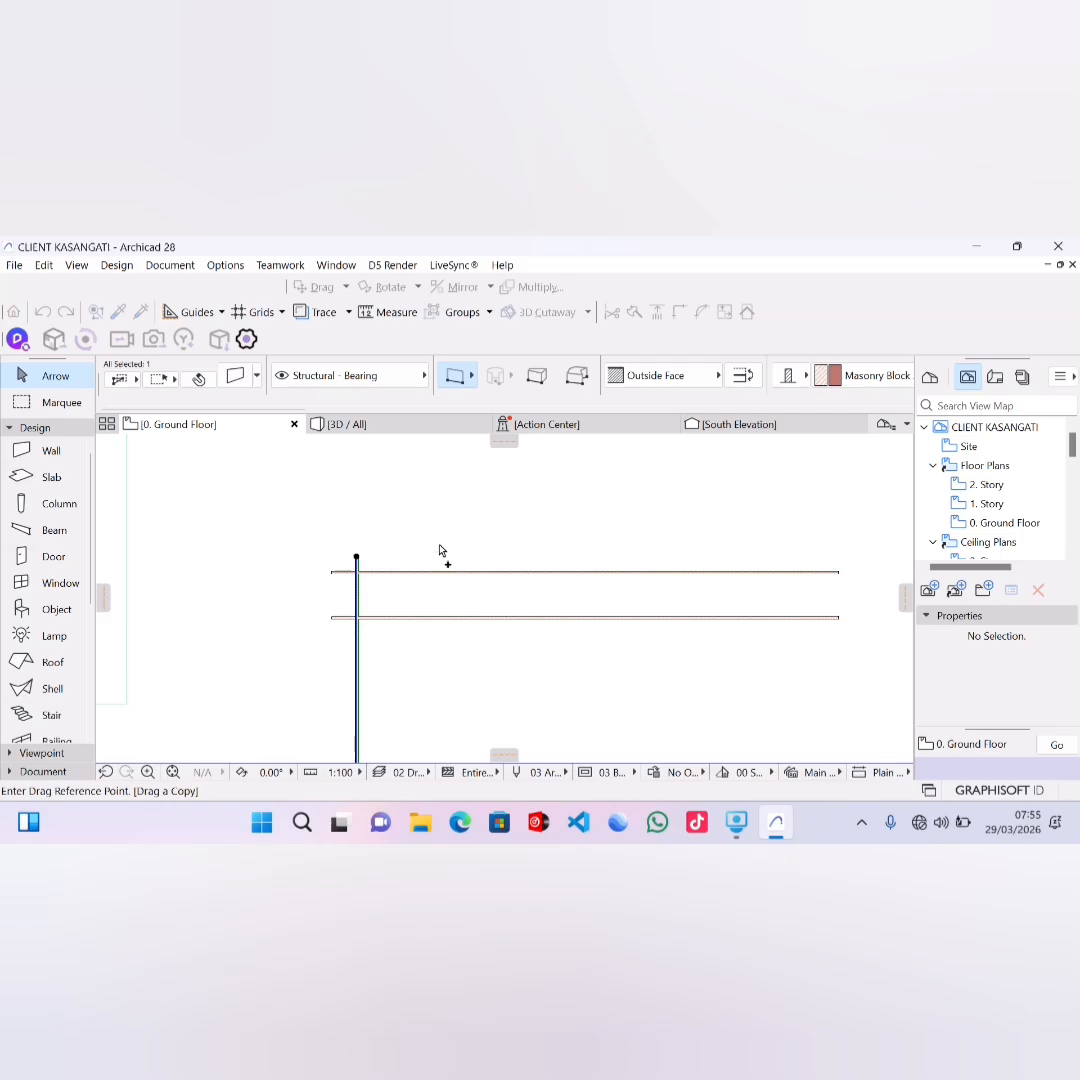
pyautogui.click(288, 581)
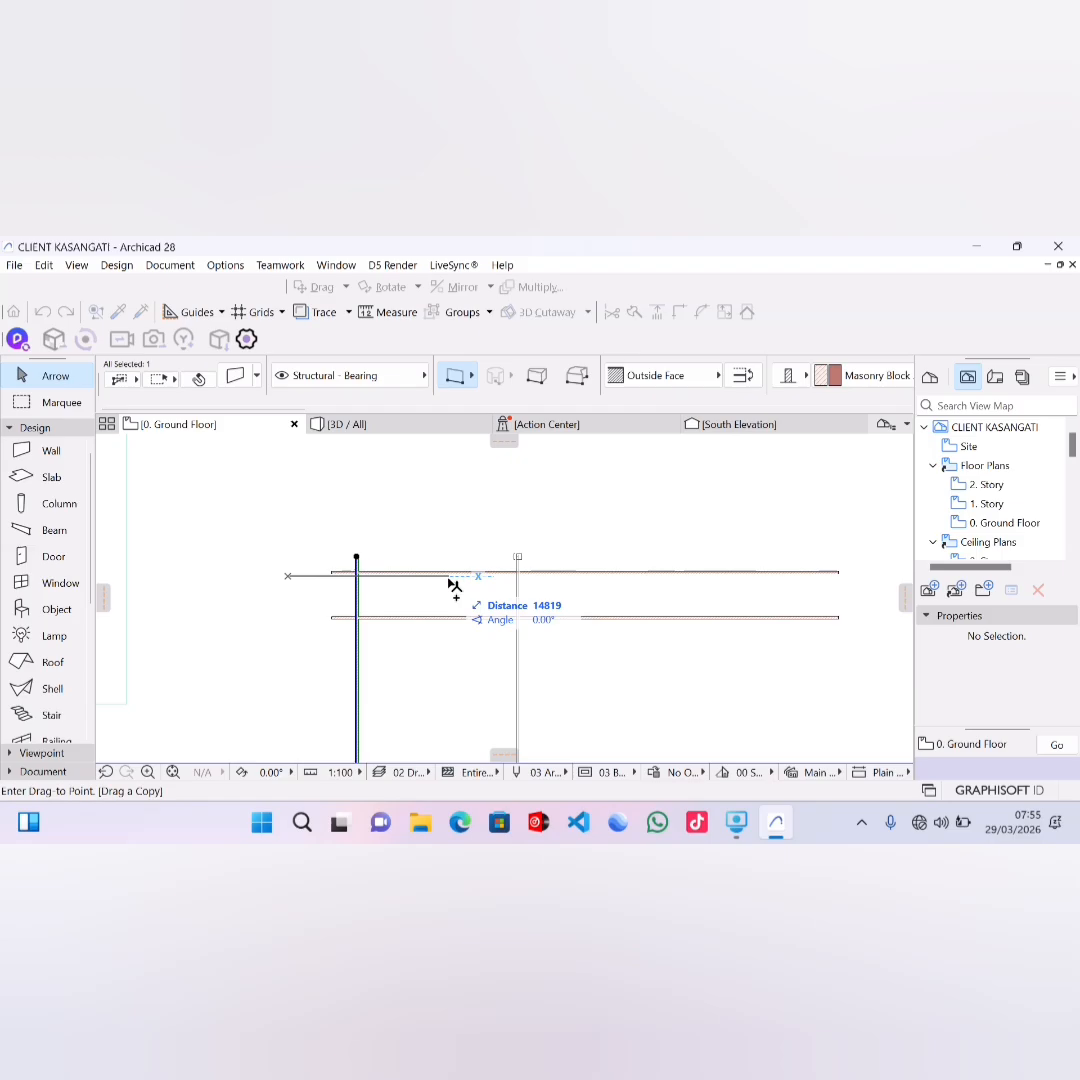
pyautogui.write('5200')
pyautogui.press('Return')
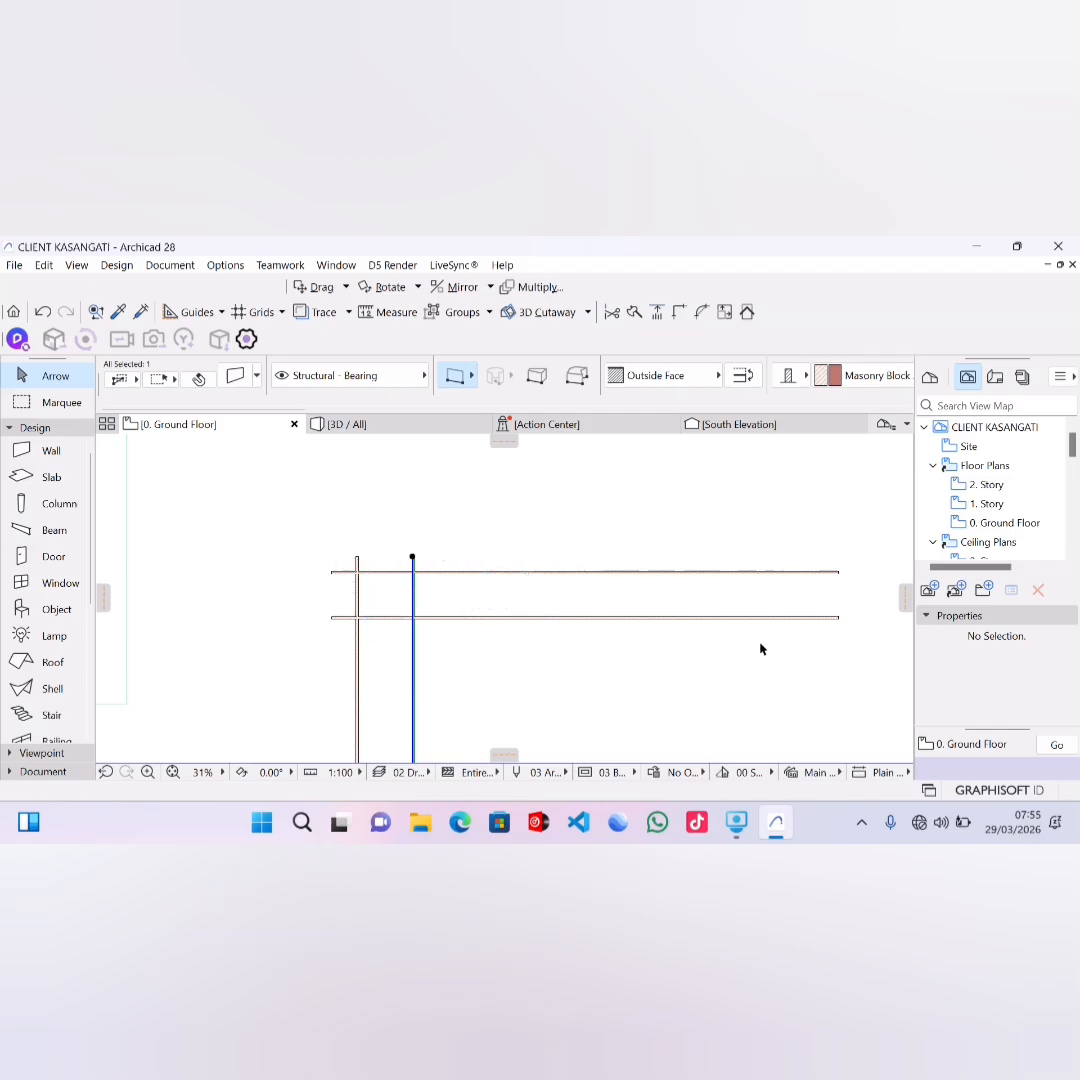
pyautogui.press('Escape')
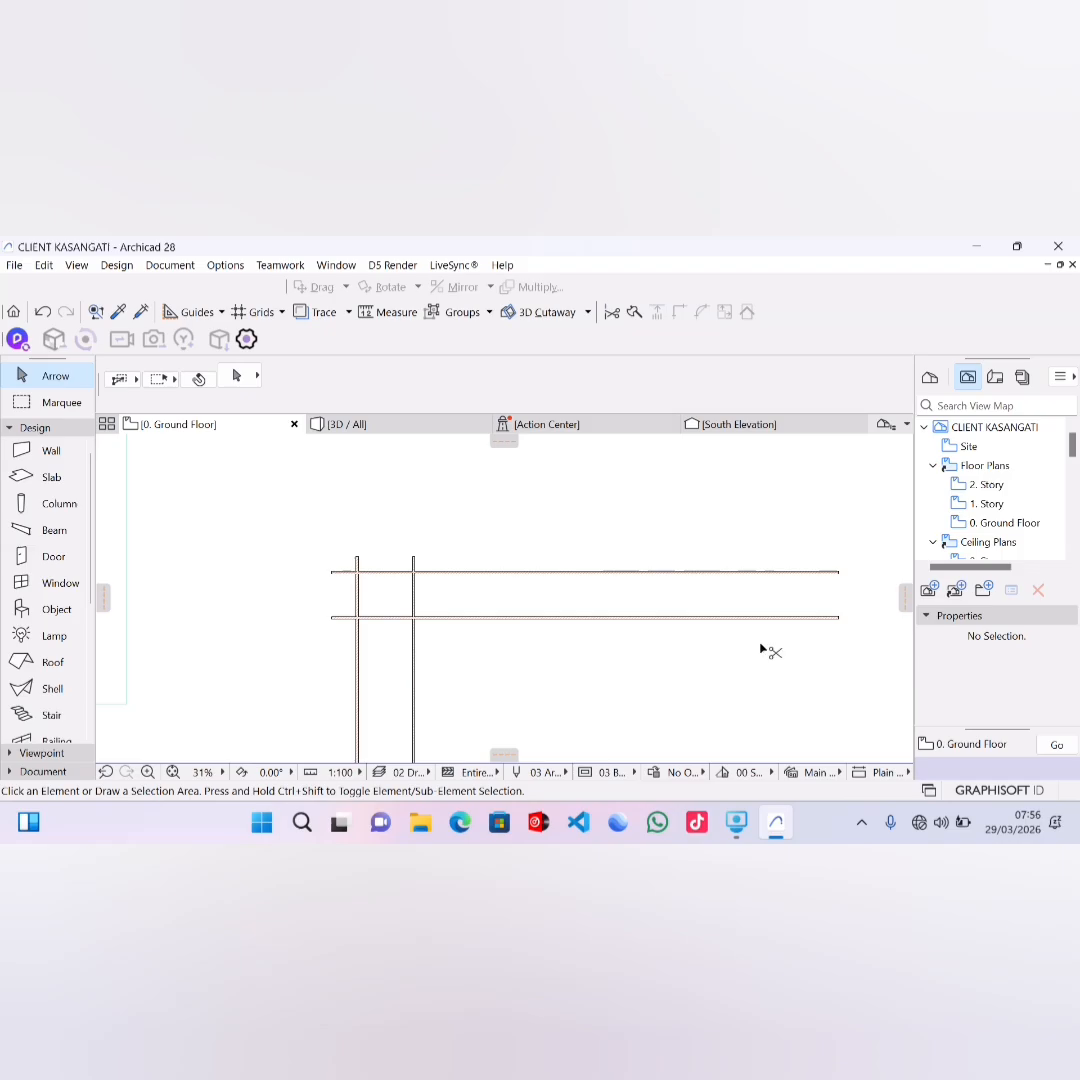
# Step: Trim all wall ends extending beyond the four intersections so the two horizontal and two vertical walls form a closed rectangular room
pyautogui.keyDown('ctrl'); pyautogui.click(657, 572); pyautogui.keyUp('ctrl')
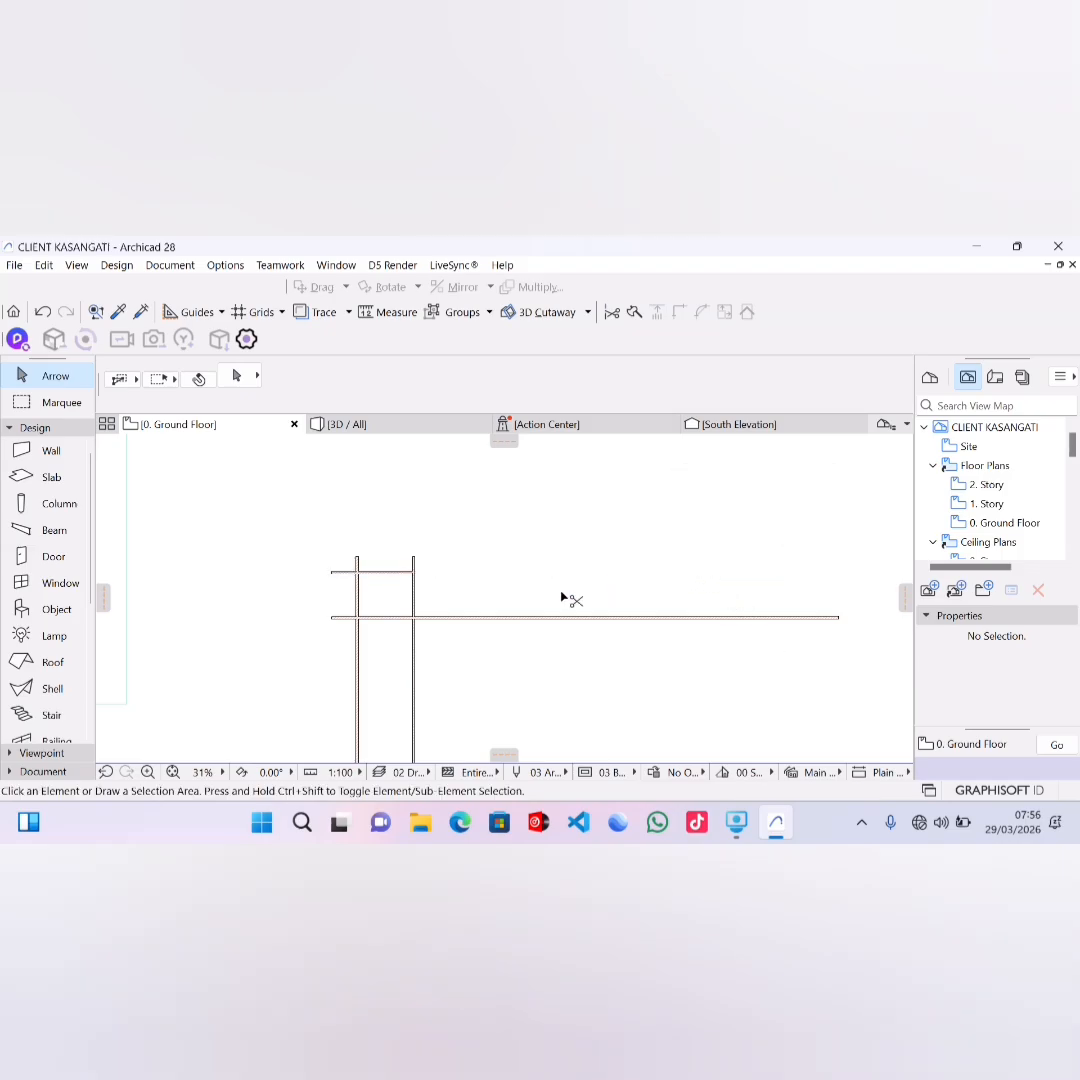
pyautogui.keyDown('ctrl'); pyautogui.click(517, 618); pyautogui.keyUp('ctrl')
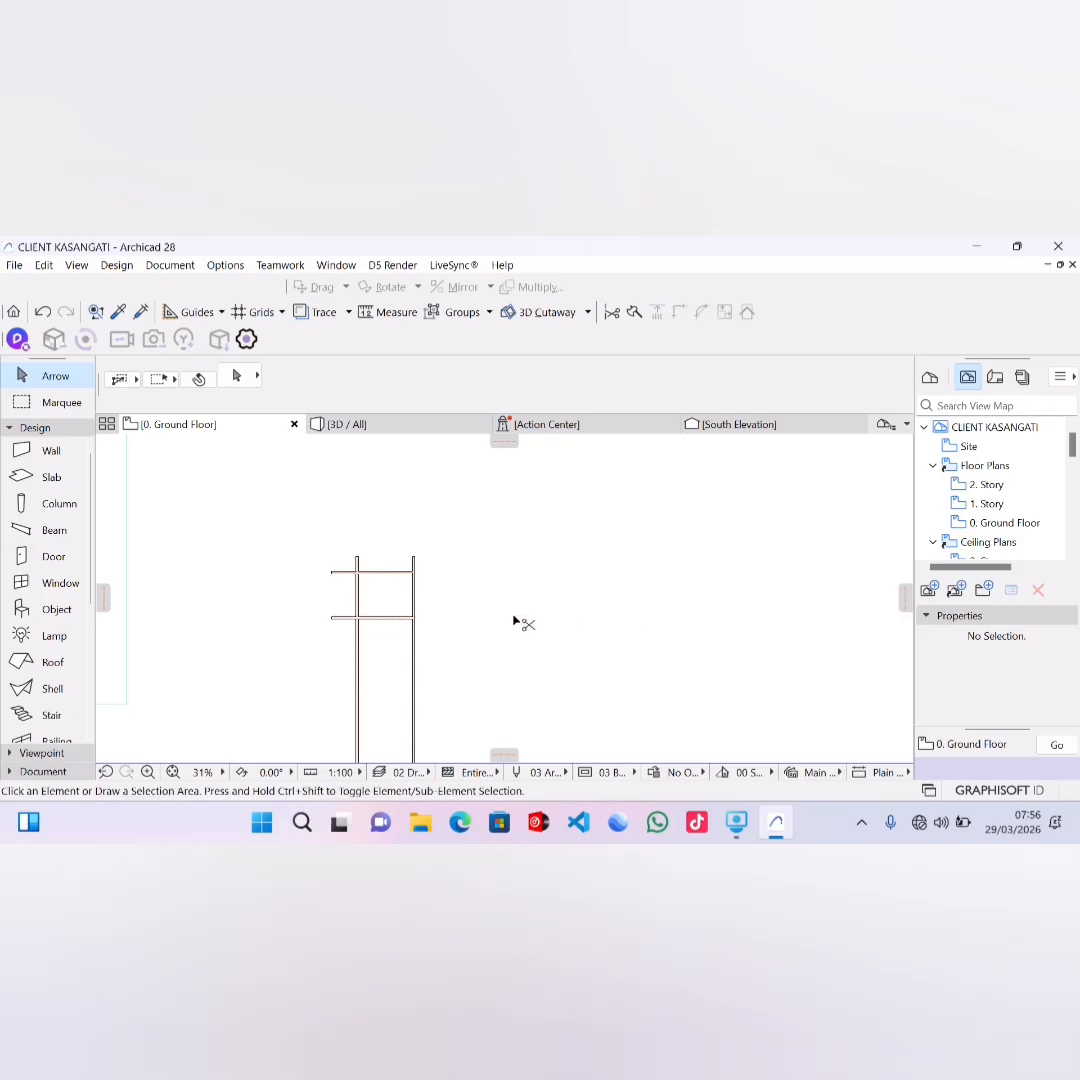
pyautogui.keyDown('ctrl'); pyautogui.click(412, 648); pyautogui.keyUp('ctrl')
pyautogui.keyDown('ctrl'); pyautogui.click(358, 632); pyautogui.keyUp('ctrl')
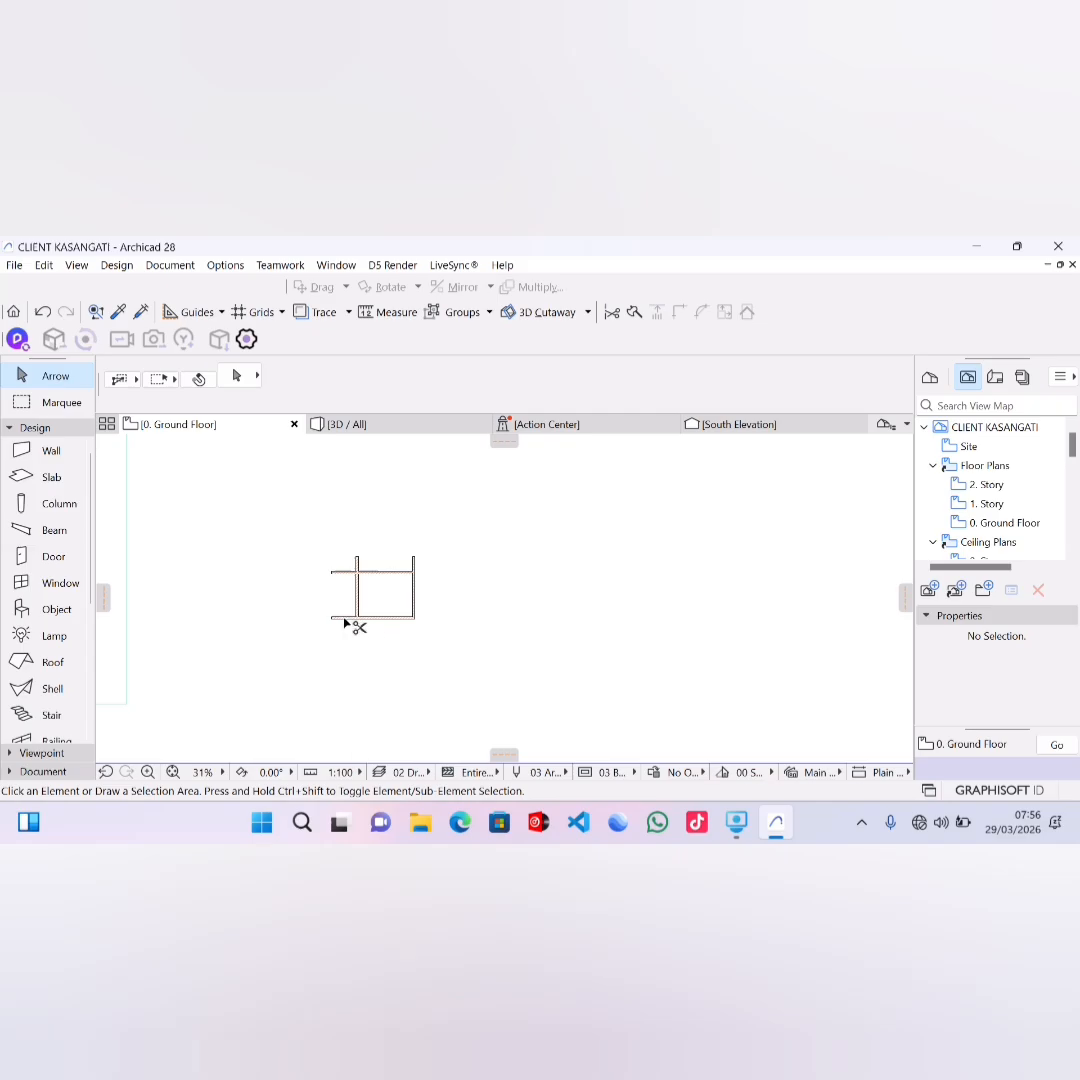
pyautogui.keyDown('ctrl'); pyautogui.click(344, 619); pyautogui.keyUp('ctrl')
pyautogui.keyDown('ctrl'); pyautogui.click(341, 573); pyautogui.keyUp('ctrl')
pyautogui.keyDown('ctrl'); pyautogui.click(359, 561); pyautogui.keyUp('ctrl')
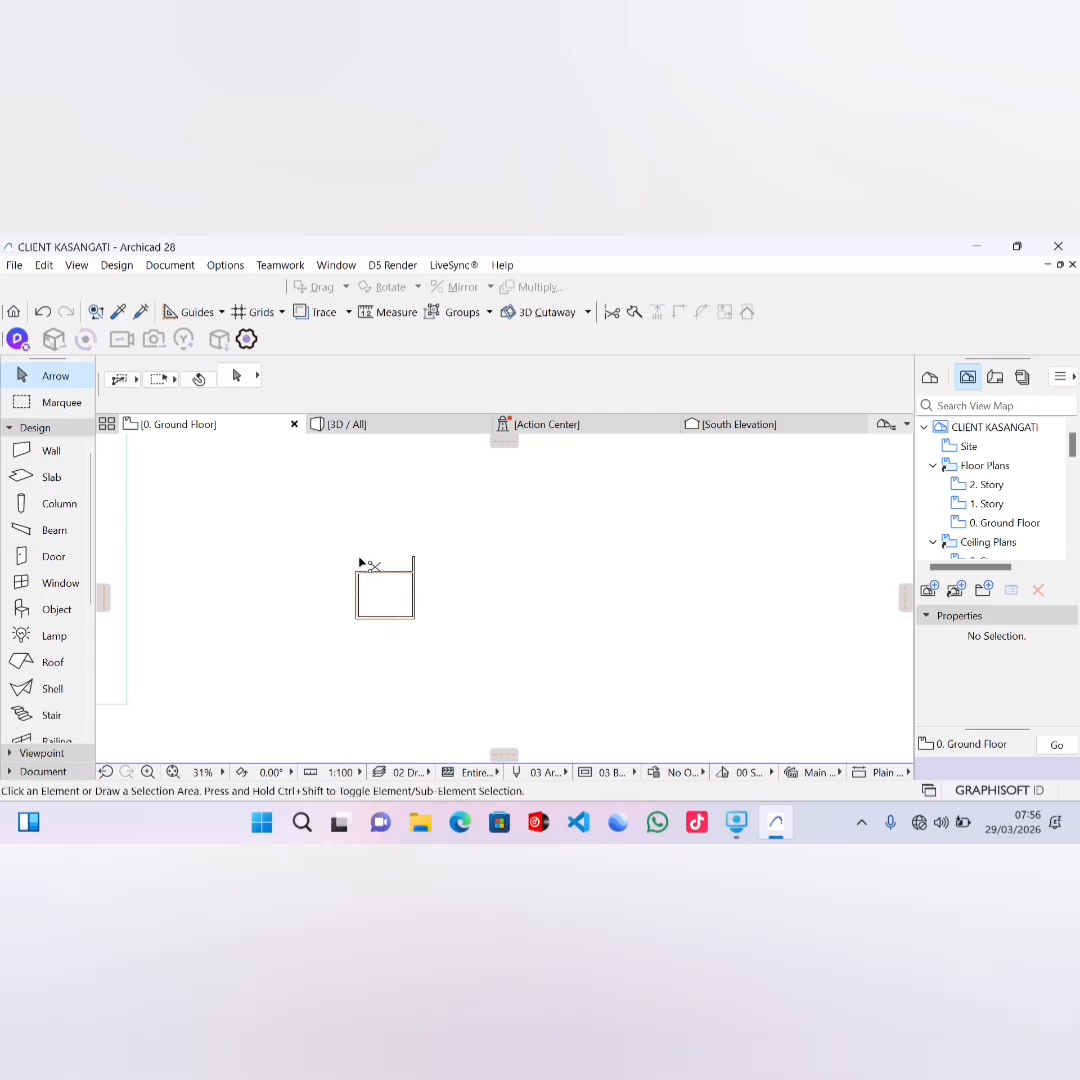
pyautogui.keyDown('ctrl'); pyautogui.click(414, 564); pyautogui.keyUp('ctrl')
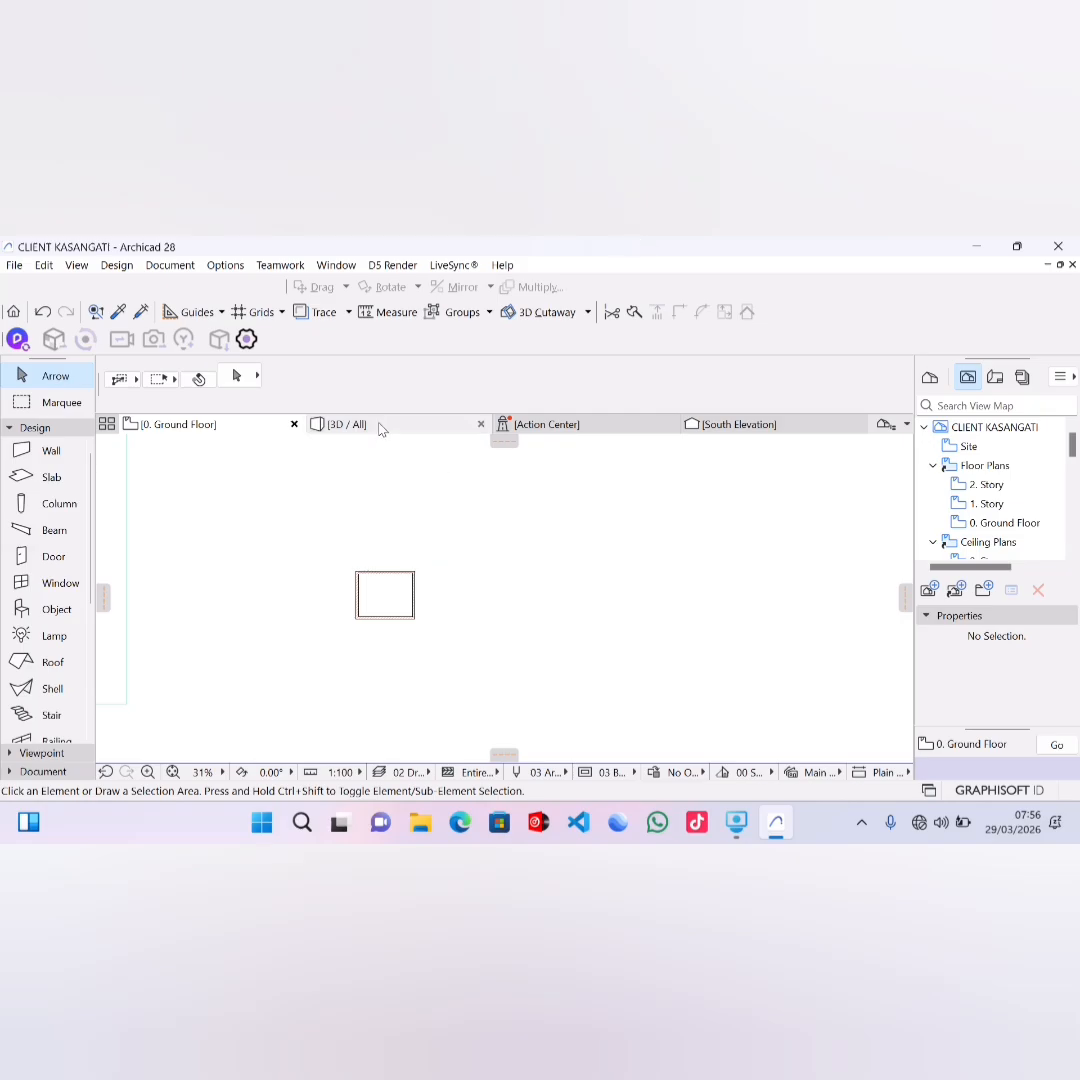
# Step: Examine the new rectangular room in the 3D view, locating it beyond the existing buildings and orbiting around its walls
pyautogui.moveTo(381, 429)
pyautogui.click(388, 430)
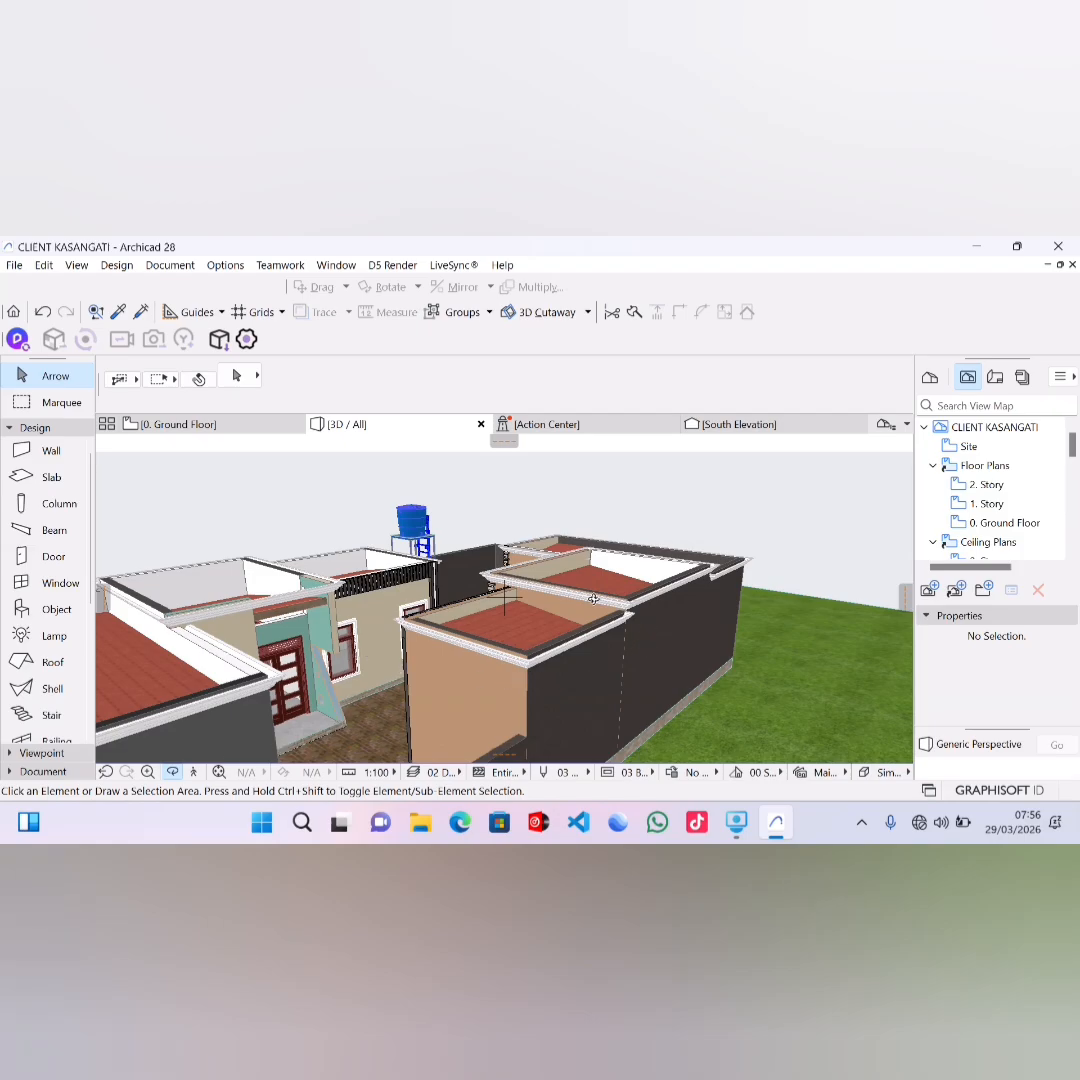
pyautogui.scroll(-2, 593, 617)
pyautogui.scroll(-3, 476, 606)
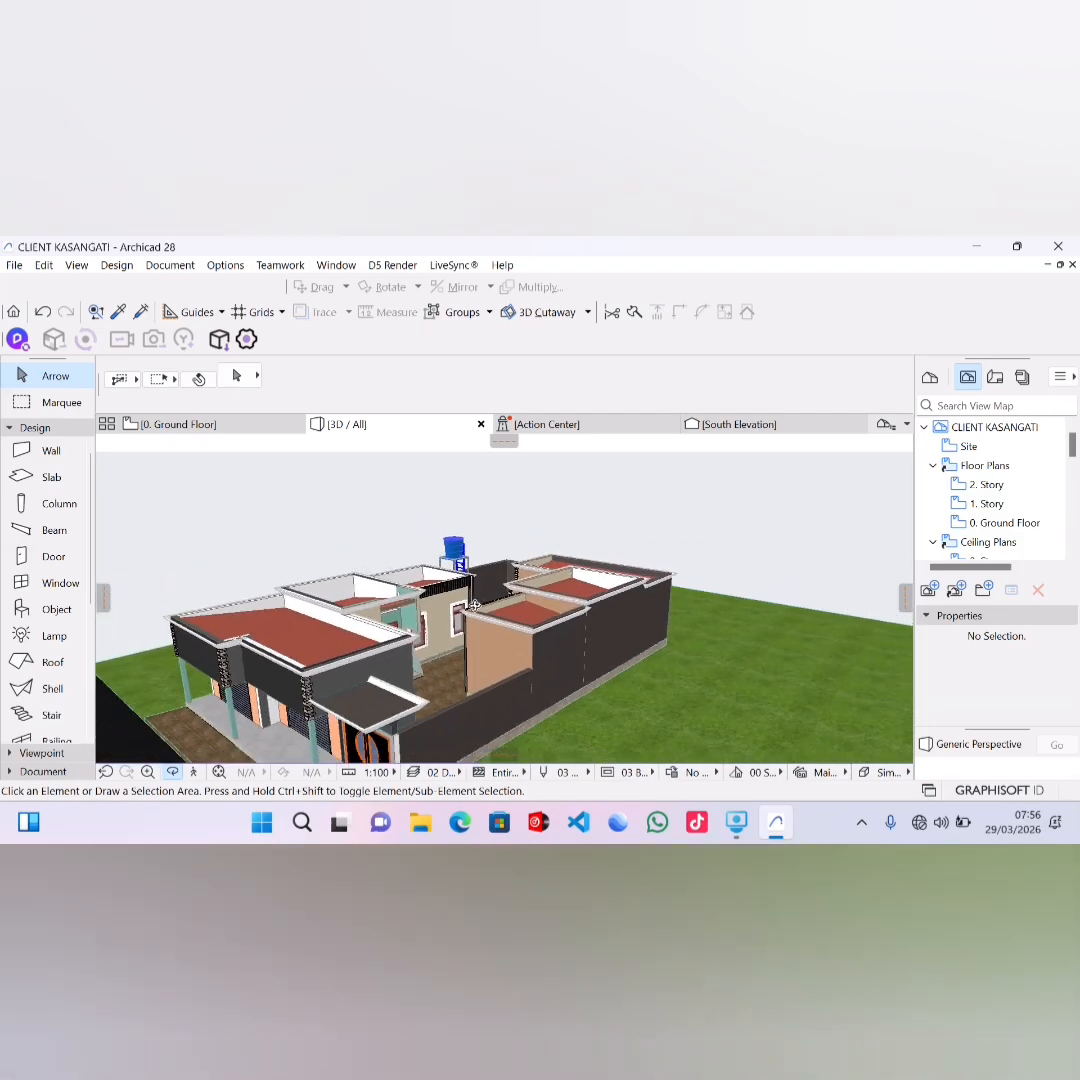
pyautogui.scroll(-1, 476, 606)
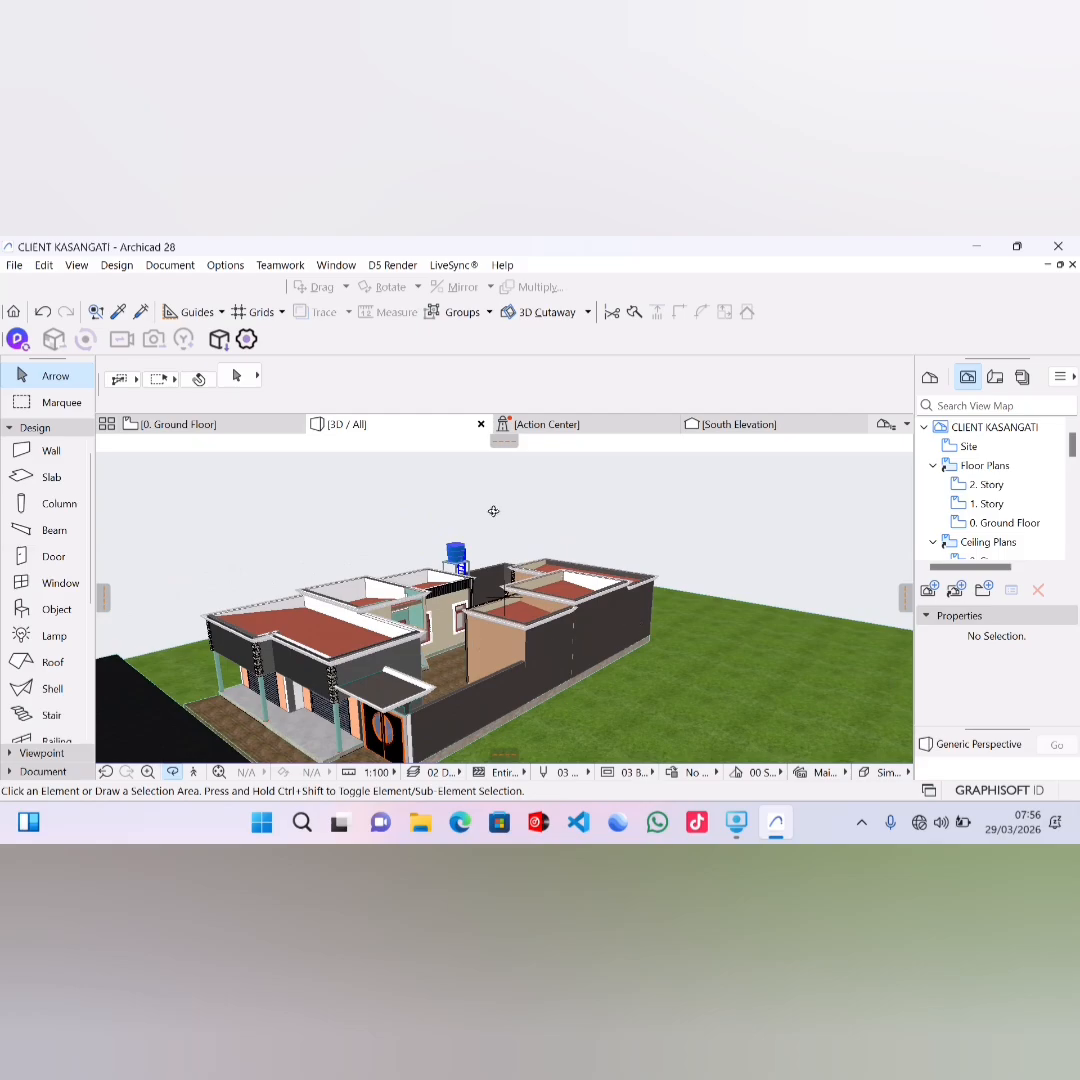
pyautogui.moveTo(492, 510); pyautogui.dragTo(519, 565)
pyautogui.scroll(-5, 519, 565)
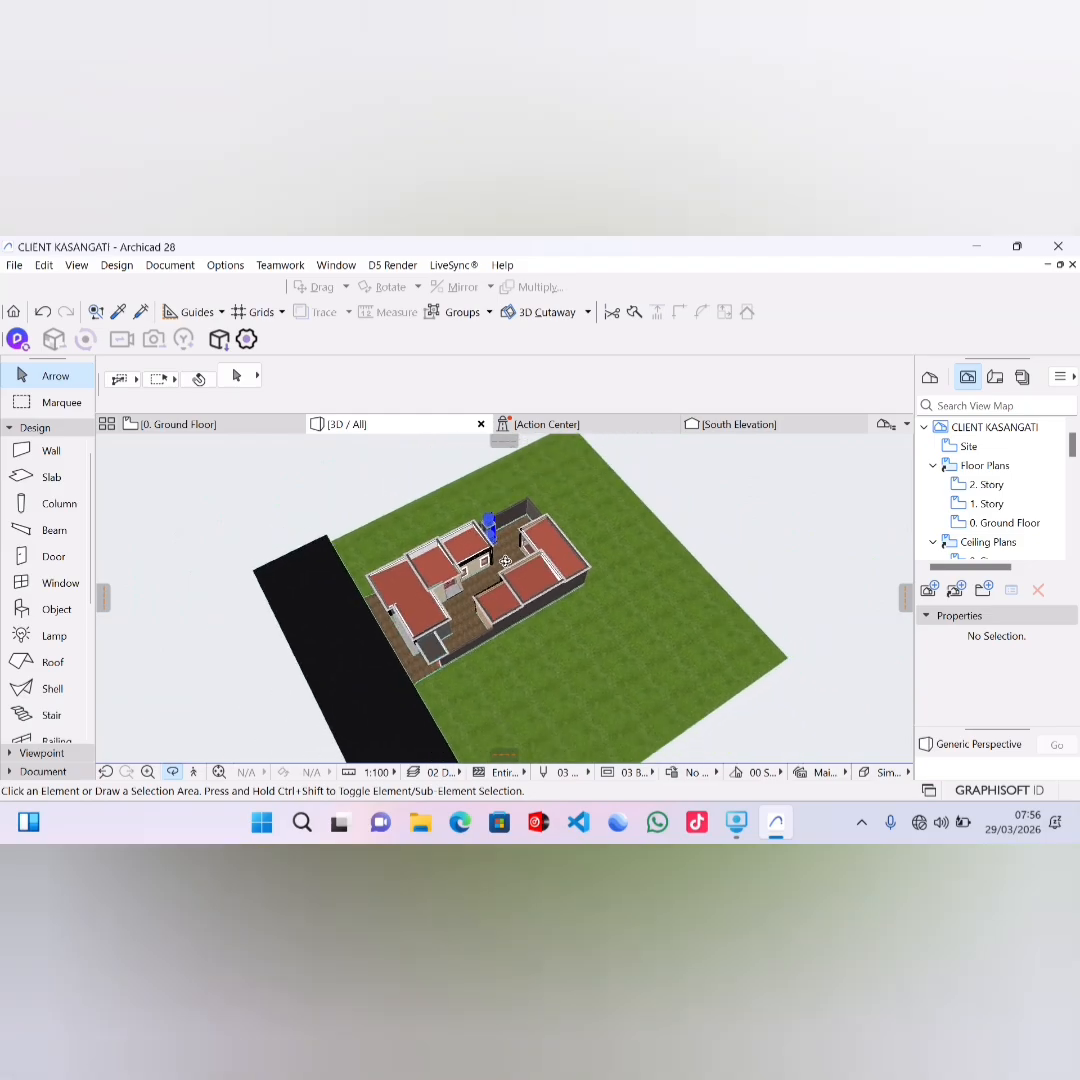
pyautogui.scroll(-1, 503, 566)
pyautogui.scroll(-5, 503, 566)
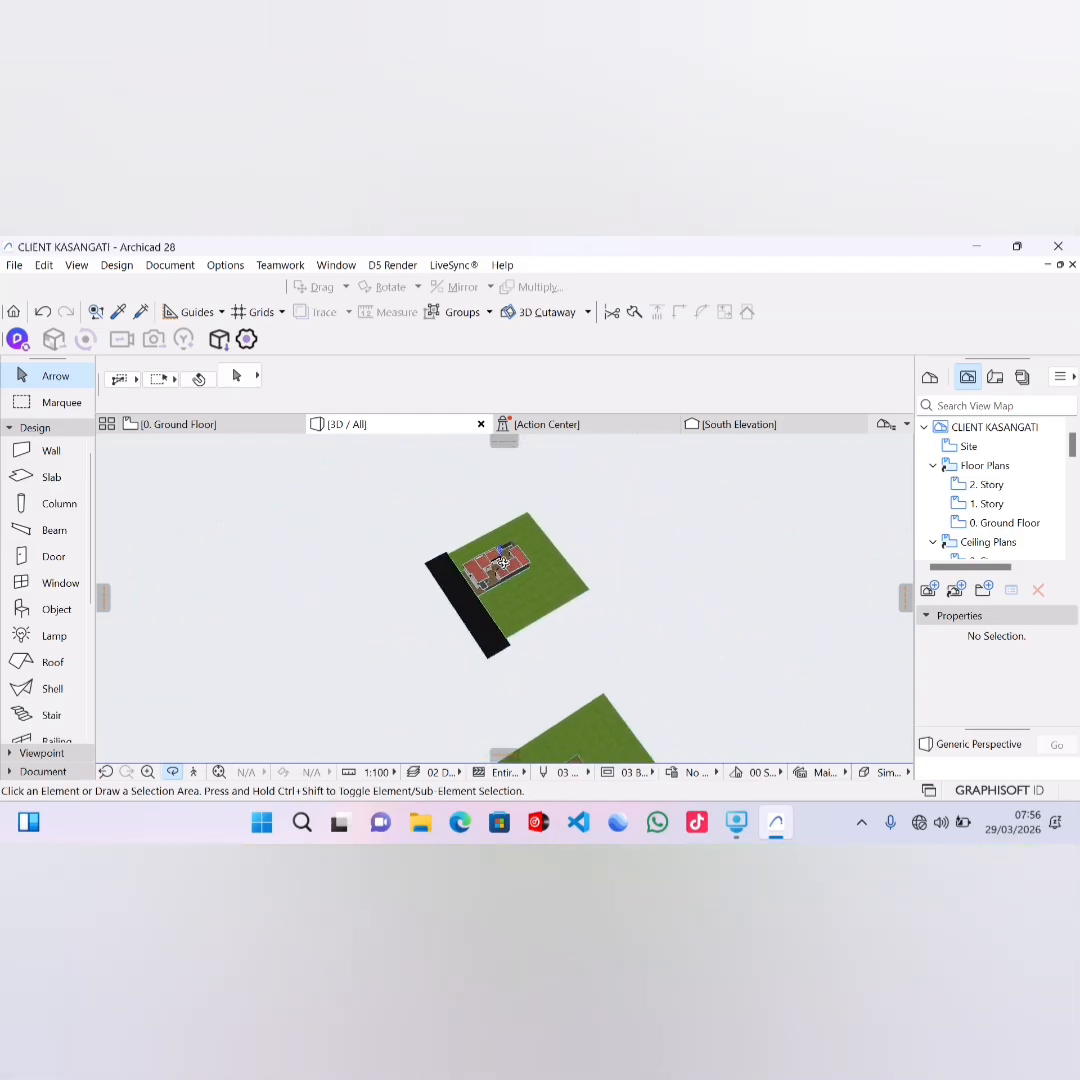
pyautogui.scroll(-3, 503, 566)
pyautogui.scroll(-2, 503, 563)
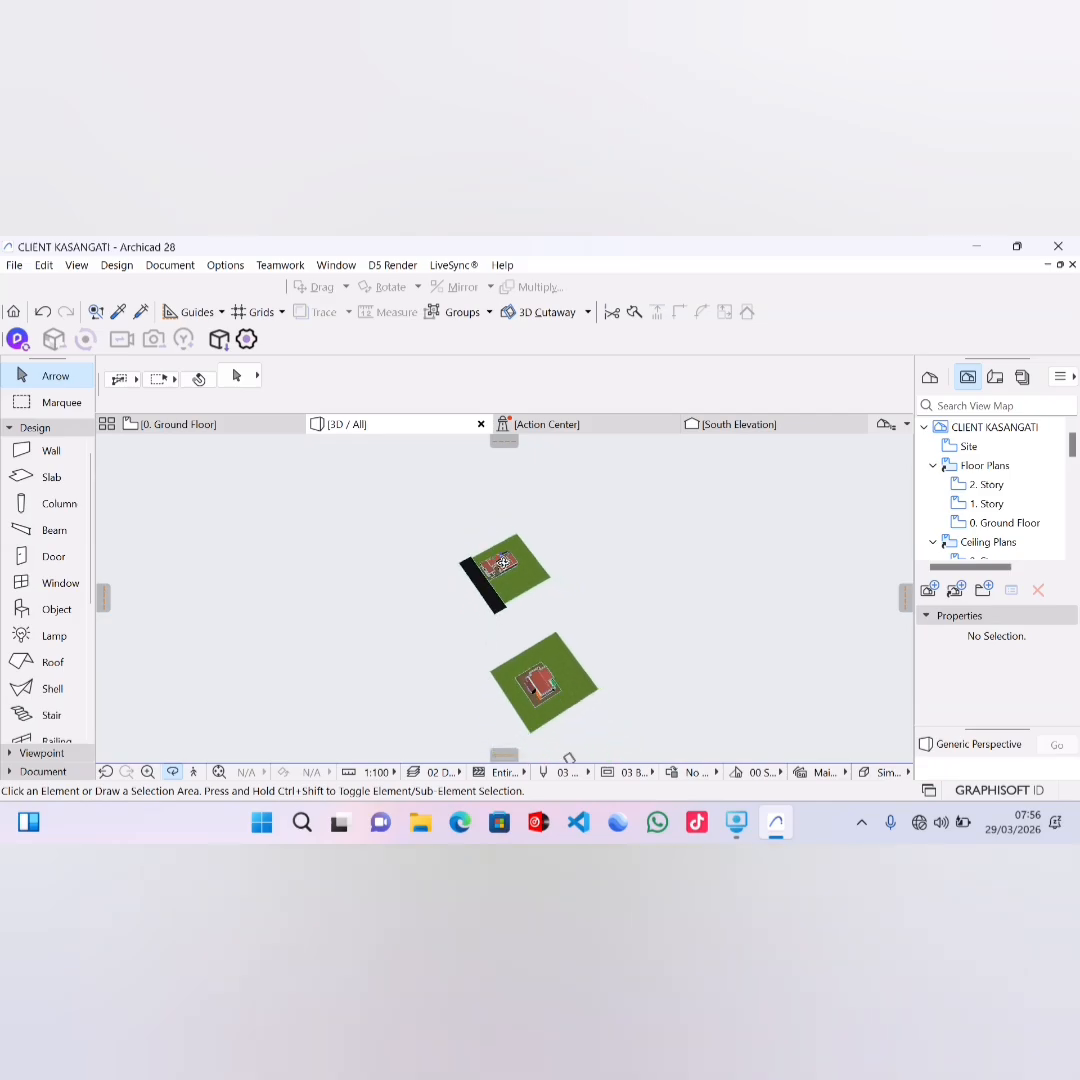
pyautogui.scroll(5, 564, 729)
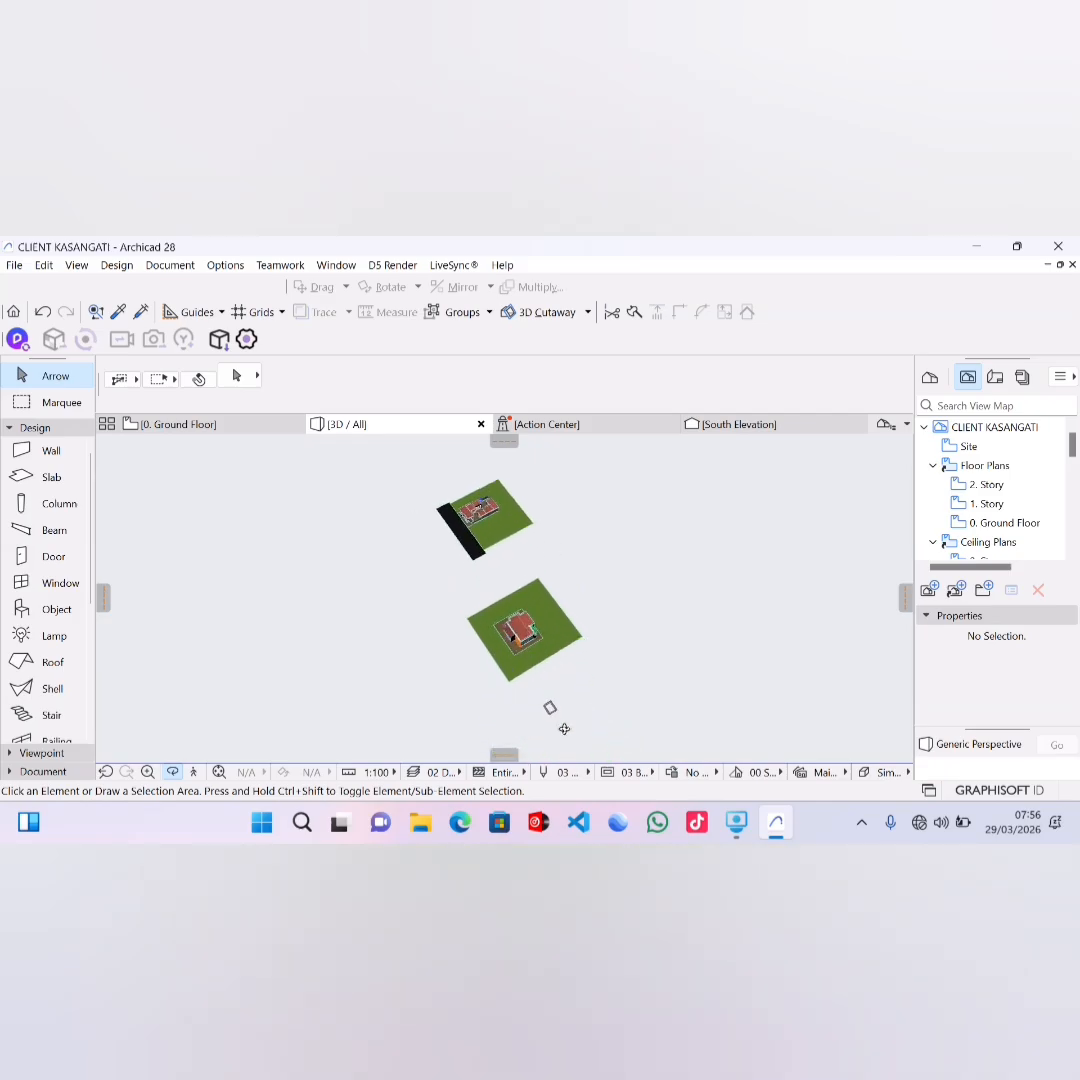
pyautogui.scroll(1, 564, 729)
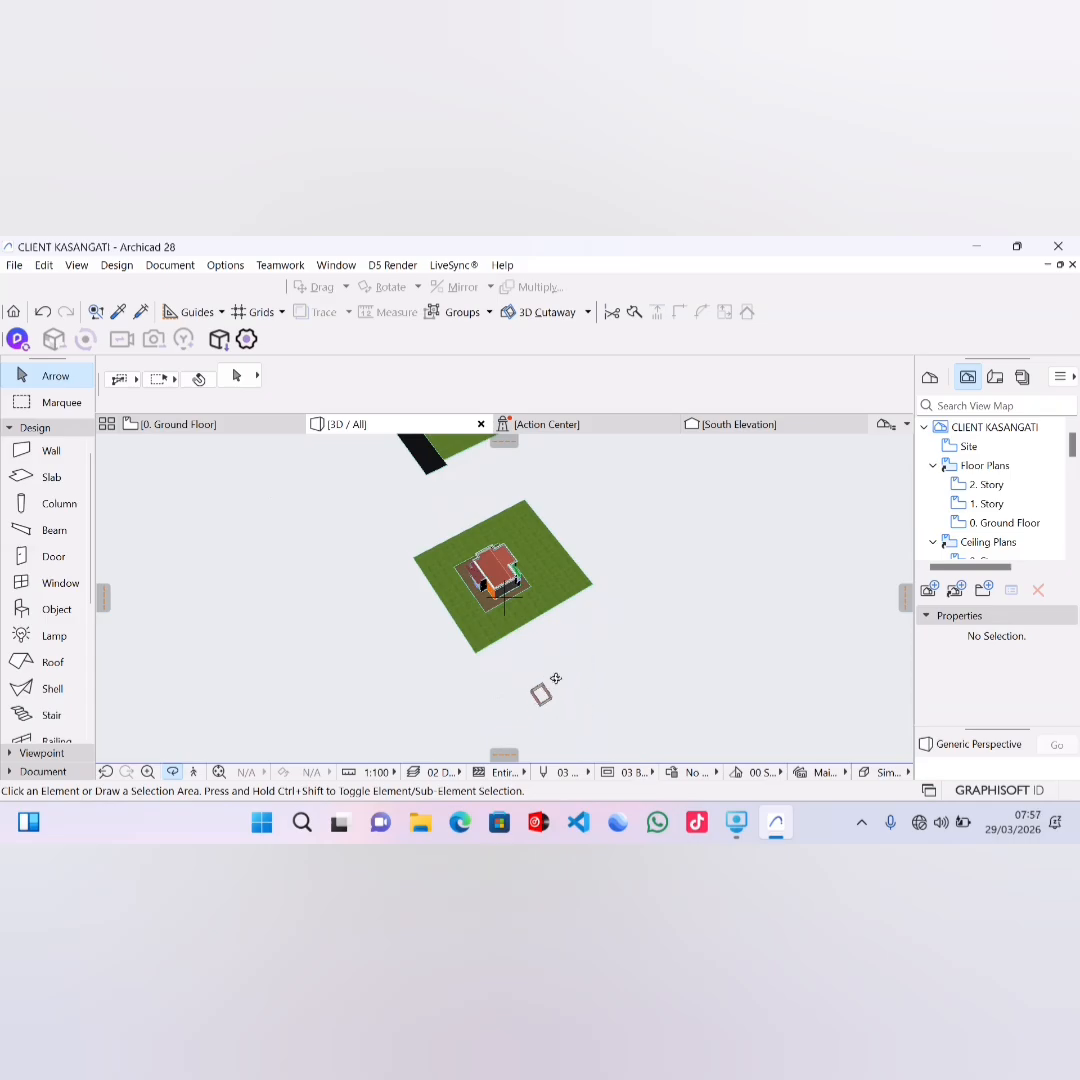
pyautogui.scroll(1, 530, 690)
pyautogui.scroll(2, 550, 736)
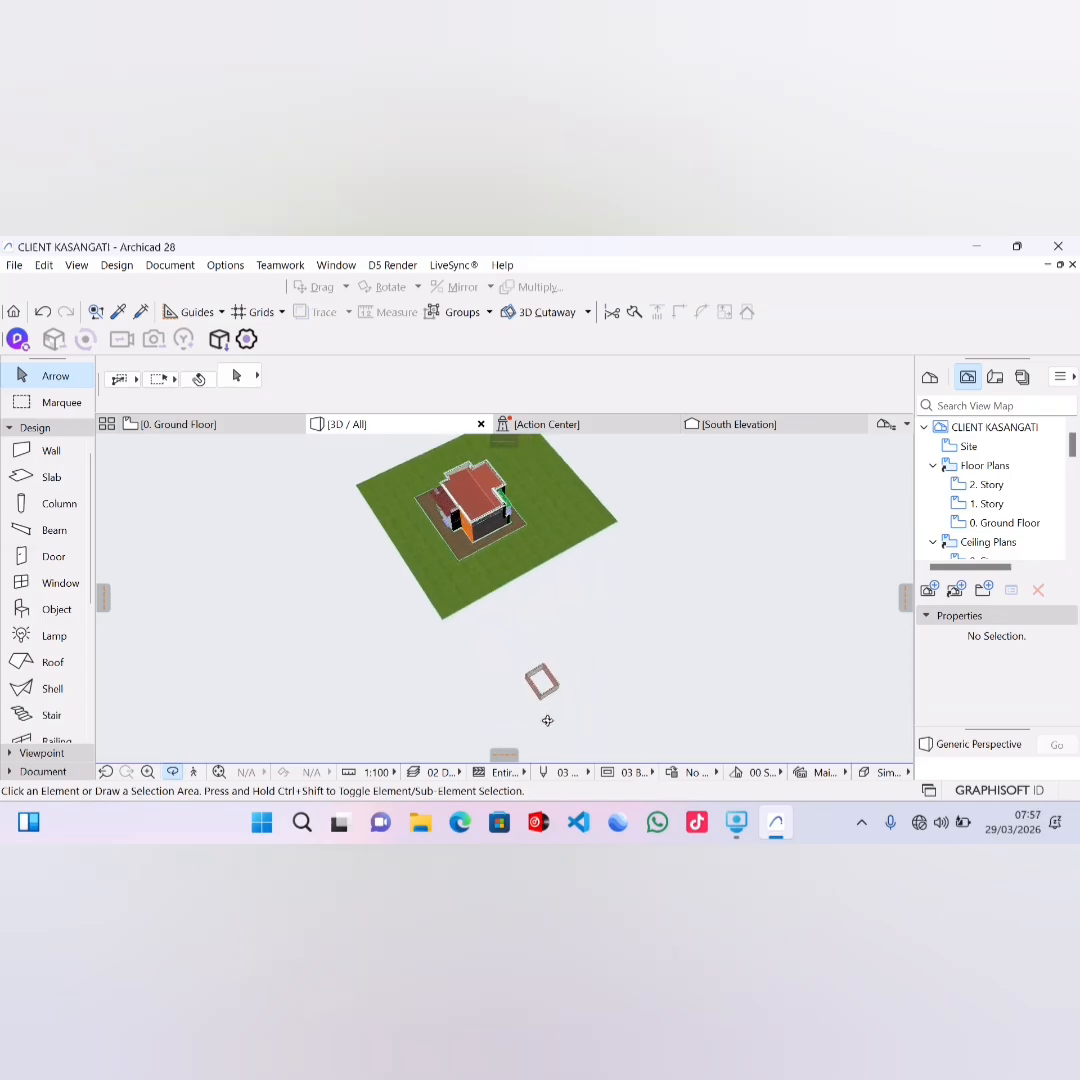
pyautogui.scroll(2, 547, 717)
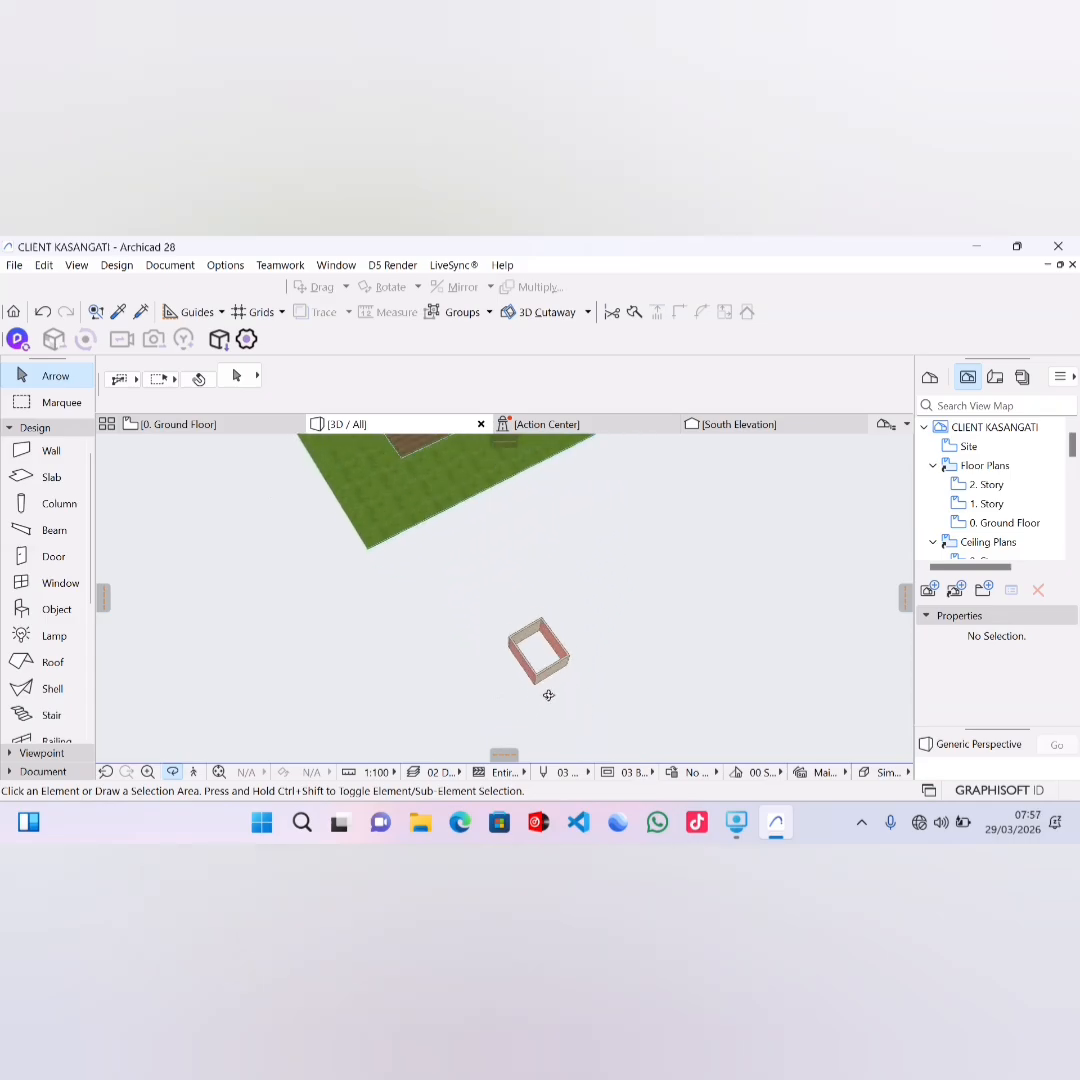
pyautogui.scroll(1, 552, 680)
pyautogui.scroll(2, 554, 673)
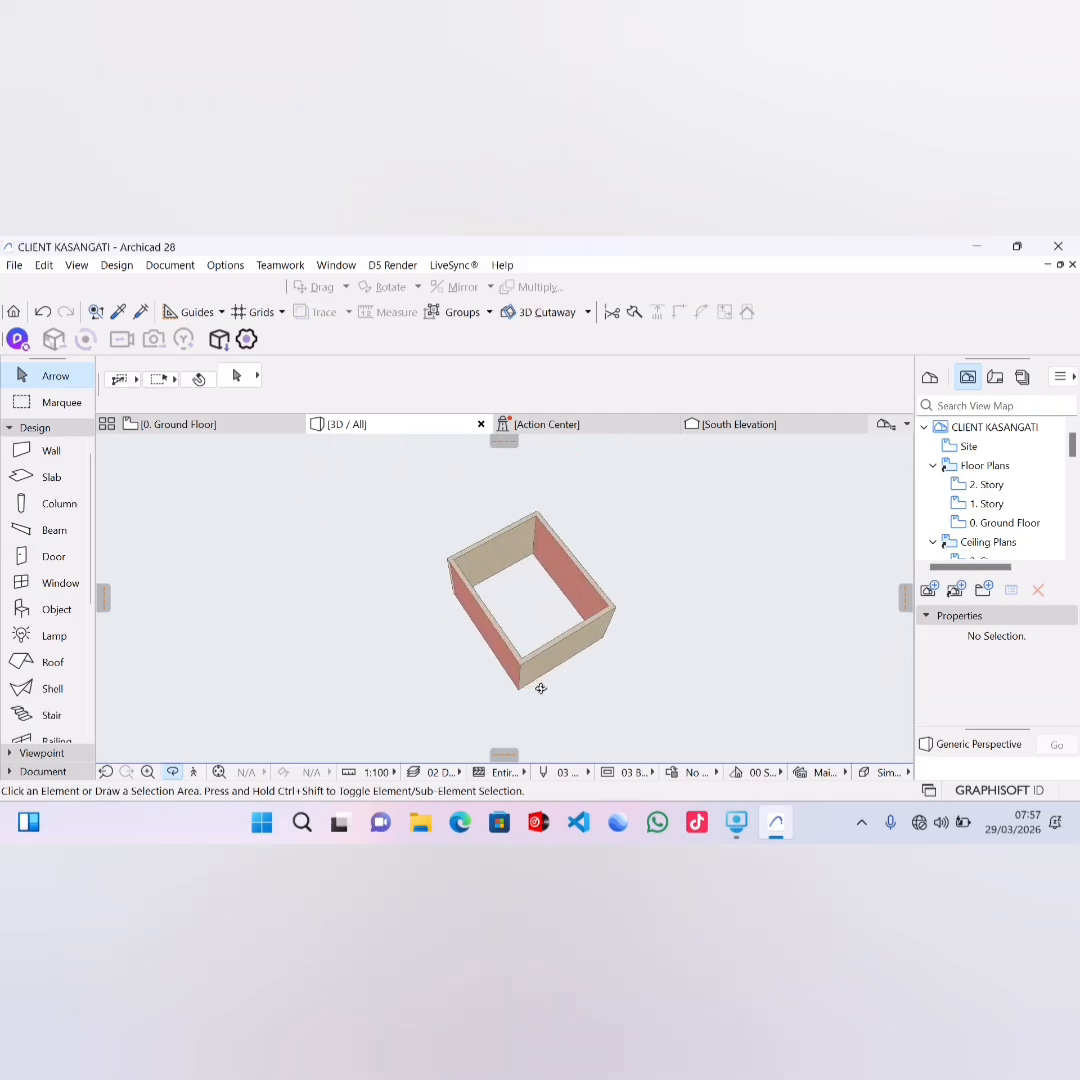
pyautogui.scroll(2, 540, 688)
pyautogui.scroll(1, 502, 689)
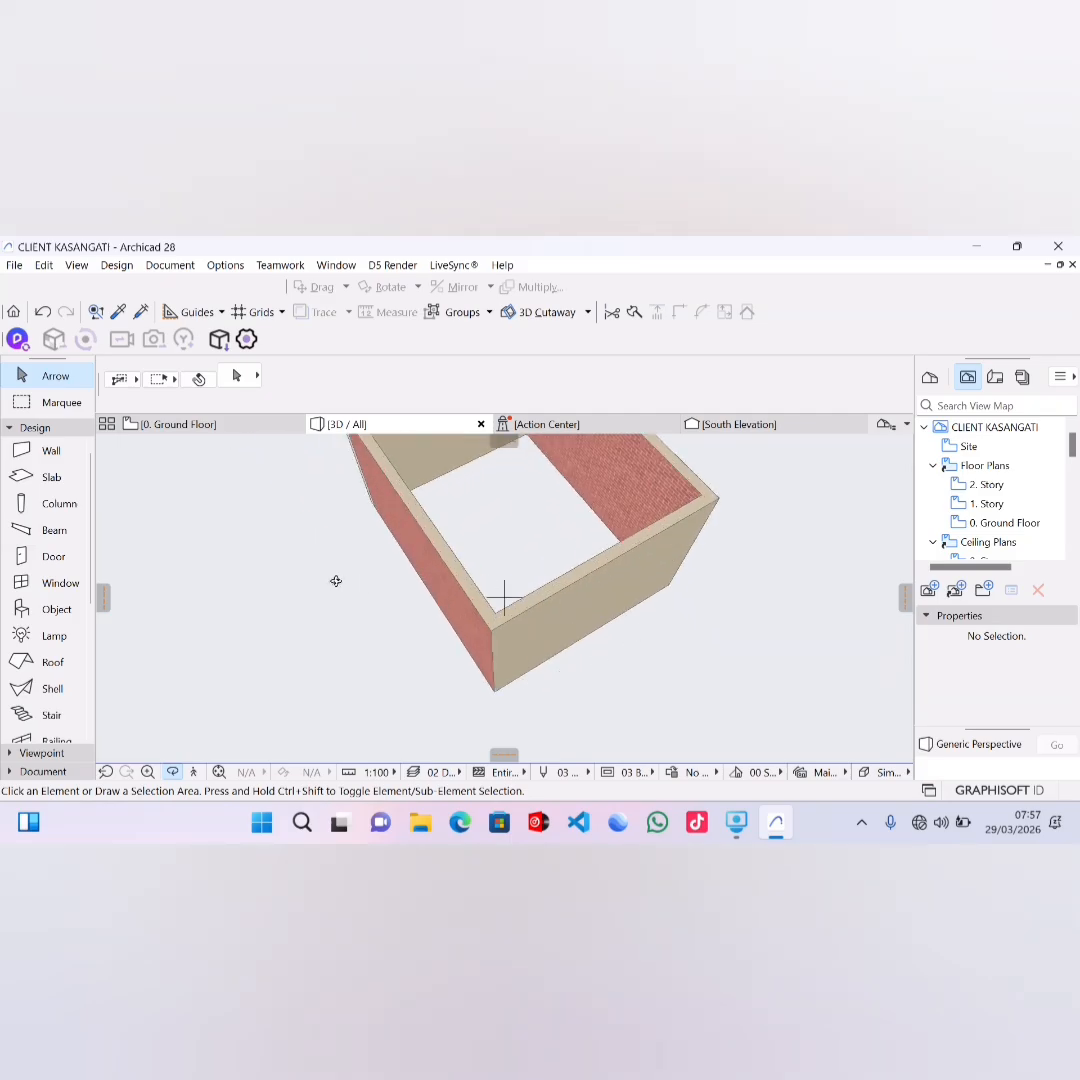
pyautogui.moveTo(453, 621); pyautogui.dragTo(596, 628)
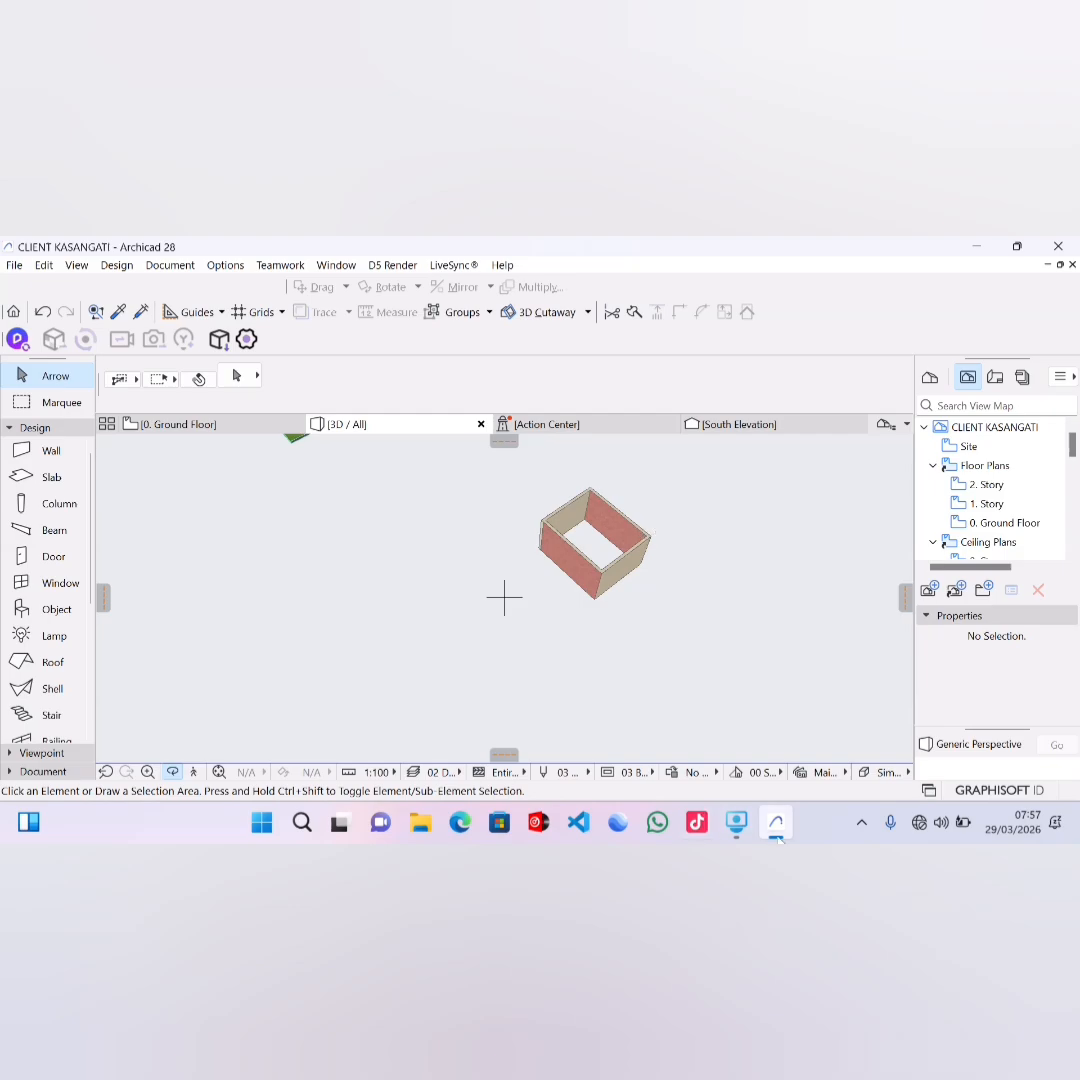
pyautogui.moveTo(741, 826)
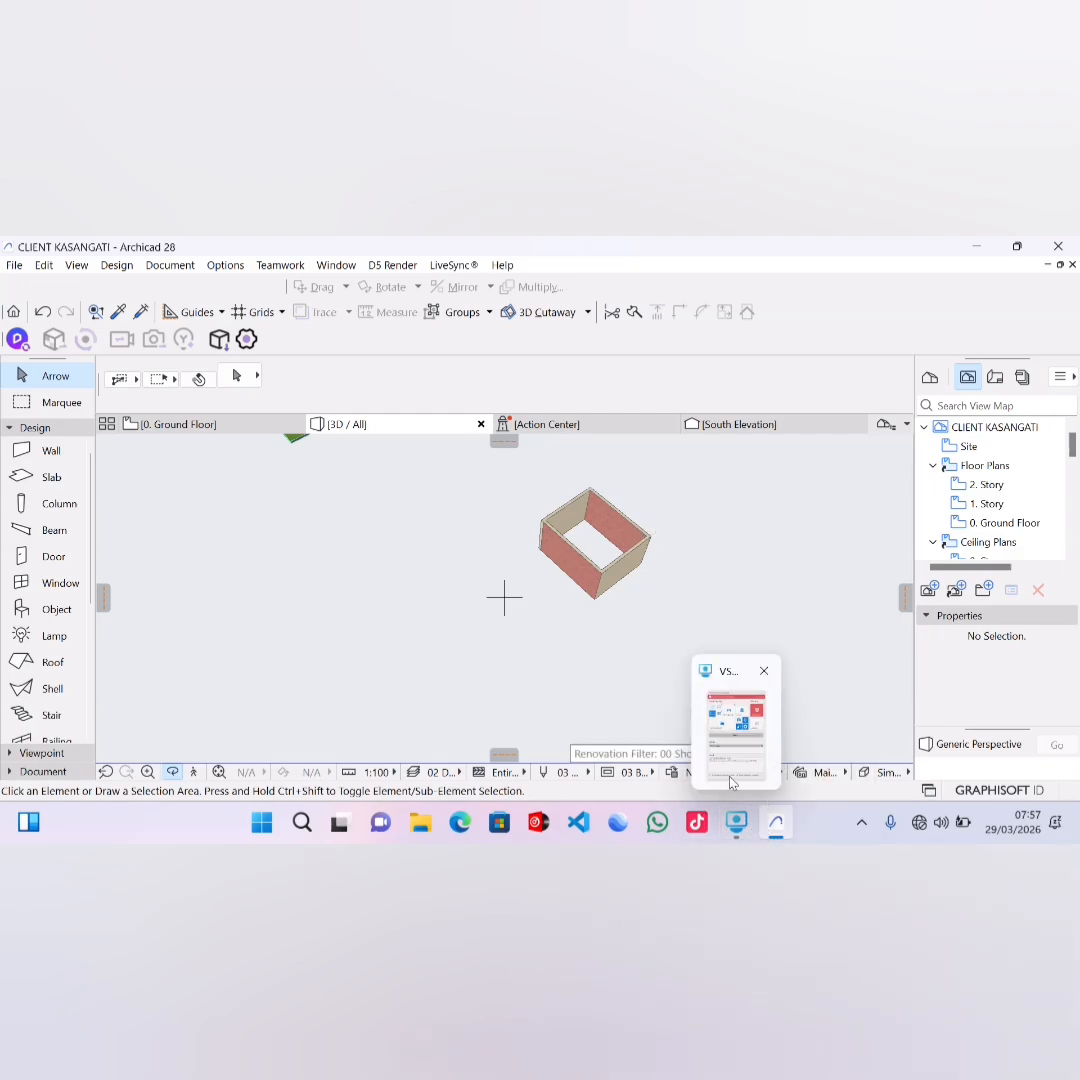
pyautogui.moveTo(731, 780)
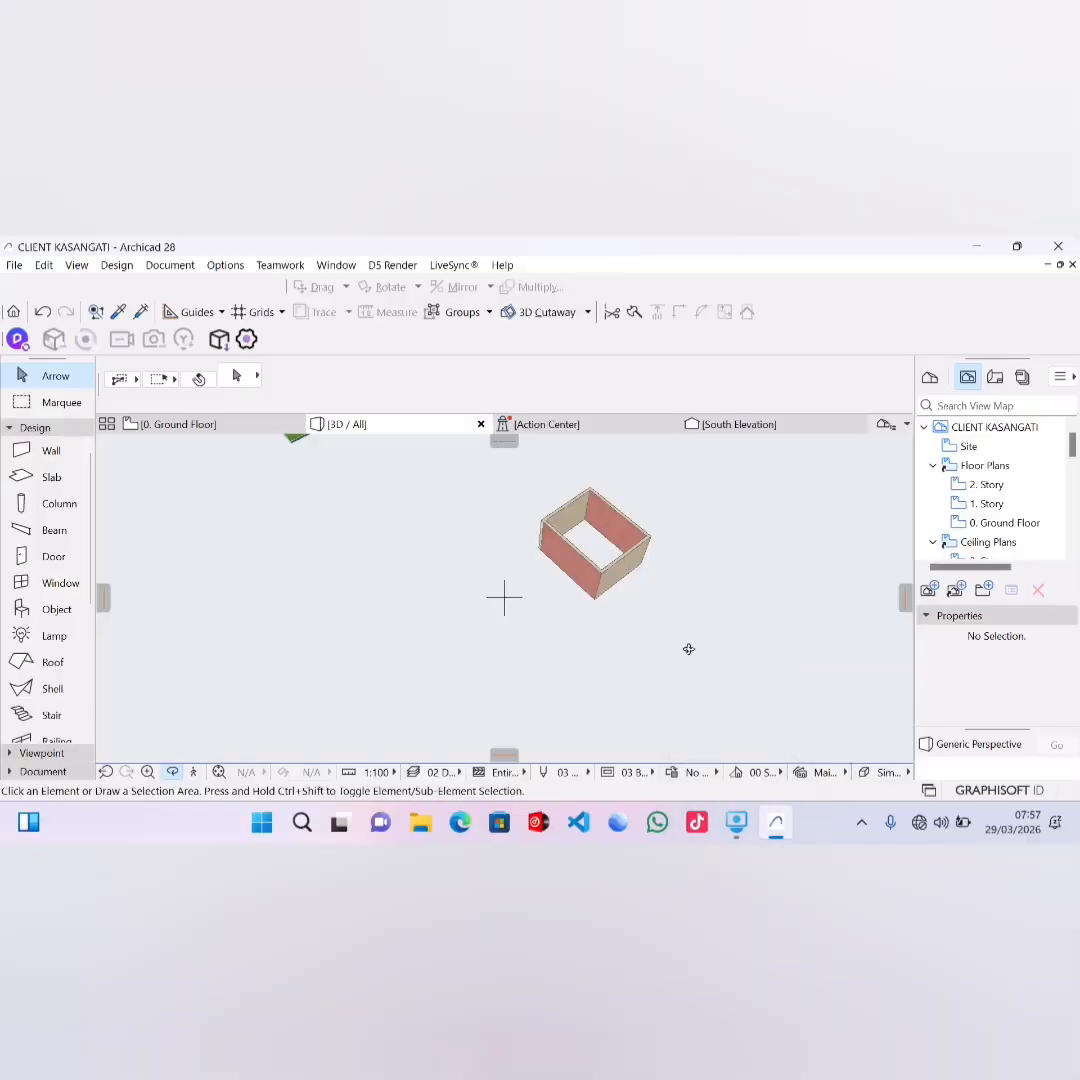